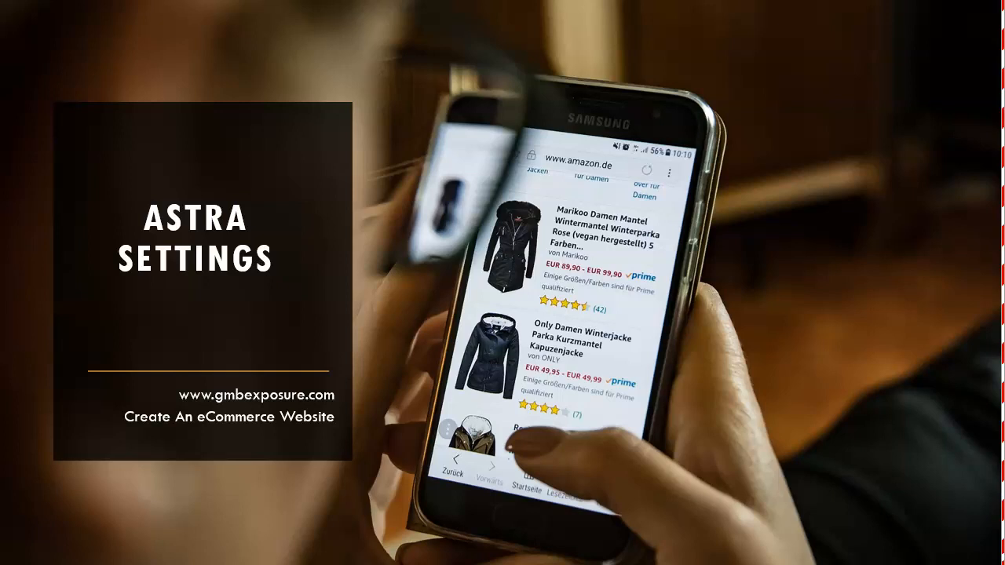
Step: Switch to the browser and open the Astra Options page from the Memories 'n' Mayhem site's WordPress dashboard
key("alt+Tab")
key("alt+Tab")
key("alt+Tab")
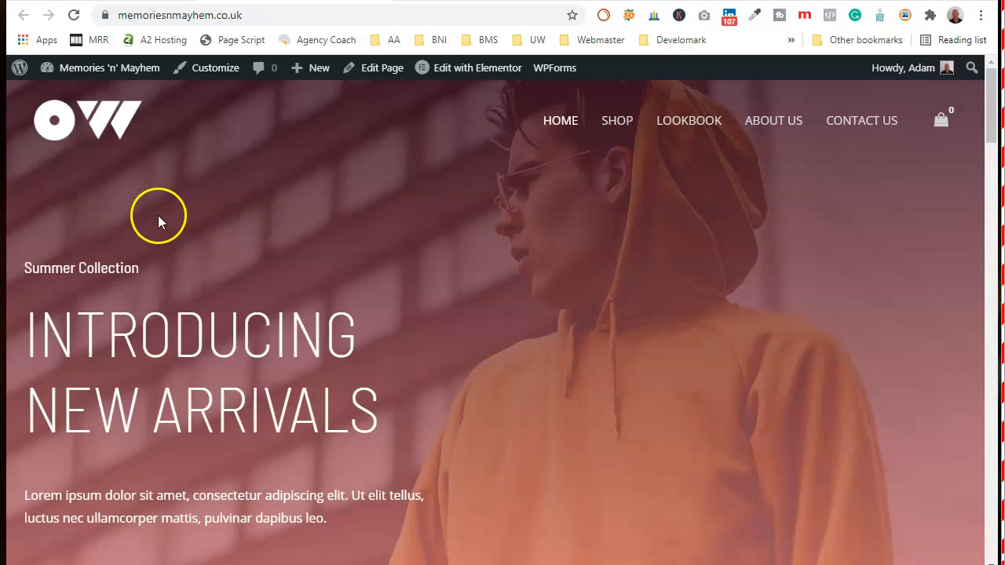
left_click(102, 1)
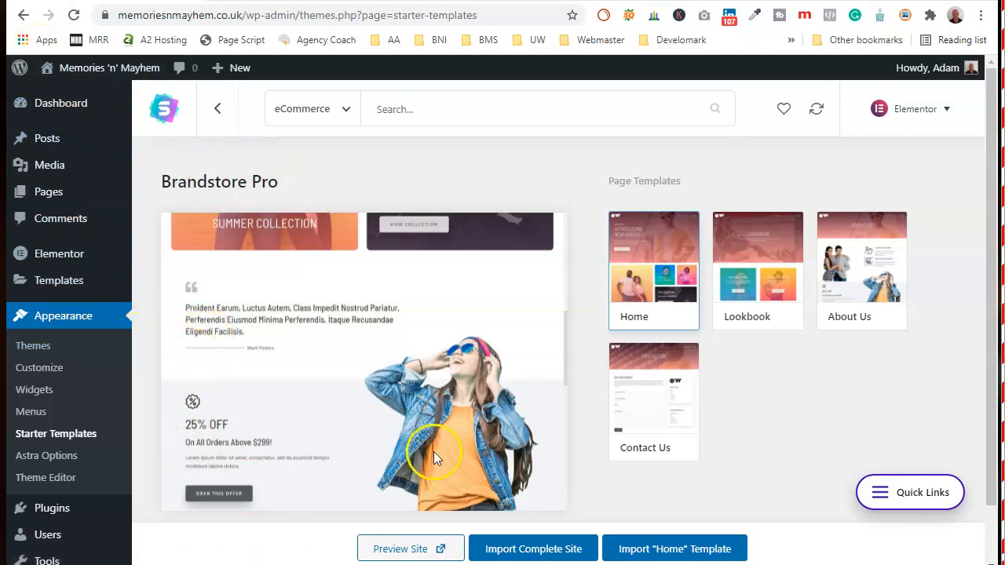
left_click(76, 120)
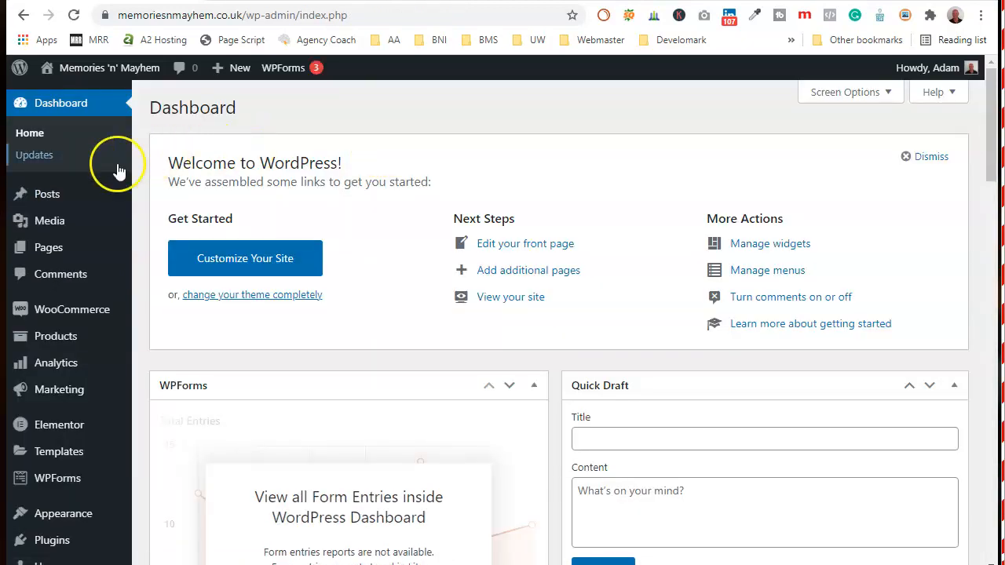
mouse_move(65, 520)
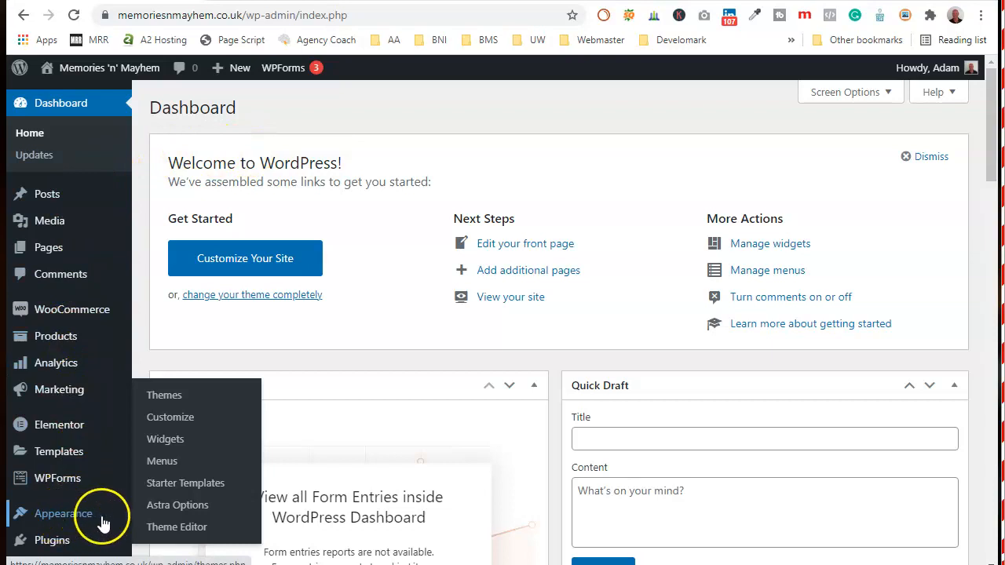
left_click(182, 505)
Step: Activate all available Astra Pro modules and the free Astra Widgets plugin
scroll(375, 408, "down", 3)
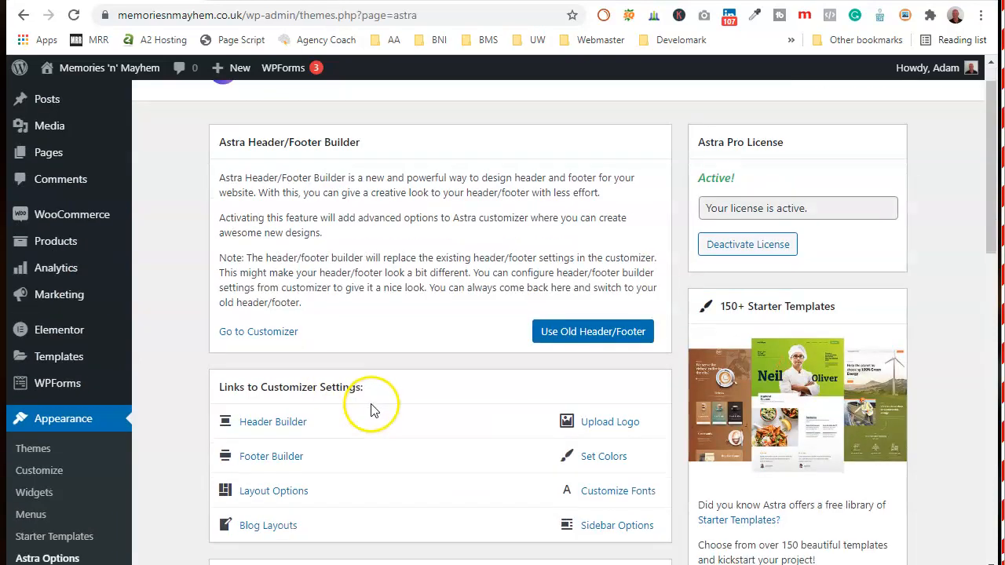
scroll(307, 406, "down", 1)
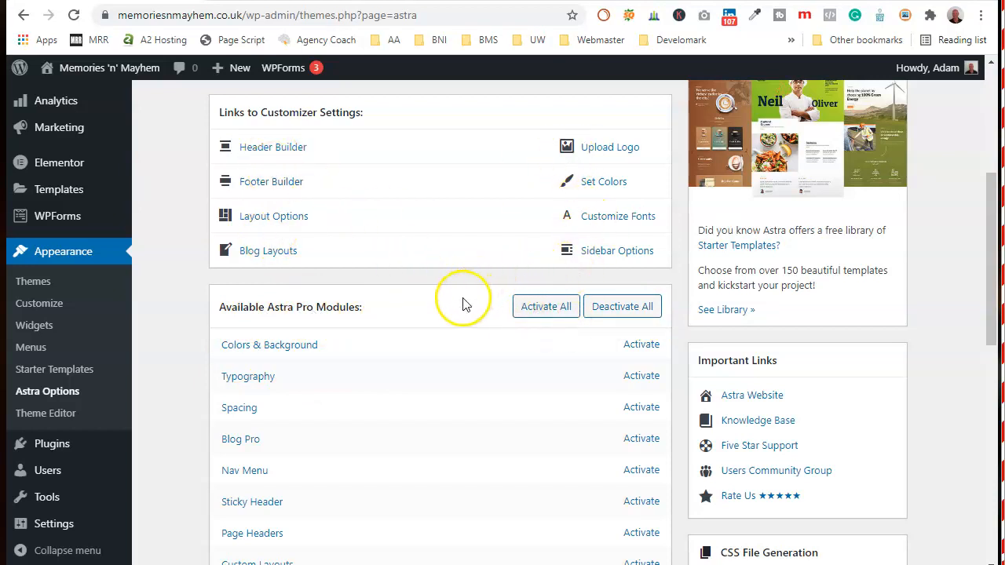
left_click(548, 309)
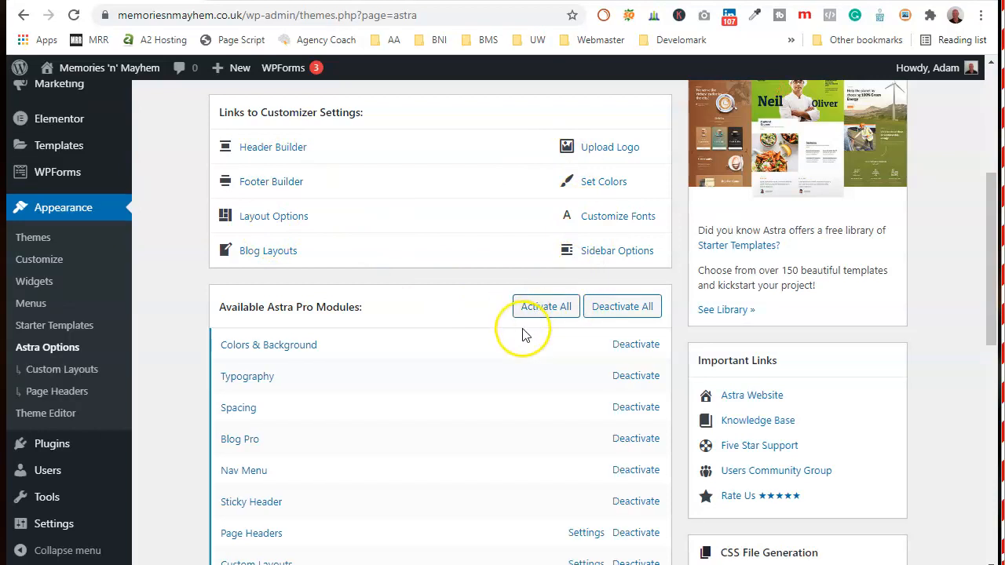
scroll(525, 333, "down", 8)
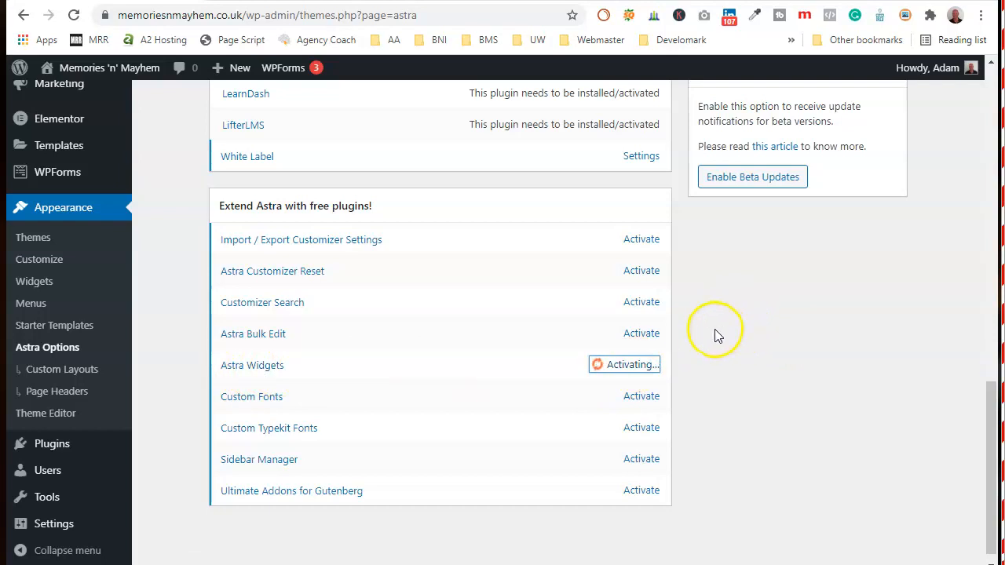
scroll(433, 287, "up", 10)
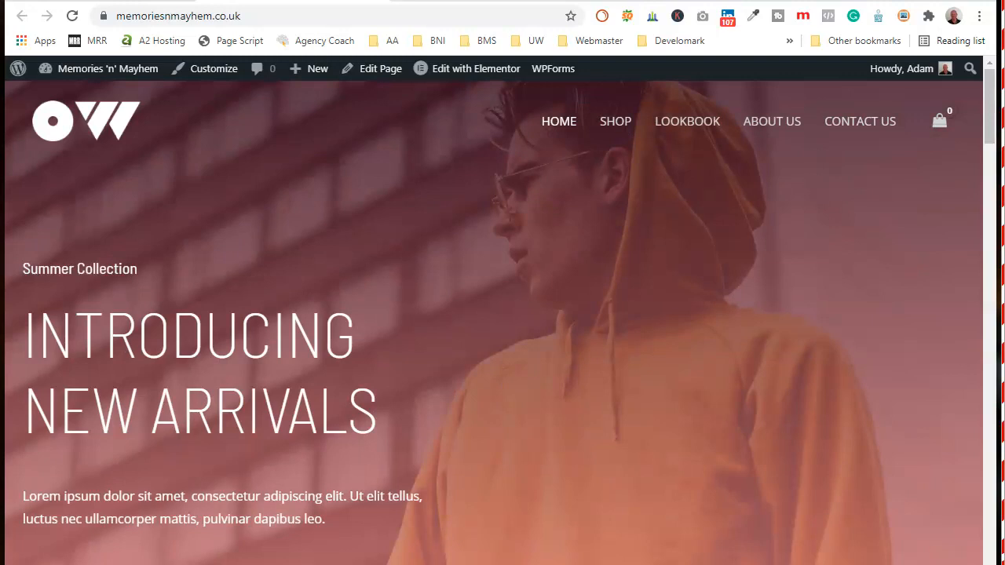
Step: Open canva.com in a new browser tab and show the options for creating a design
key("ctrl+t")
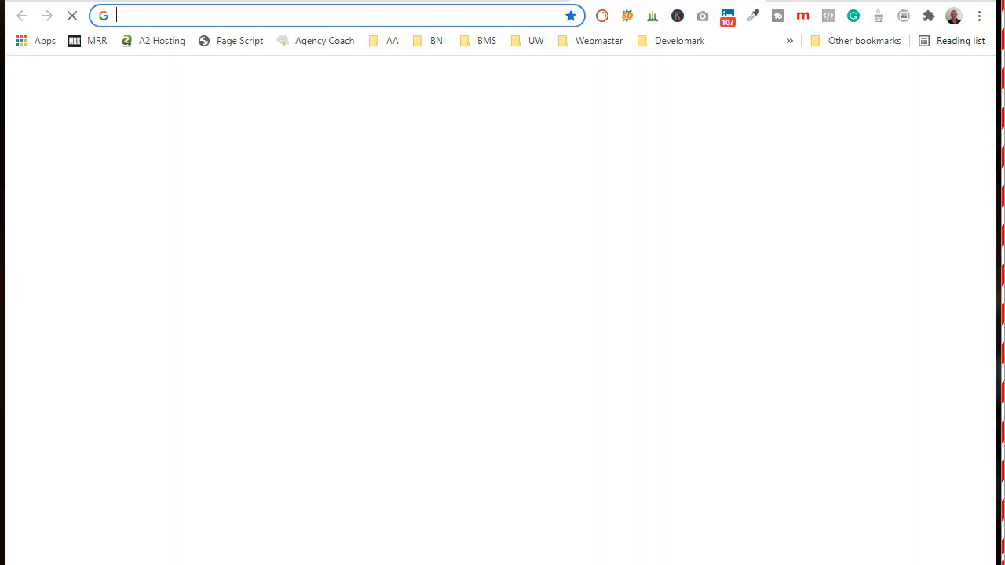
type("canva.com")
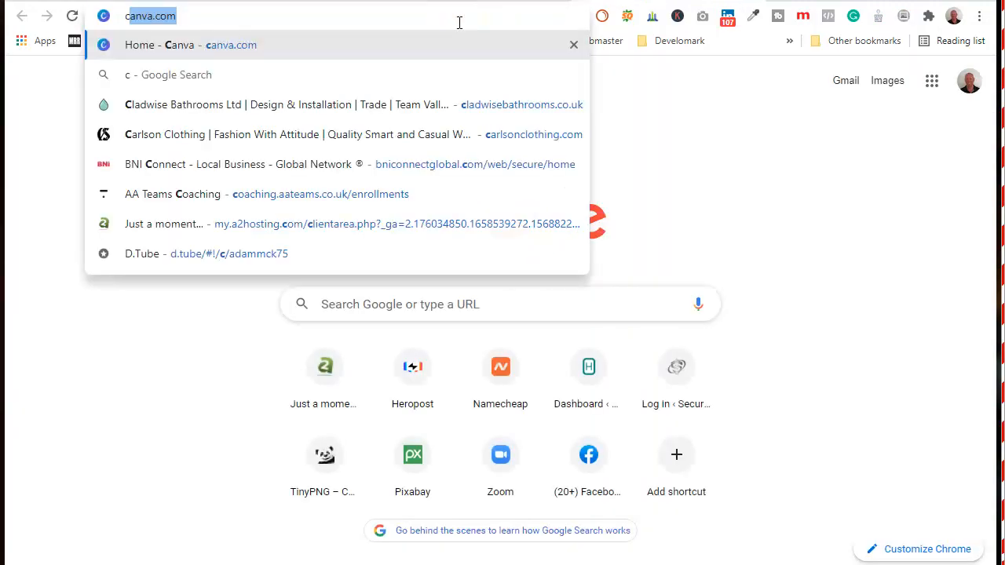
key("Return")
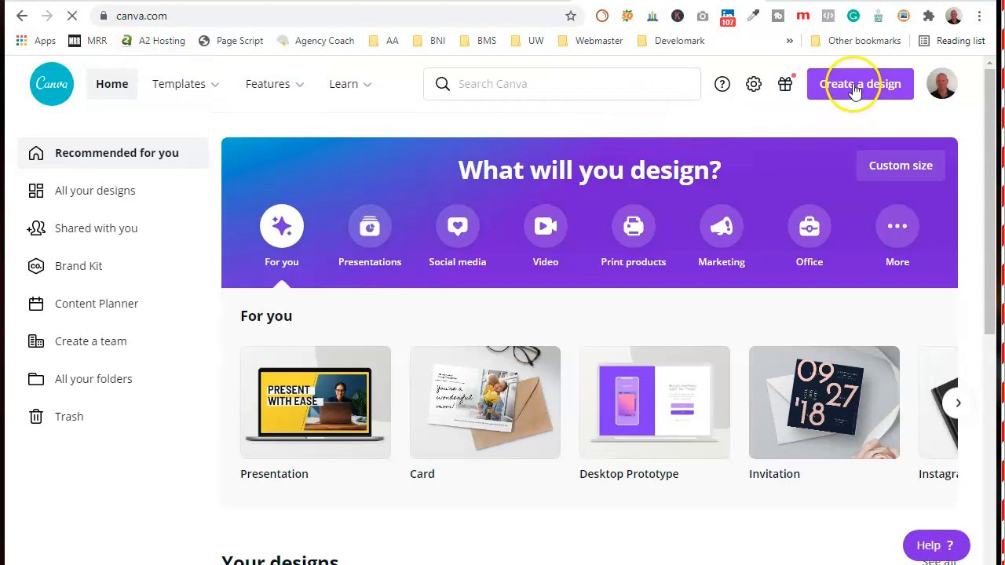
left_click(855, 89)
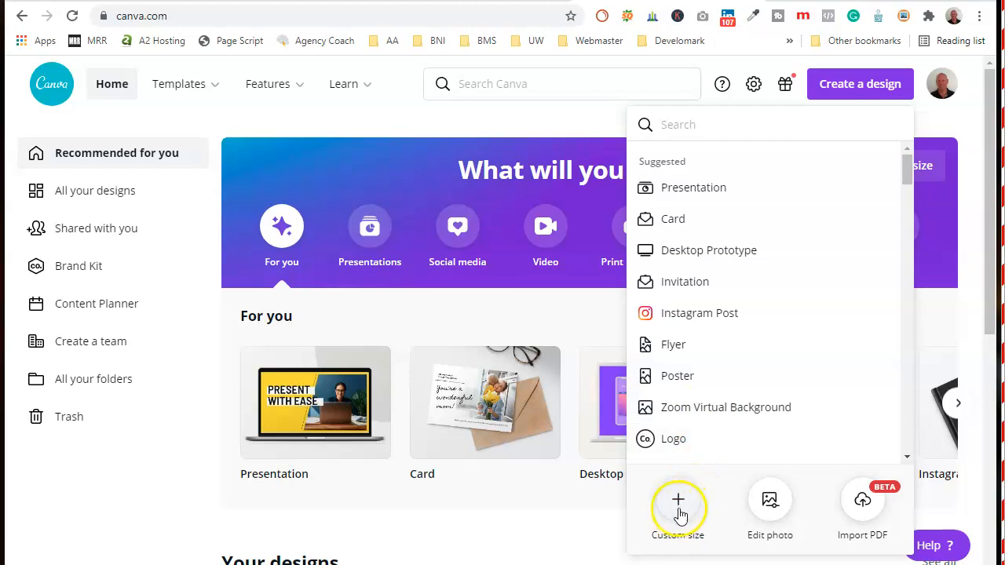
Step: Search Google for pixlr, open the Pixlr website and look over its photo editor choices
left_click(89, 15)
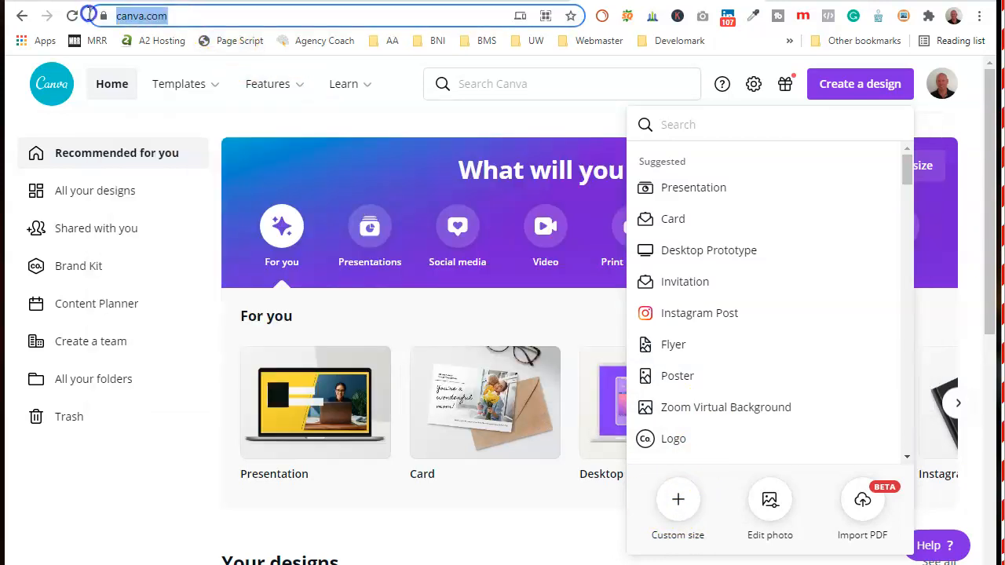
type("pixl")
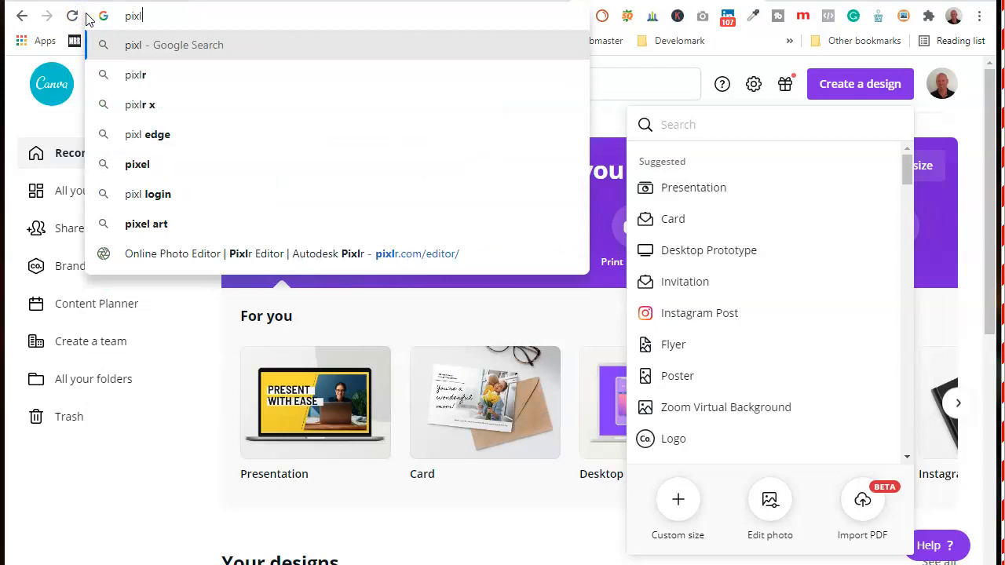
type("r")
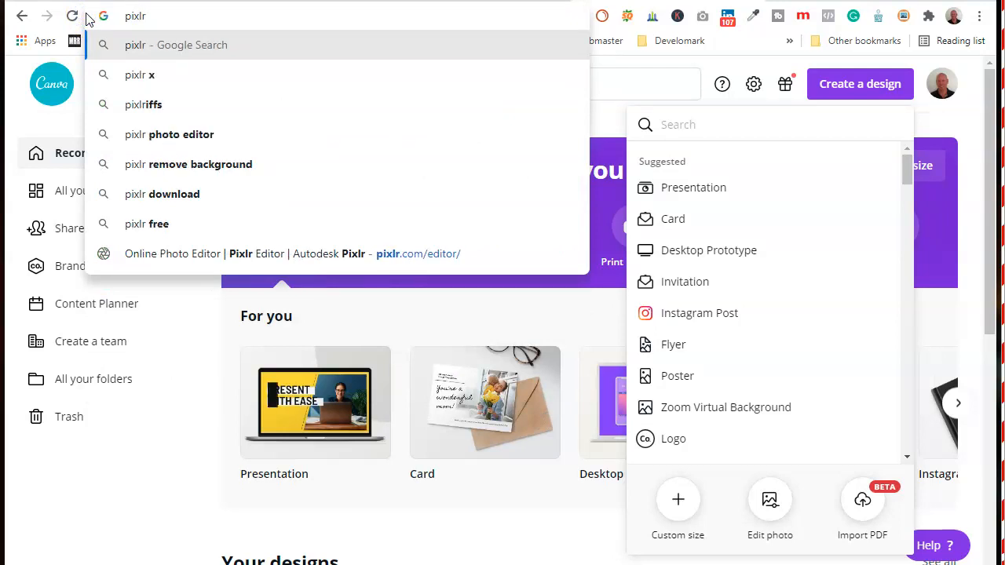
key("Return")
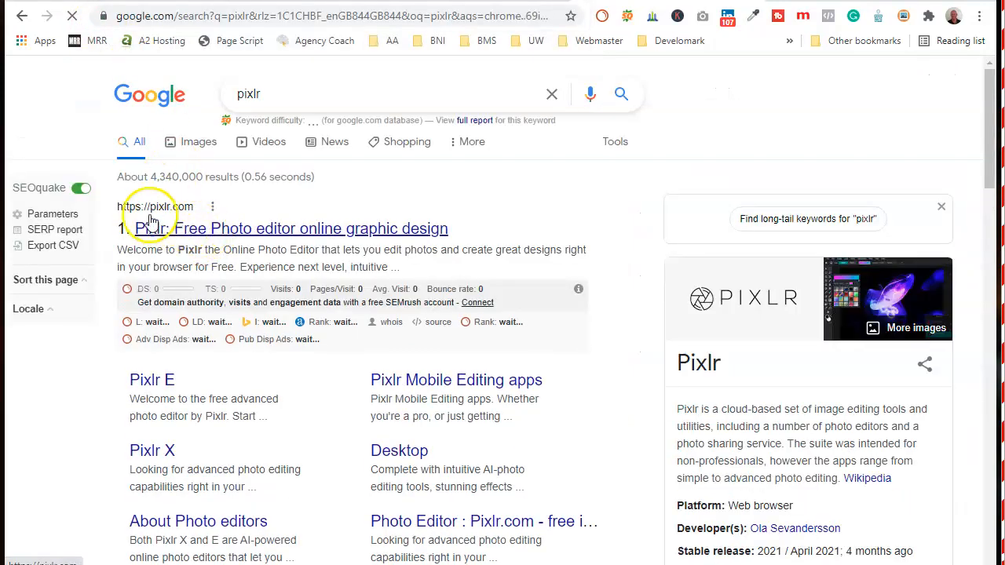
left_click(211, 230)
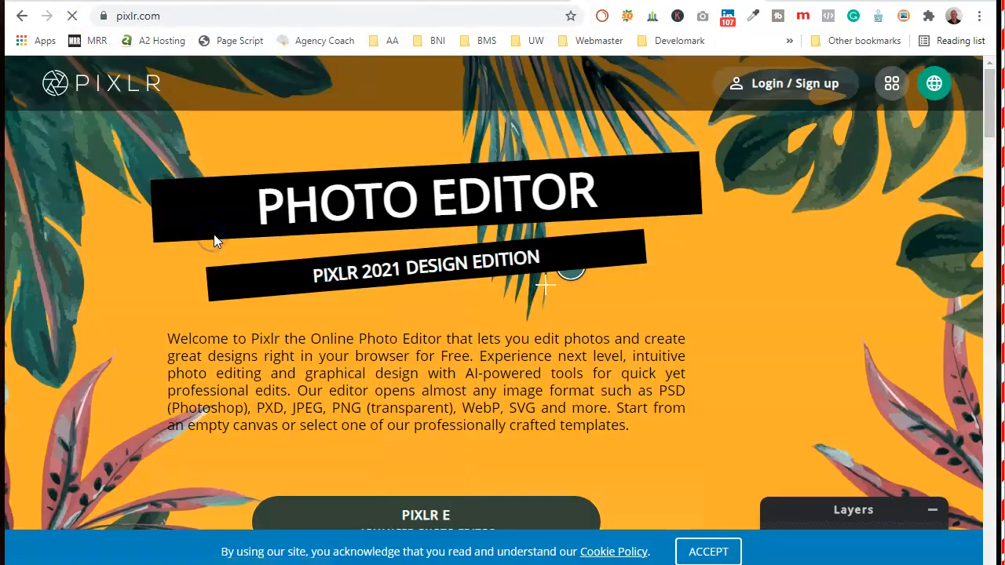
scroll(532, 486, "down", 2)
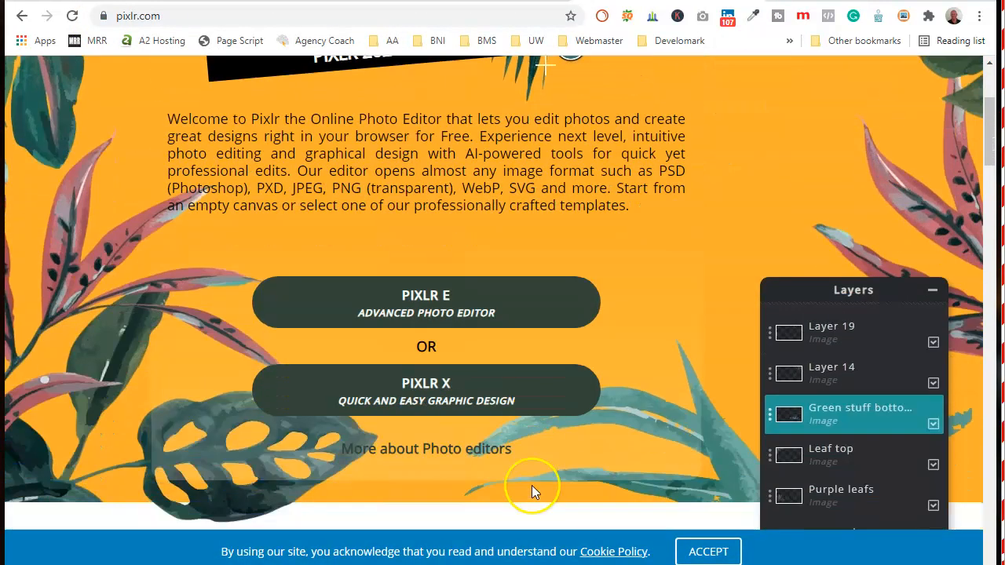
scroll(542, 471, "up", 1)
scroll(644, 361, "up", 1)
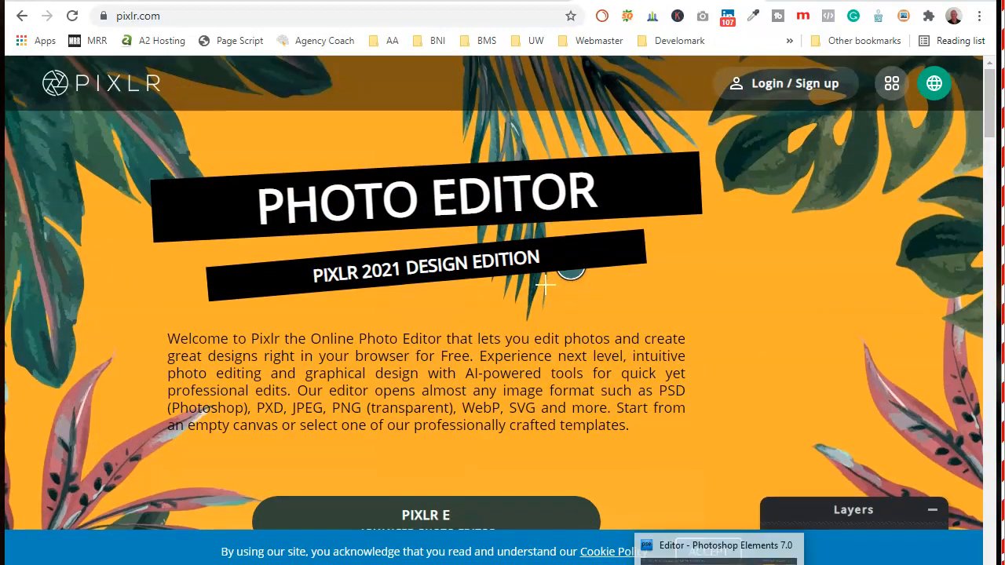
Step: Switch to Photoshop Elements and set up a new blank file 600 pixels wide and 200 pixels high
left_click(718, 564)
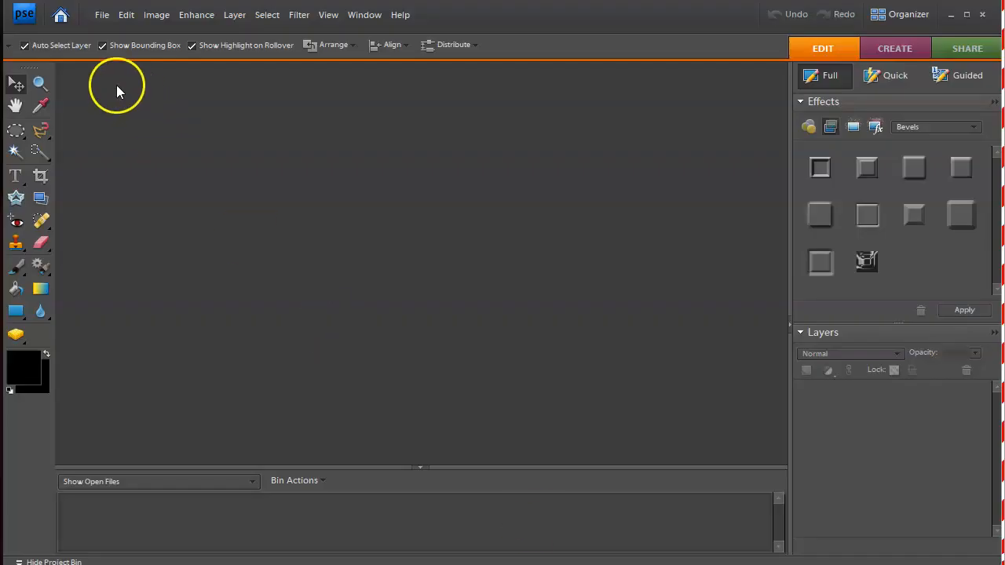
left_click(99, 22)
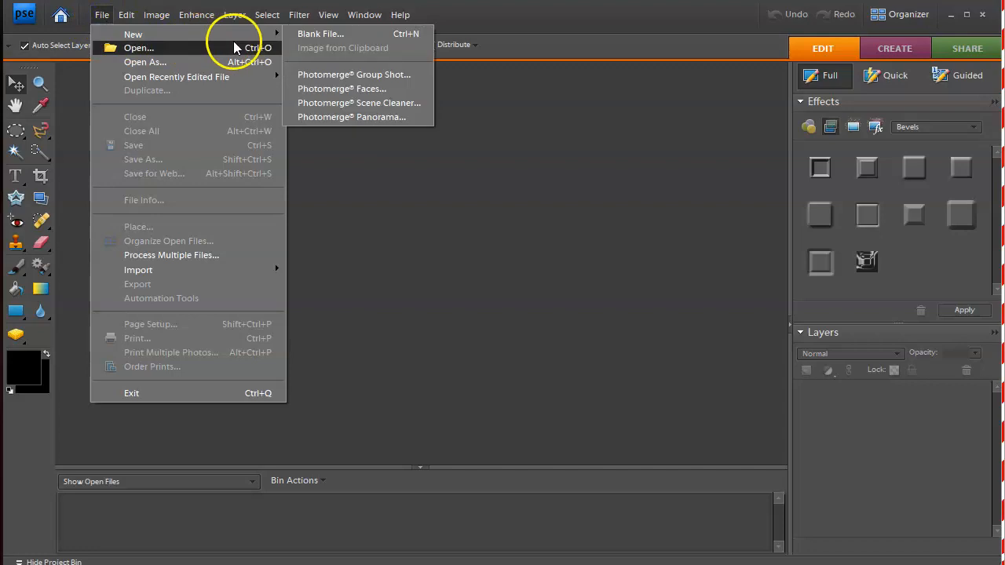
left_click(315, 36)
left_click(421, 167)
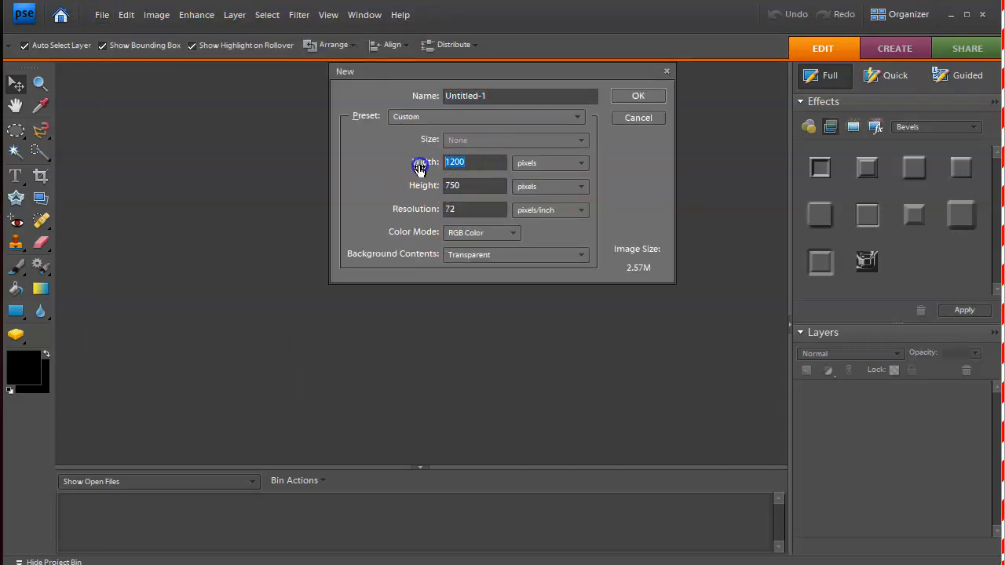
type("60")
type("200")
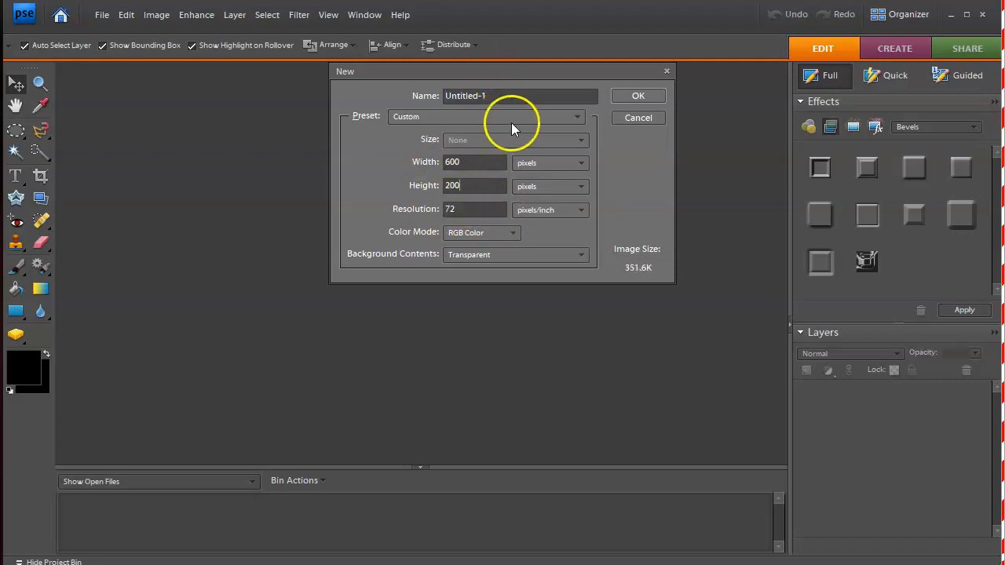
Step: Name the new file Memories 'n' Mayhem Apparel Web Logo and create it
type("Memories ")
type("n")
key("BackSpace")
type("'n' Mayhem app")
key("BackSpace")
key("BackSpace")
key("BackSpace")
type("Apparel")
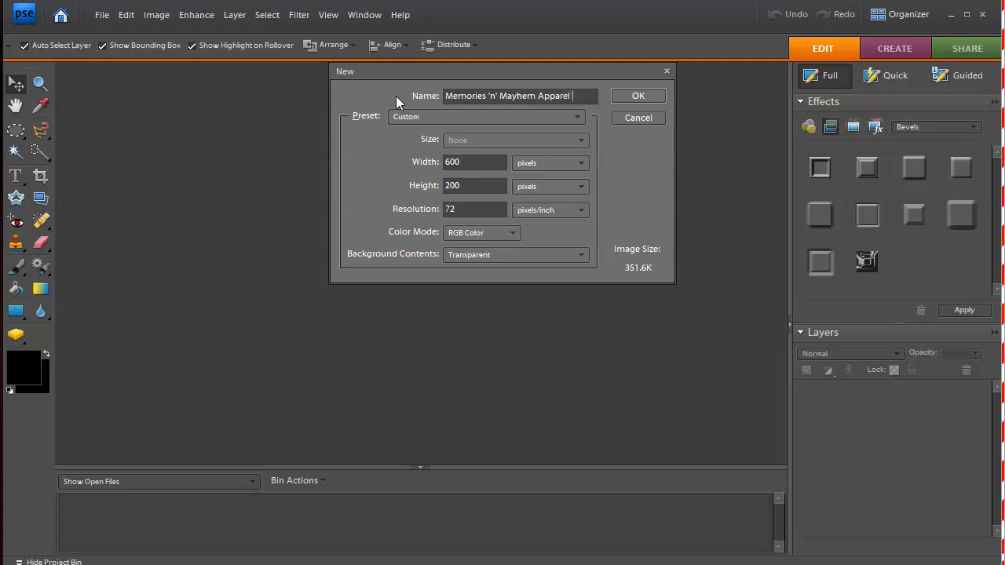
type(" Web logo")
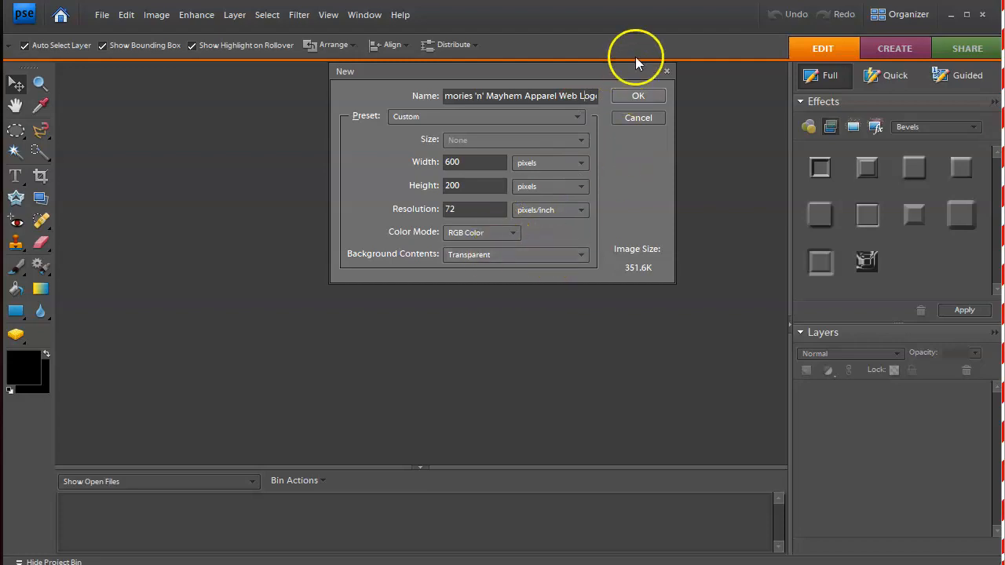
left_click(637, 96)
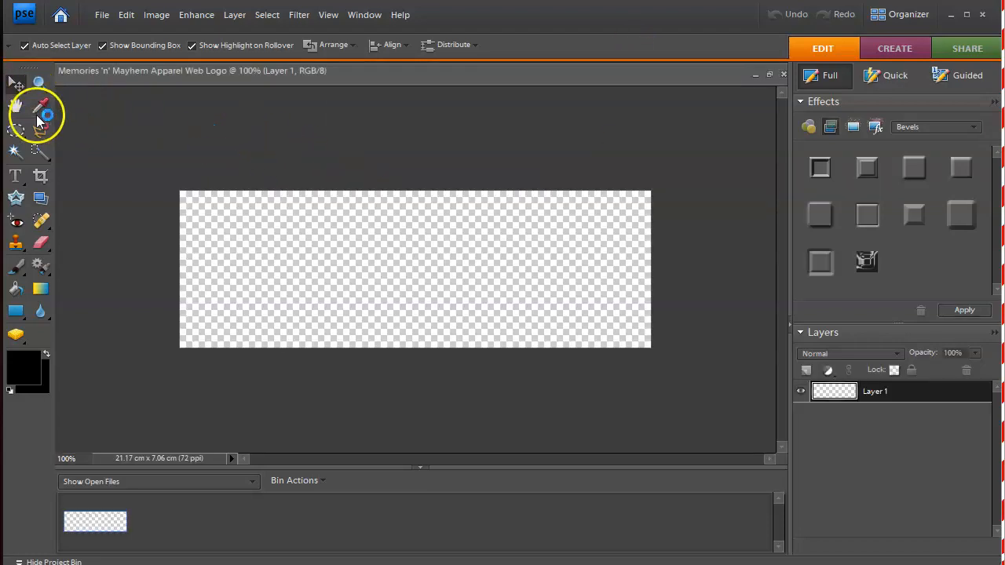
Step: Browse to the Memories 'n' Mayhem Images folder, inside A1 - Websites in the Documents library, for opening files
left_click(40, 83)
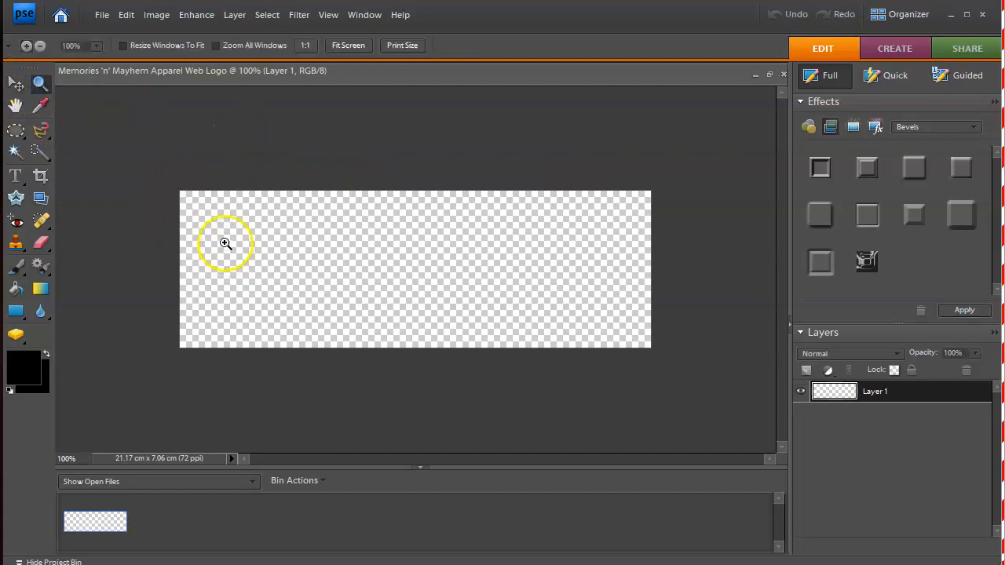
left_click(234, 243, "alt")
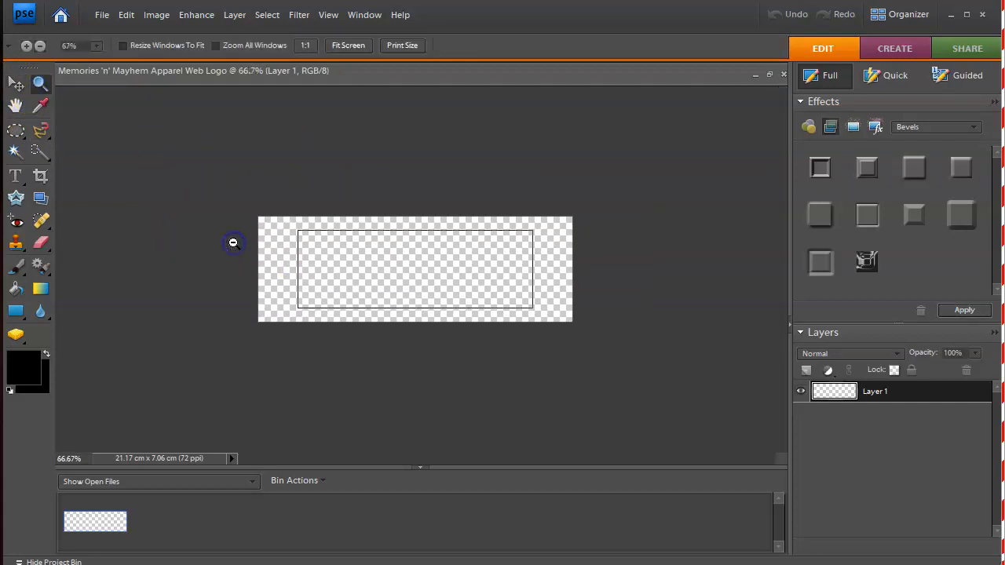
left_click(99, 17)
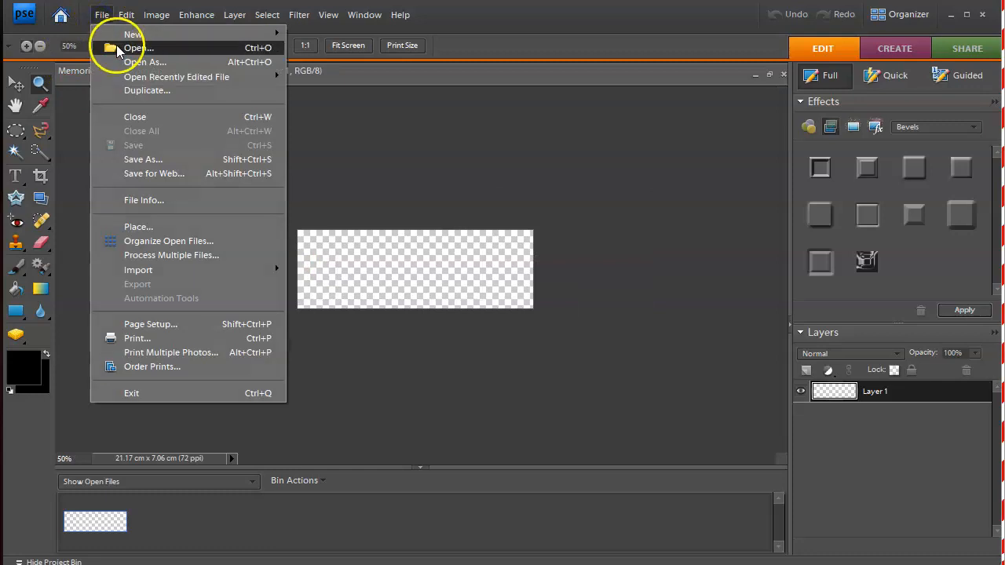
left_click(117, 49)
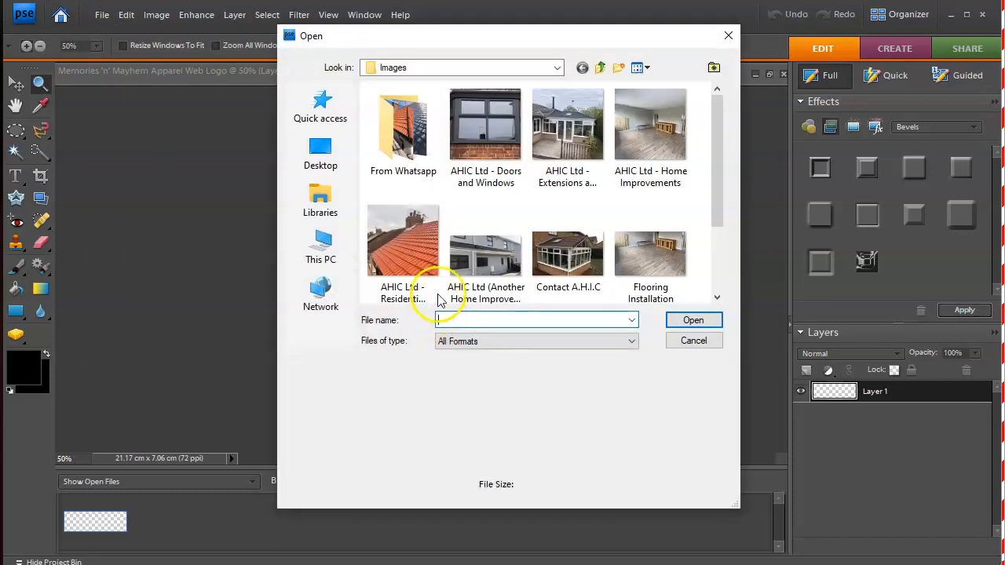
left_click(324, 207)
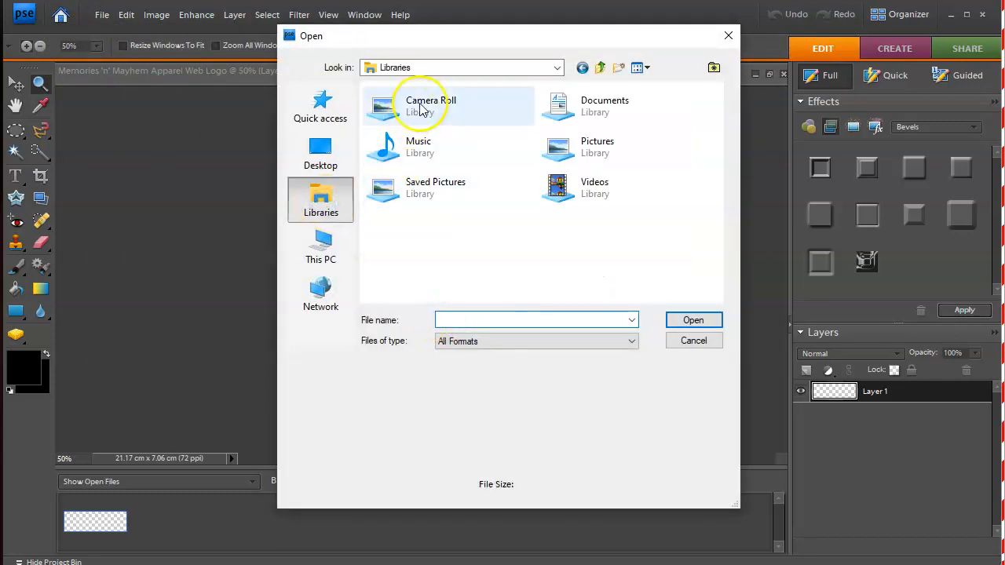
double_click(598, 109)
double_click(404, 139)
scroll(408, 157, "down", 10)
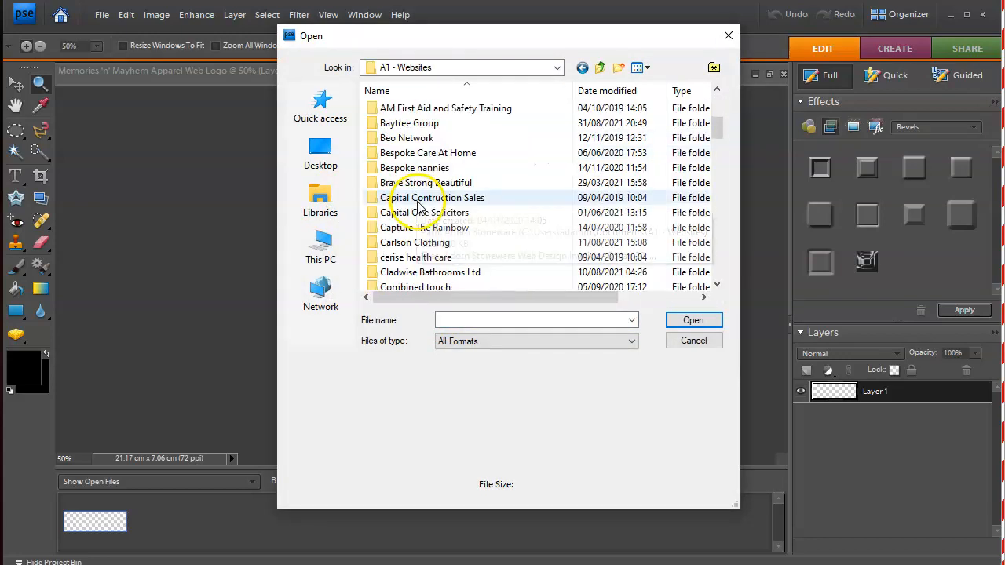
scroll(422, 206, "down", 8)
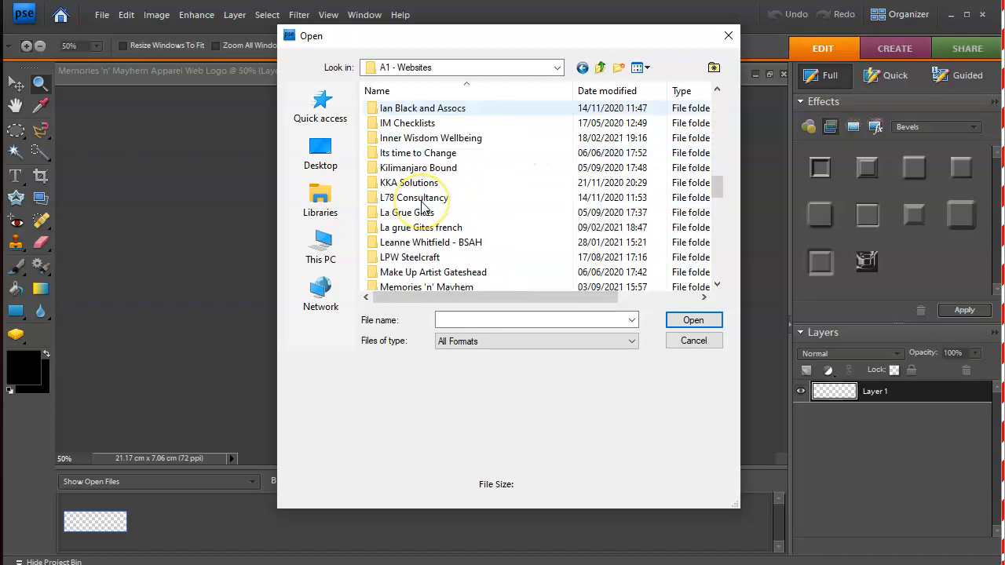
double_click(405, 153)
double_click(417, 111)
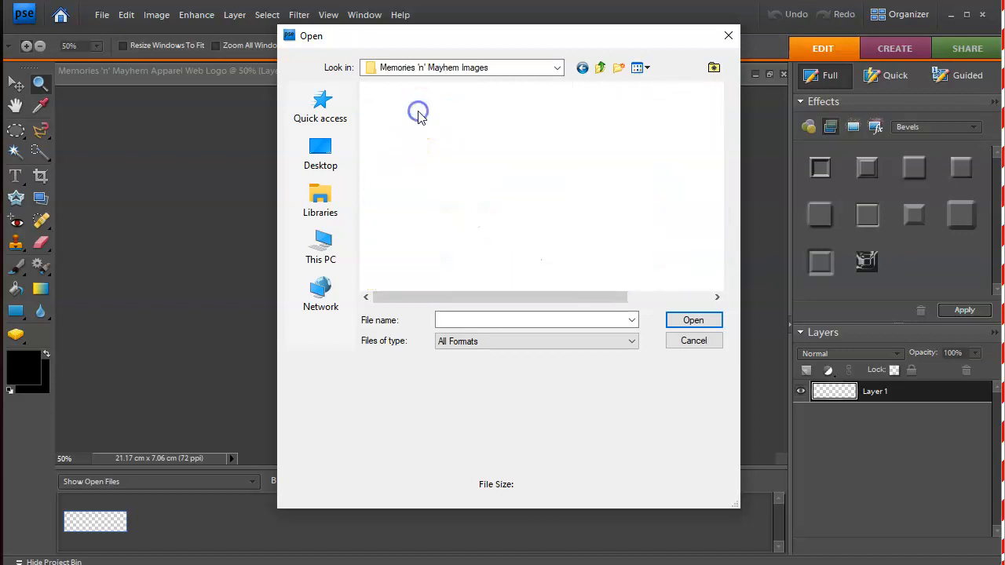
Step: Open both logo files, Logo 6 B & W and Logo 6 B & W inverted, together
left_click(408, 244)
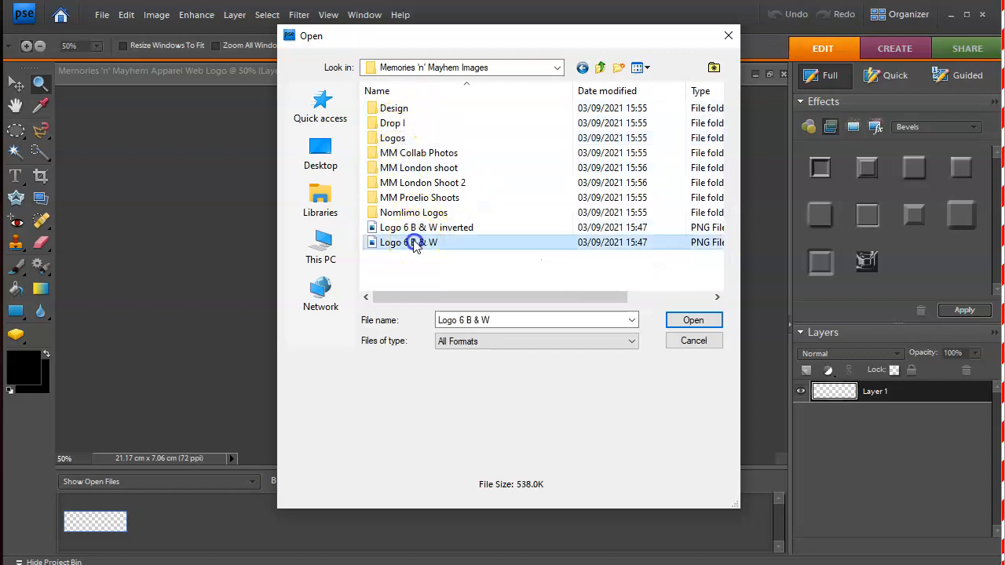
left_click(420, 228, "shift")
left_click(680, 320)
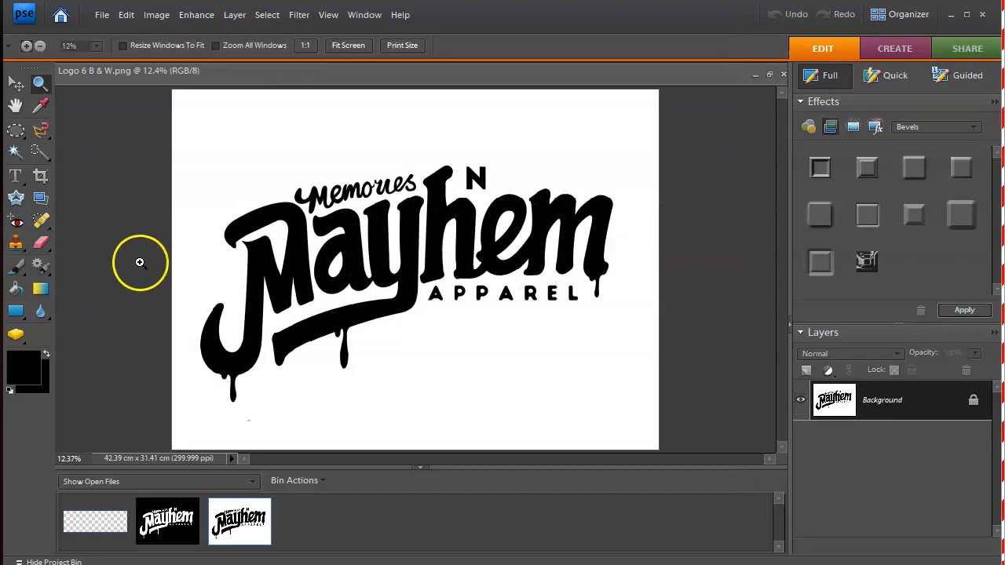
Step: Select the entire black-on-white Logo 6 B & W image and copy it
left_click(267, 16)
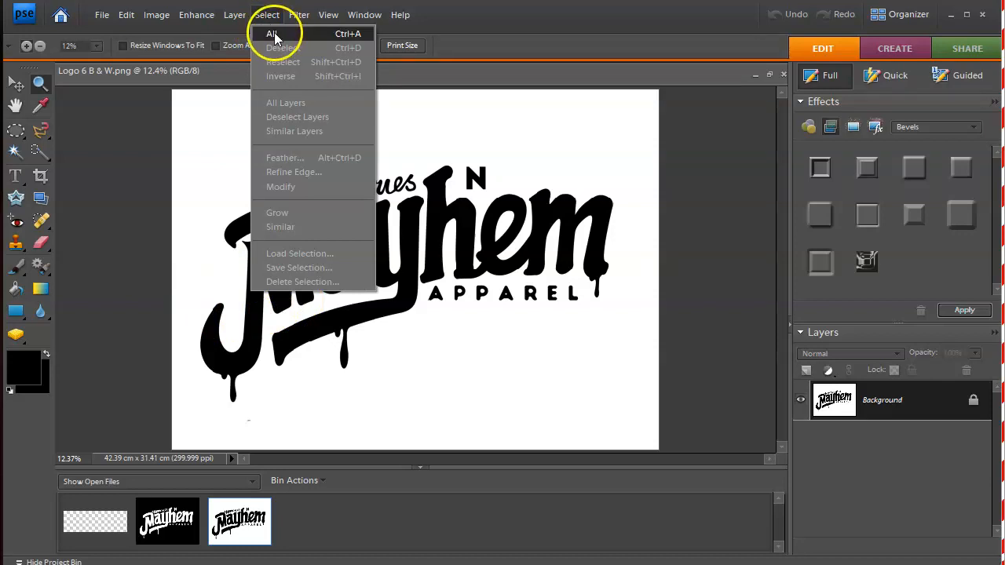
left_click(272, 35)
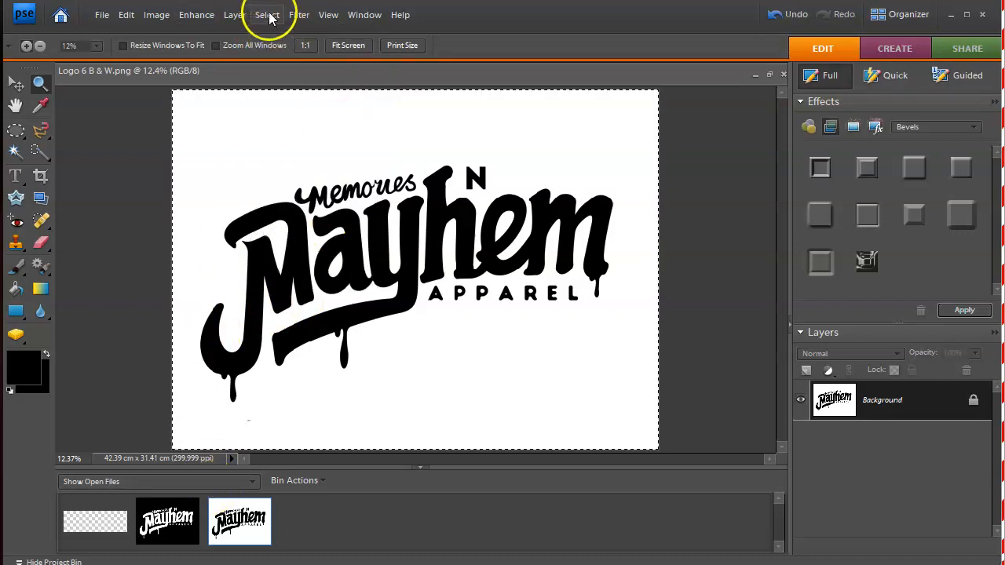
left_click(269, 17)
left_click(272, 33)
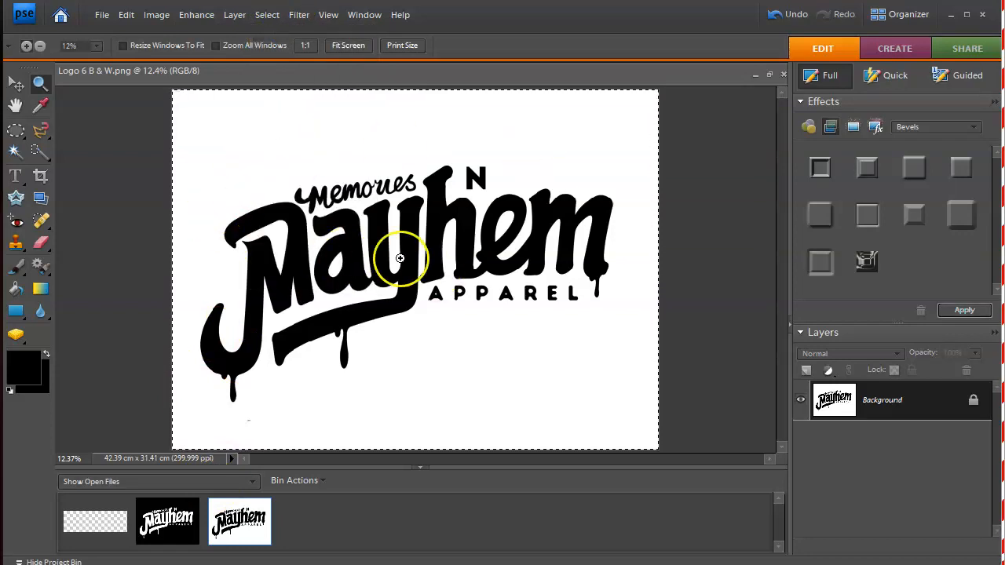
left_click(125, 14)
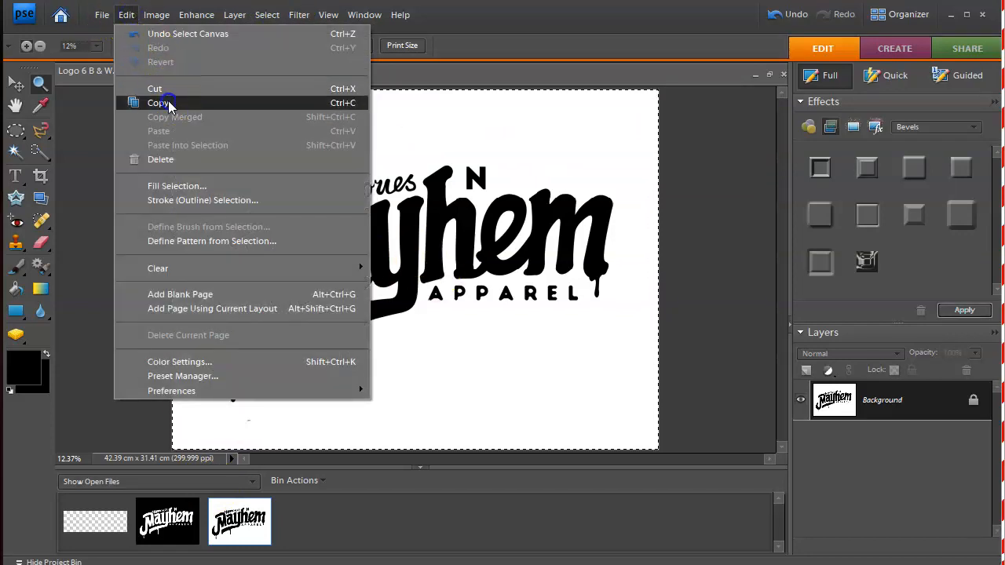
left_click(158, 103)
Step: Paste the copied logo into the blank Memories 'n' Mayhem Apparel Web Logo file
left_click(103, 524)
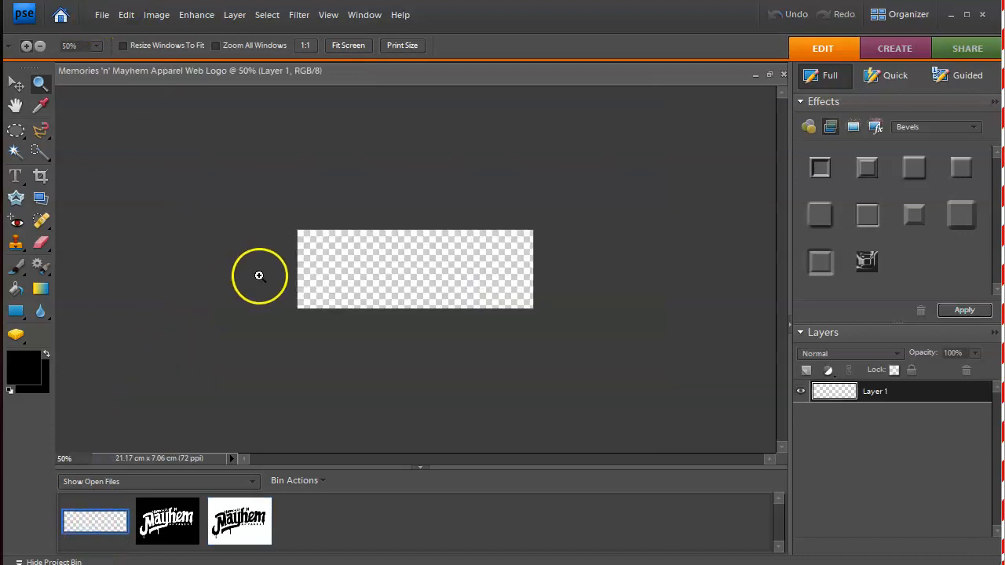
left_click(127, 15)
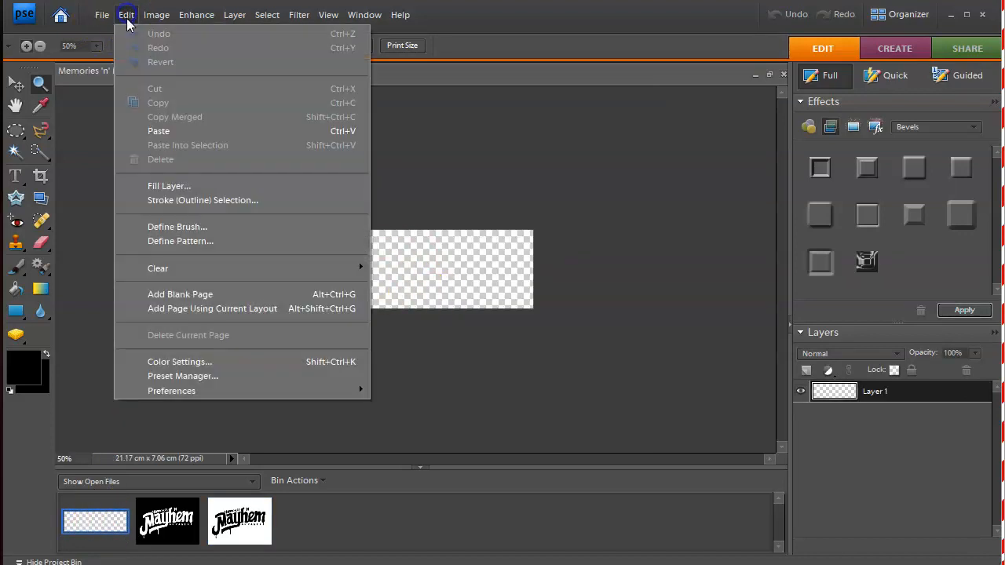
left_click(138, 128)
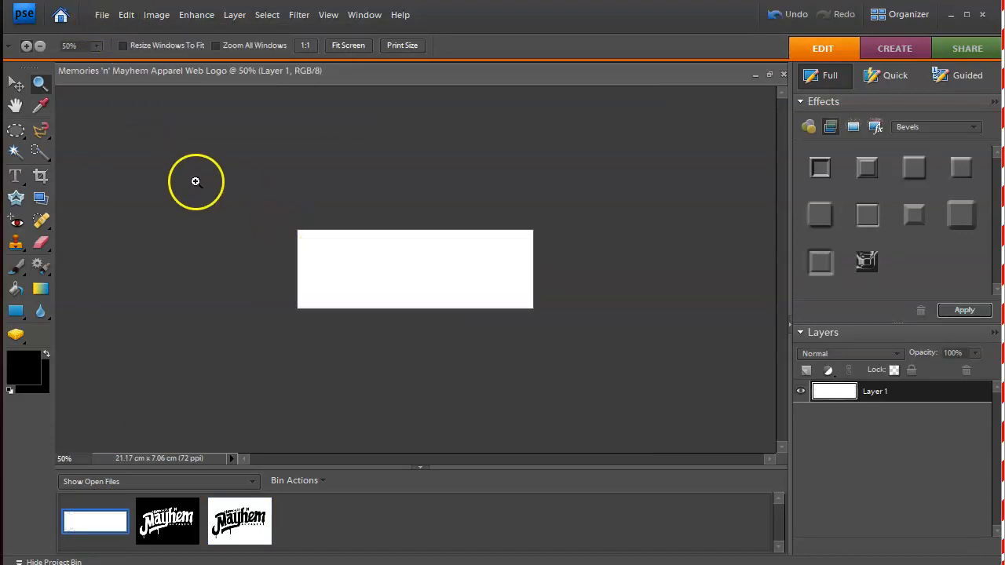
Step: Scale the pasted logo proportionally to about 7.1% and place it against the left edge of the canvas
left_click(16, 83)
left_click_drag(297, 229, 225, 158)
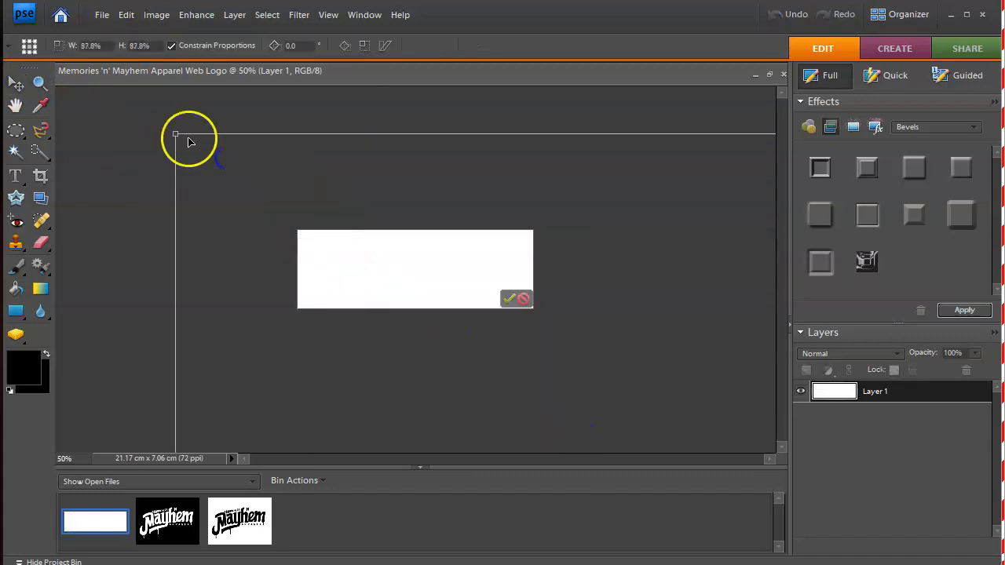
left_click_drag(174, 134, 605, 356)
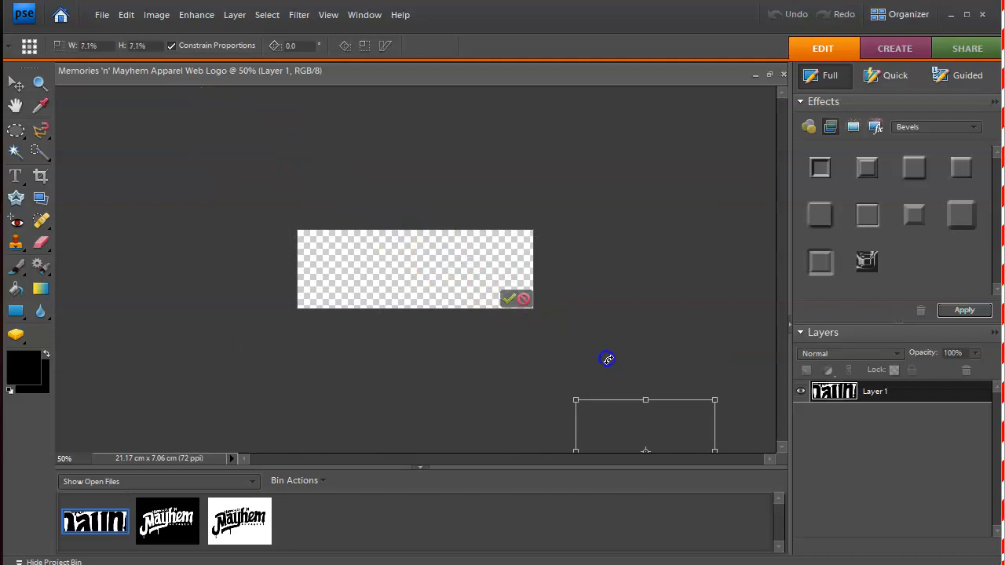
left_click_drag(656, 424, 375, 237)
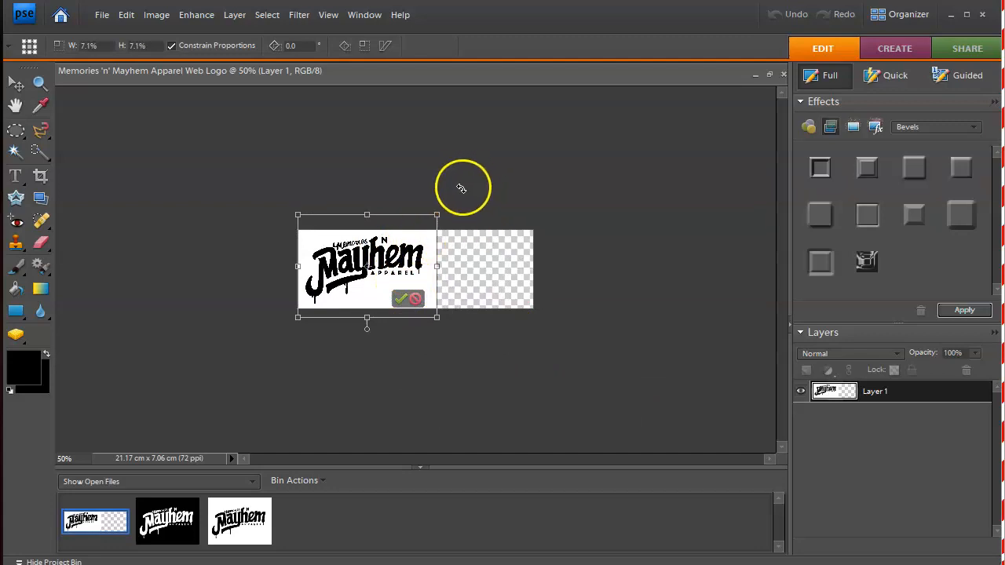
left_click(402, 299)
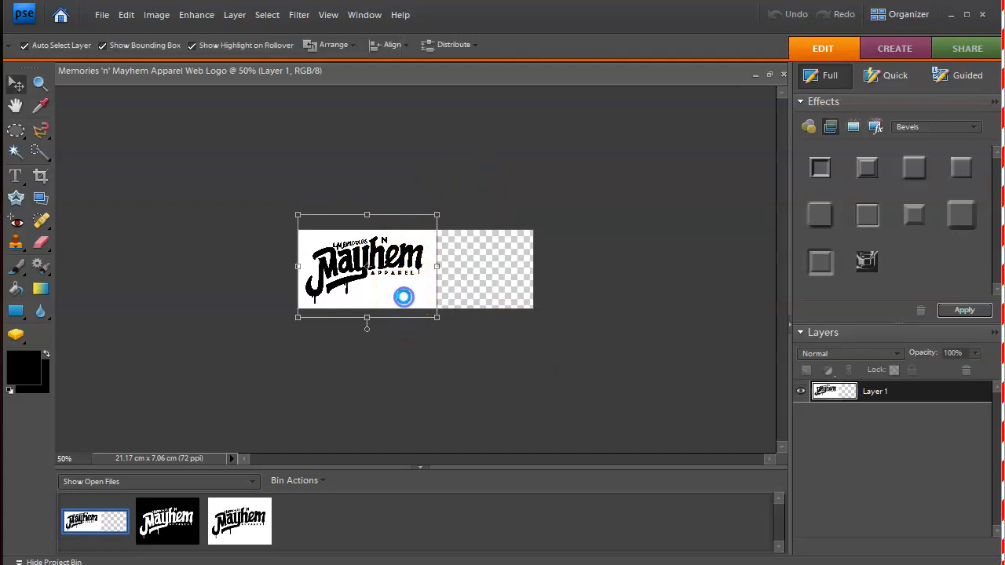
left_click(487, 202)
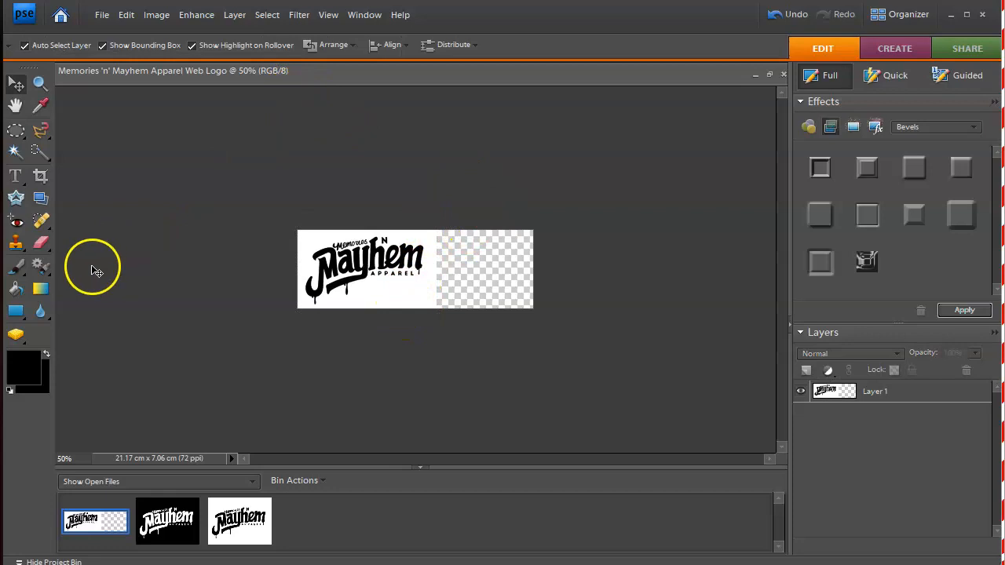
Step: Crop the canvas to the logo's white rectangle, removing the empty transparent area beside it
left_click(42, 179)
left_click_drag(271, 227, 380, 267)
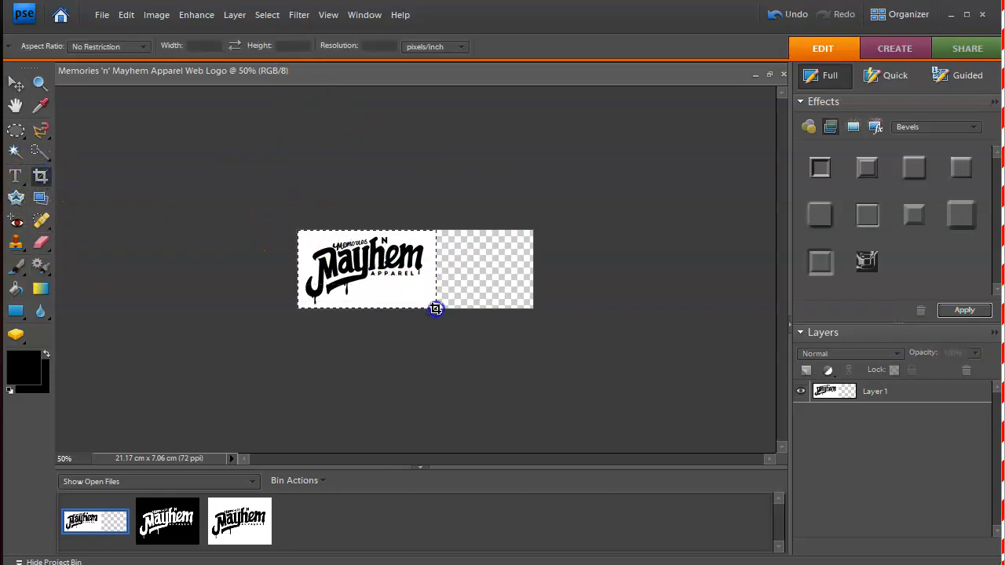
left_click_drag(437, 308, 437, 308)
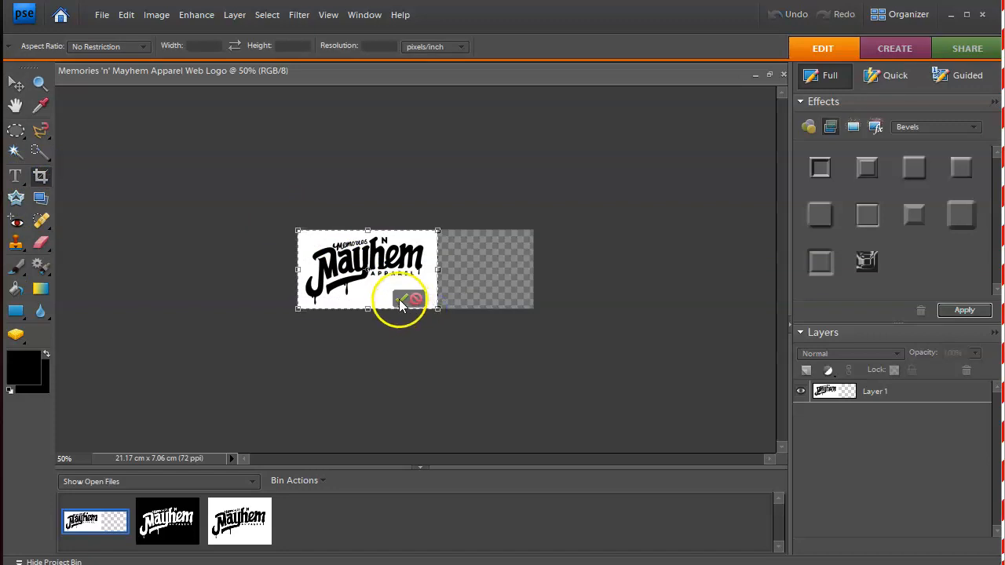
left_click(400, 300)
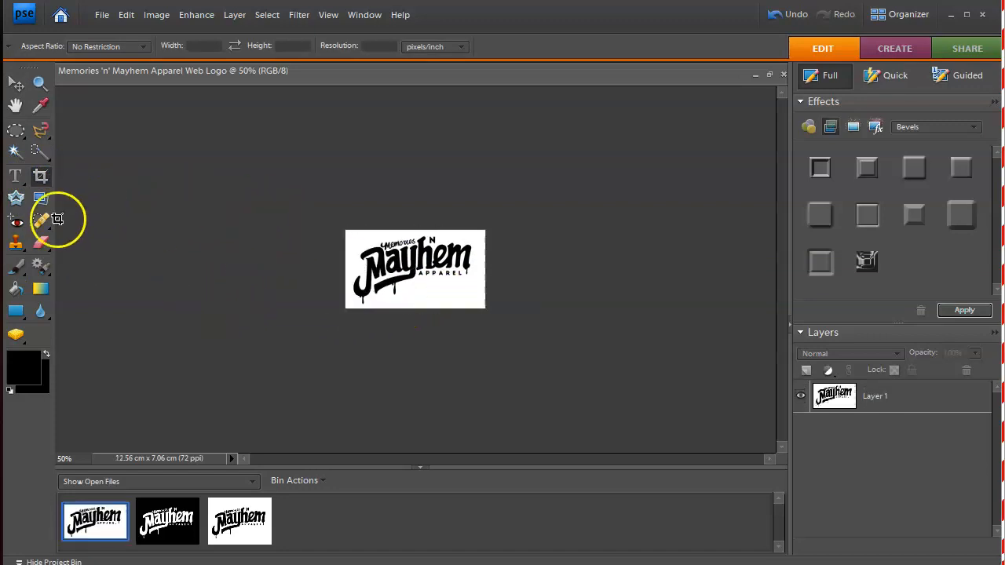
Step: Remove the white background around the logo on Layer 1 with the Magic Eraser
left_click(43, 246)
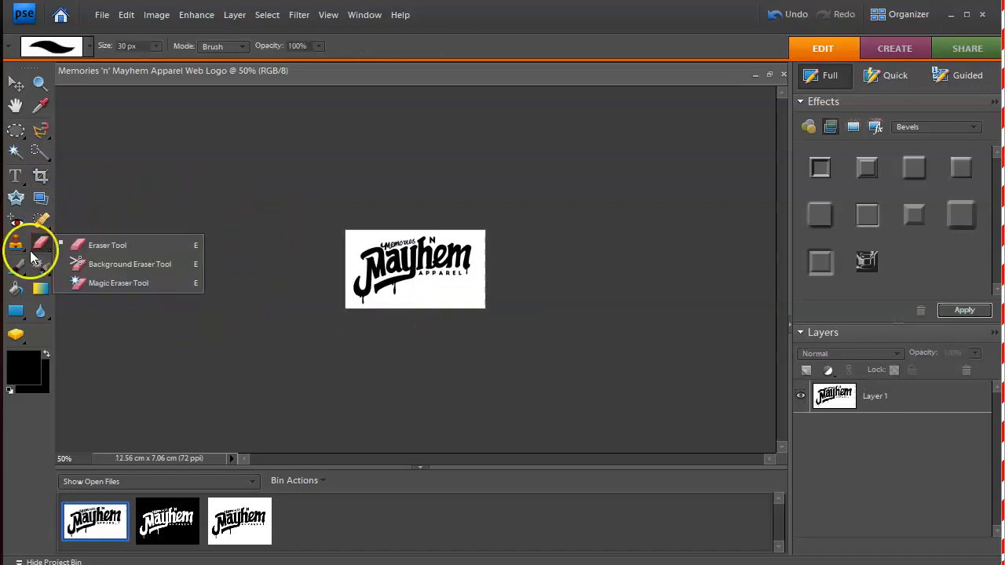
left_click(115, 284)
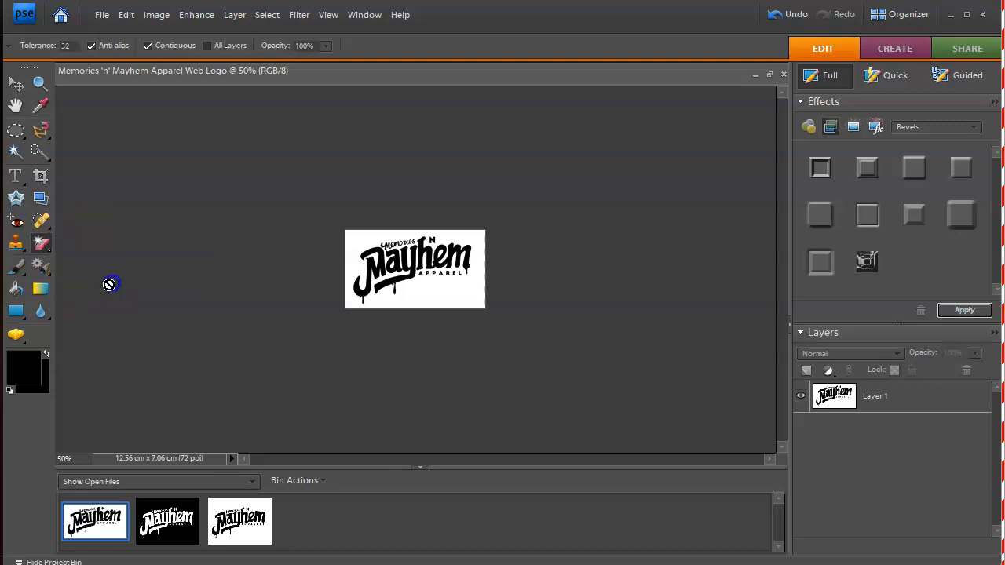
left_click(118, 526)
left_click(355, 244)
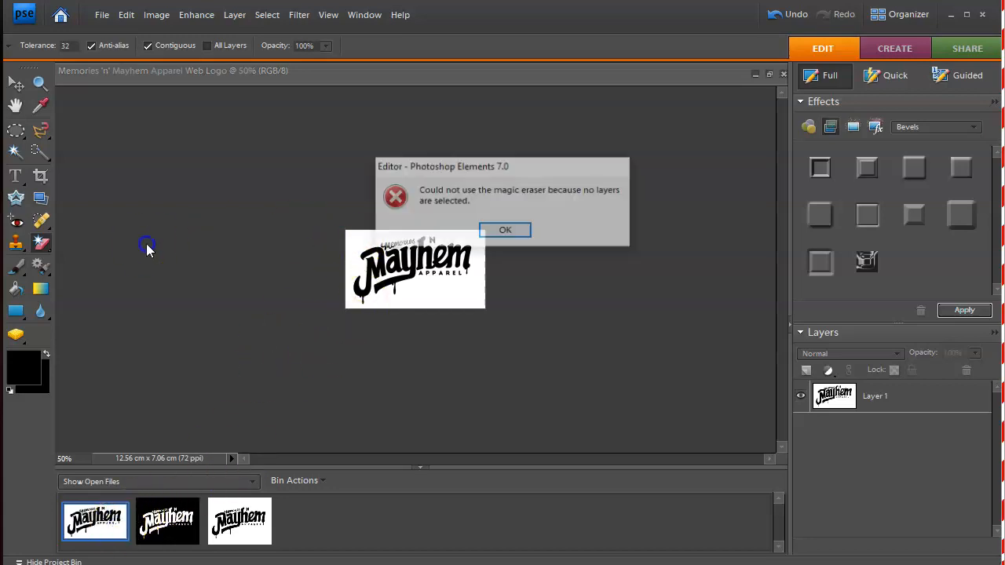
left_click(511, 228)
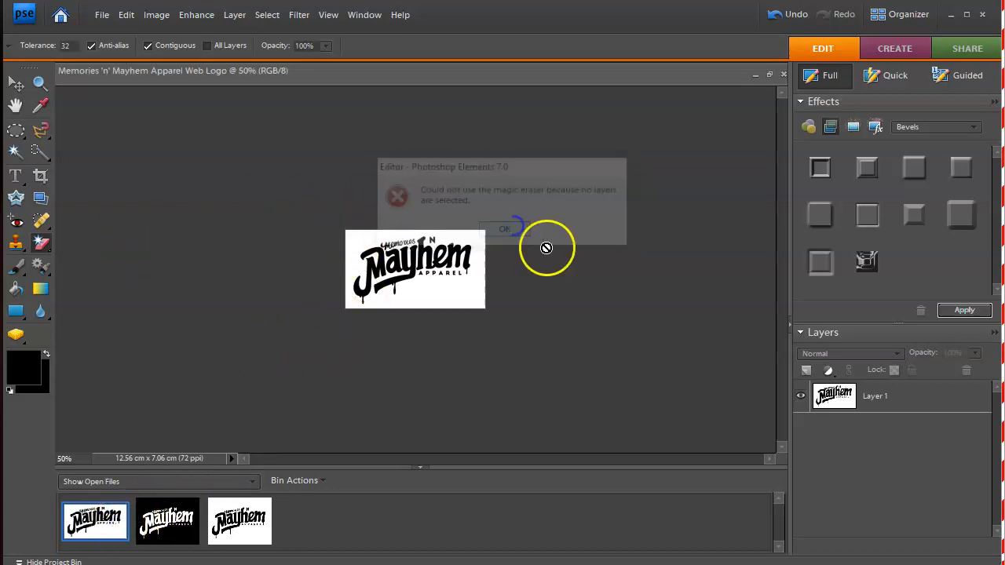
left_click(911, 395)
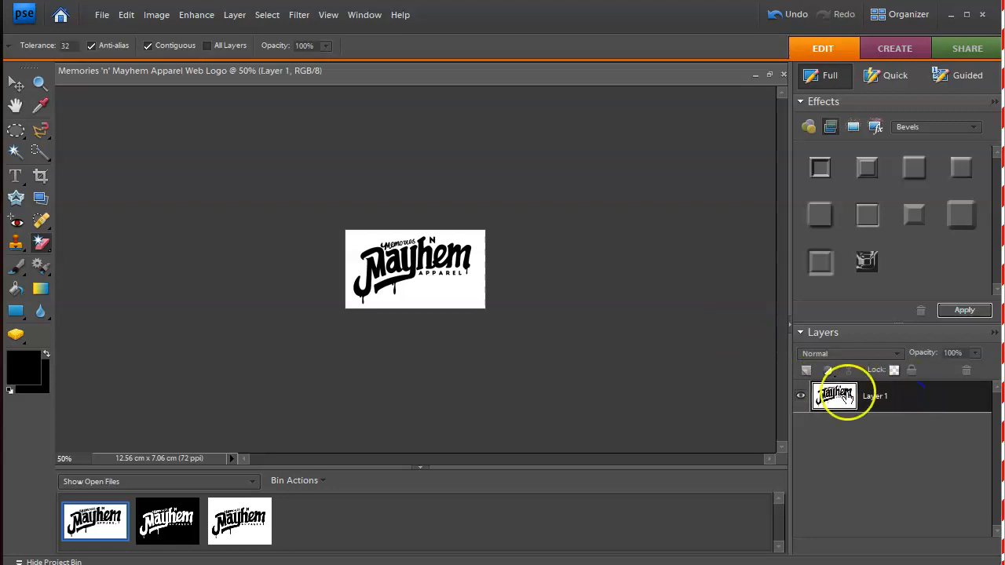
left_click(354, 244)
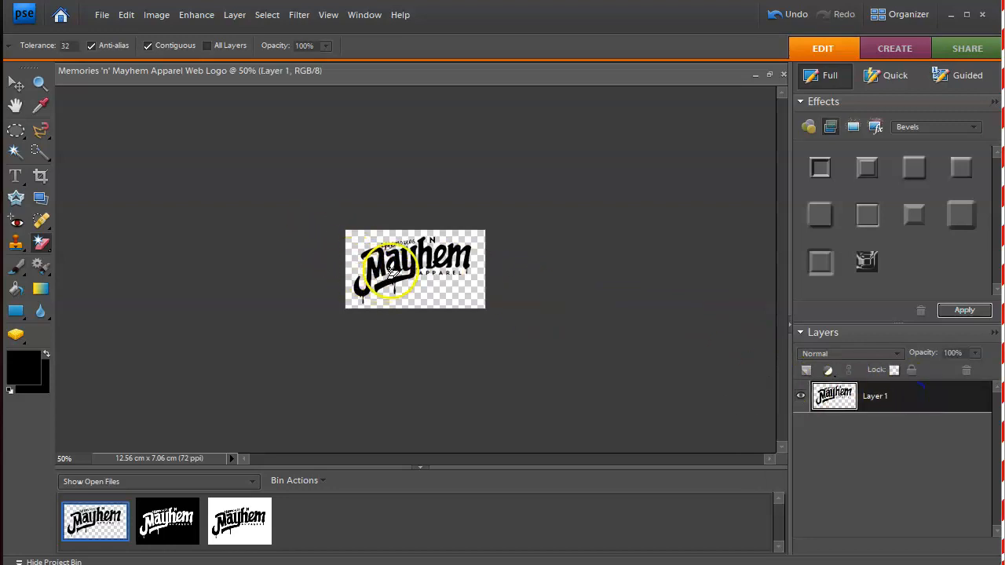
Step: Erase the remaining white areas enclosed by the letters a and e of Mayhem with the Magic Eraser
left_click(40, 82)
left_click(269, 232)
left_click(270, 232)
left_click(270, 232)
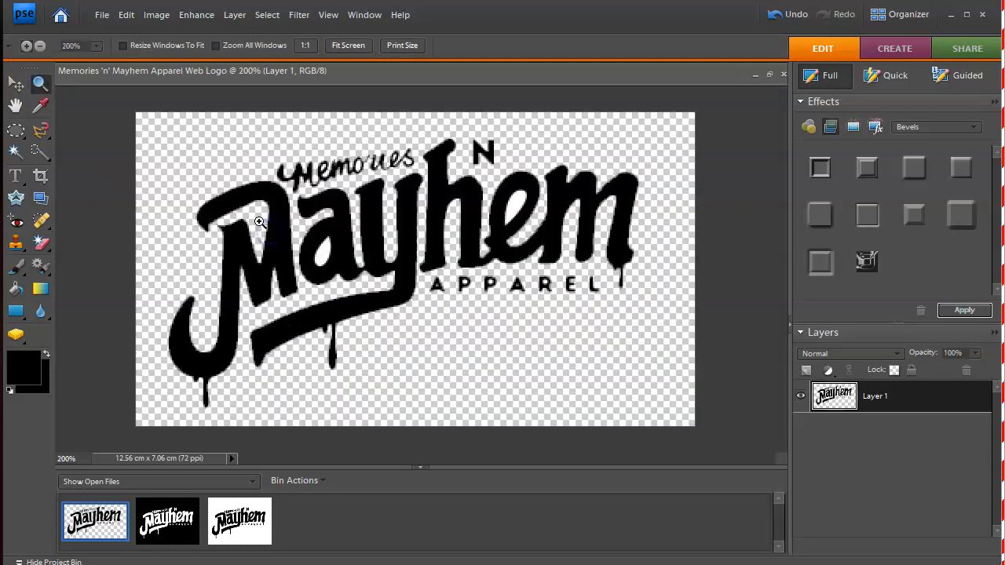
left_click(41, 244)
left_click(326, 252)
left_click(512, 212)
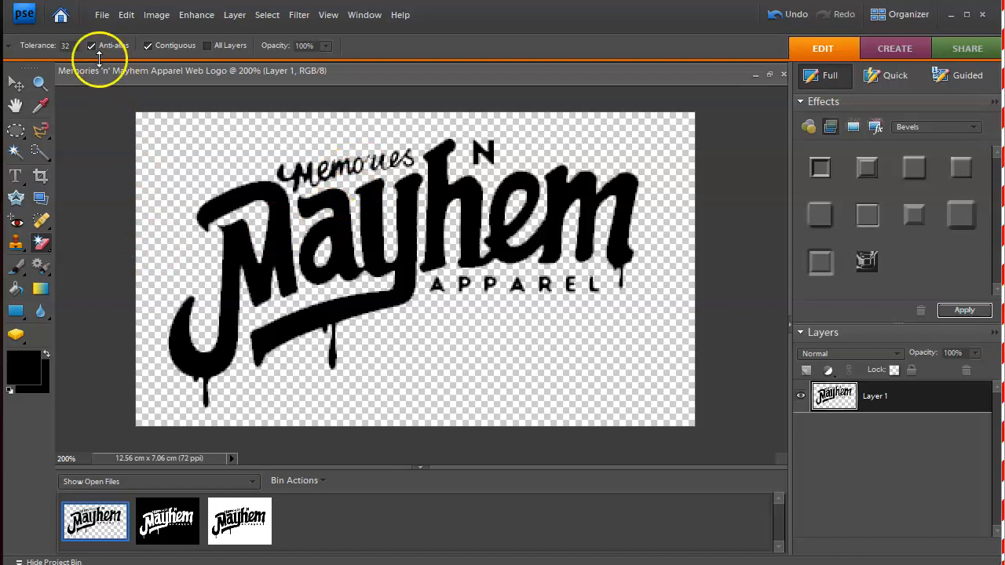
Step: Save the transparent logo as a PNG copy named Memories 'n' Mayhem Apparel Web Logo in the Memories 'n' Mayhem Images folder
left_click(102, 14)
left_click(129, 159)
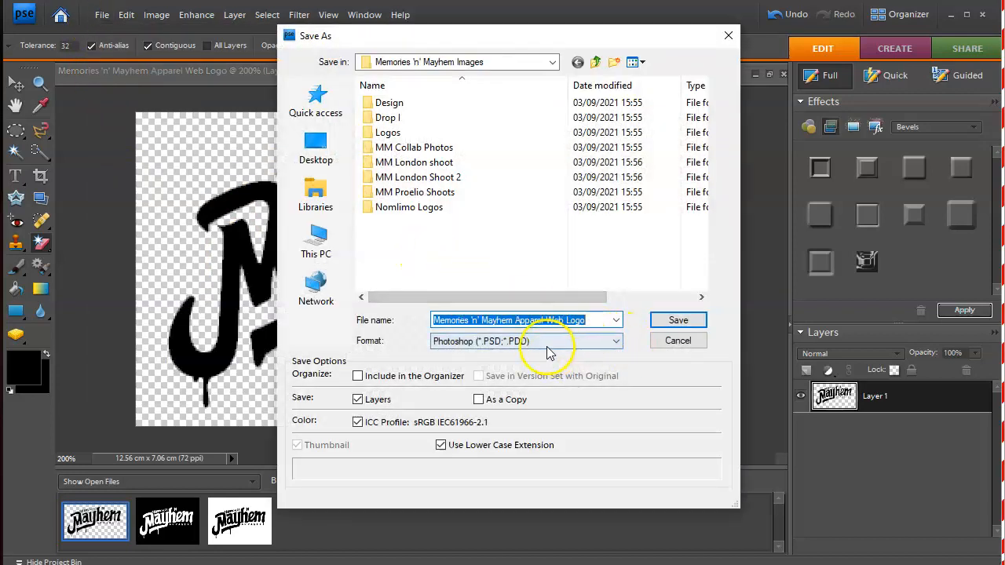
left_click(611, 341)
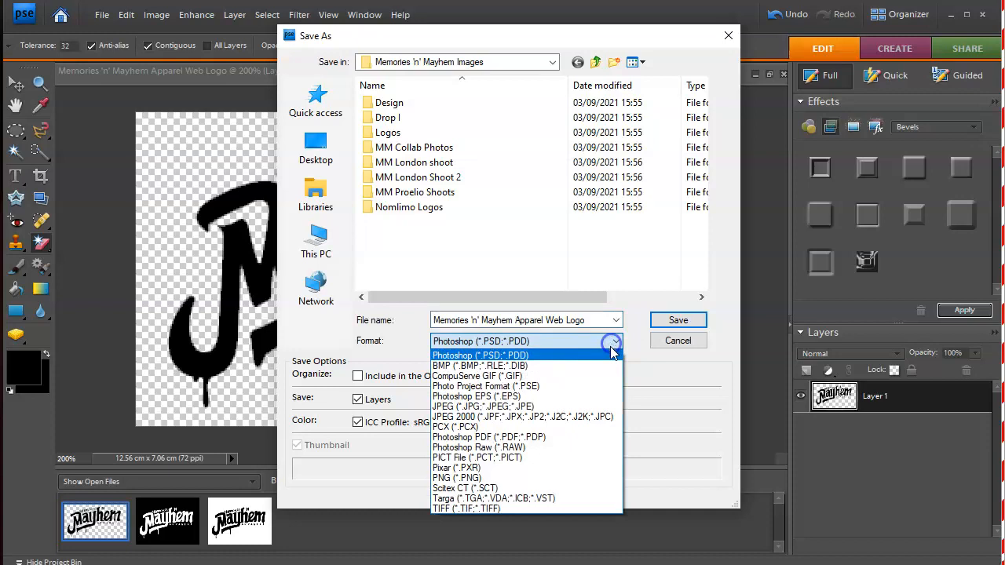
left_click(557, 478)
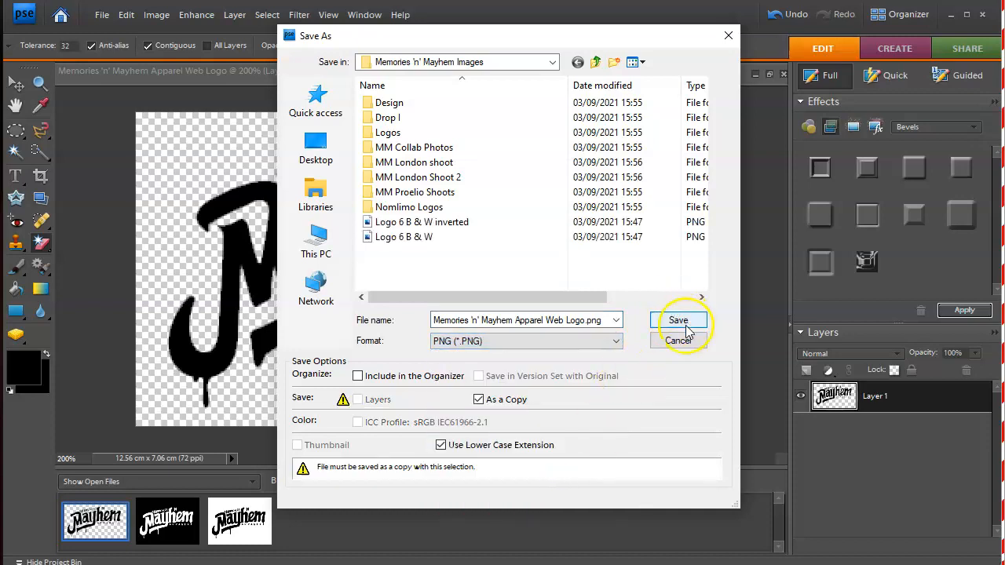
left_click(680, 322)
left_click(553, 280)
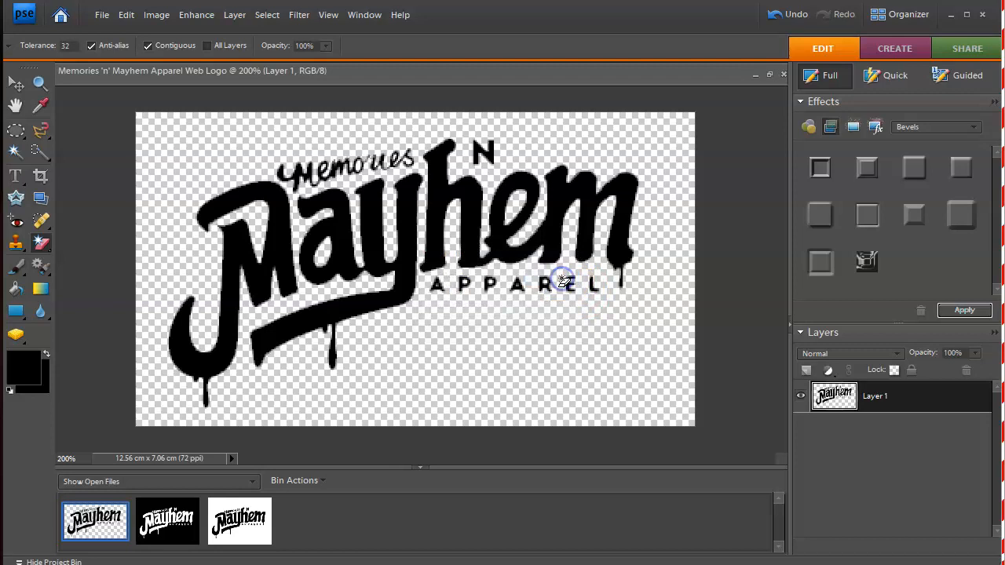
Step: Undo the Magic Eraser edits on Layer 1 back to the logo's full white background
left_click(127, 16)
left_click(130, 16)
left_click(129, 16)
left_click(130, 16)
left_click(130, 16)
left_click(146, 34)
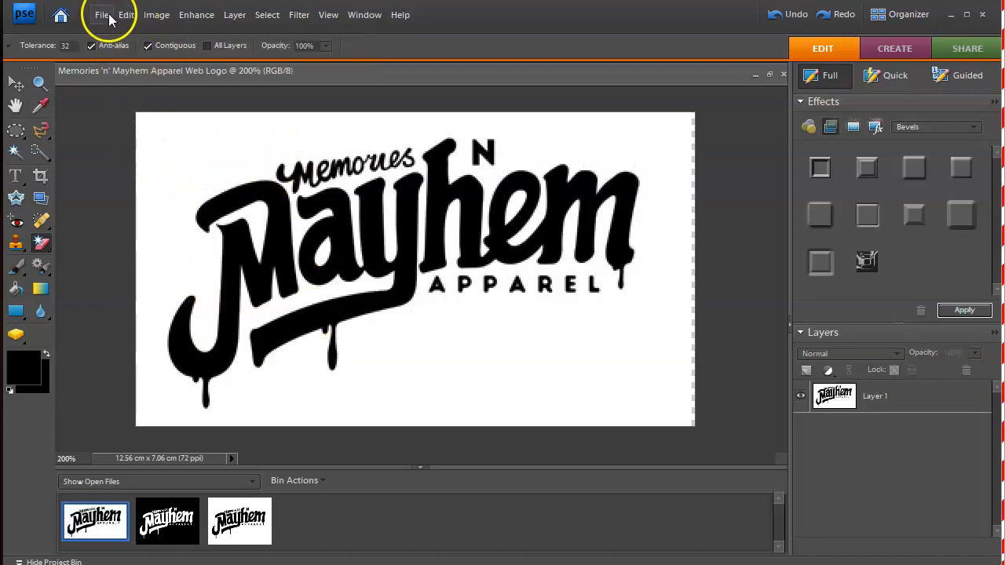
Step: Save the white-background logo as a PNG copy named Memories 'n' Mayhem Apparel Web Logo black
left_click(103, 15)
left_click(128, 160)
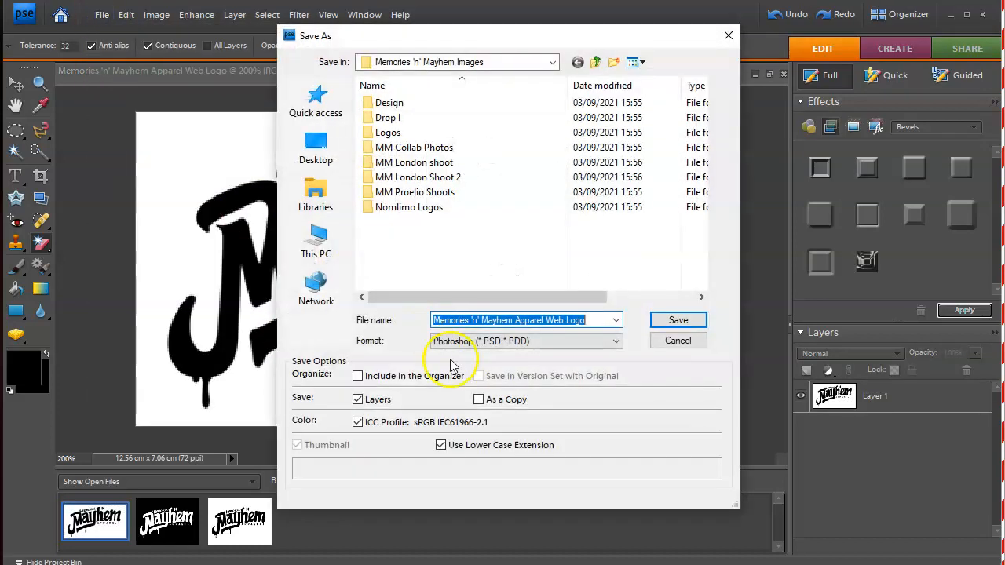
left_click(584, 322)
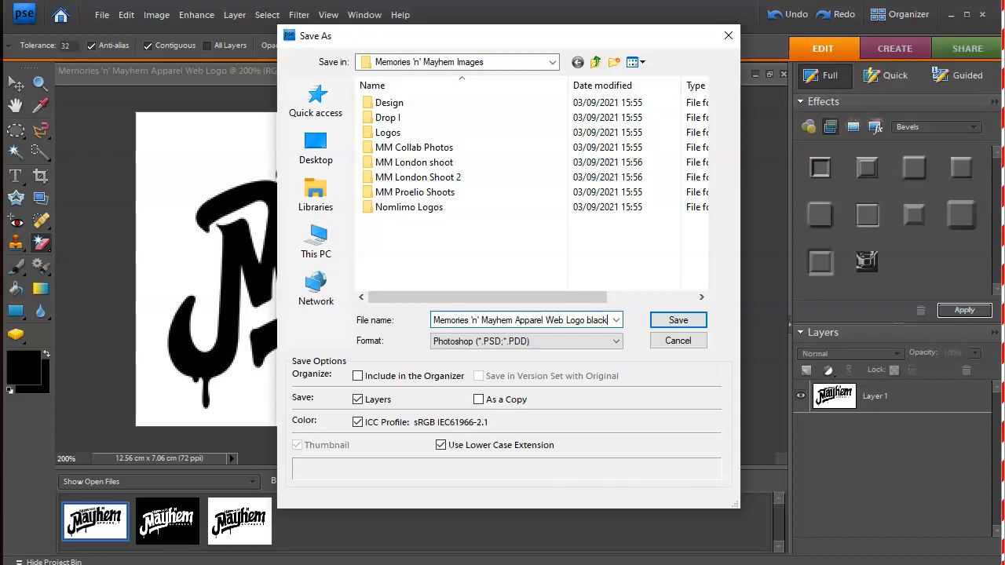
left_click(609, 343)
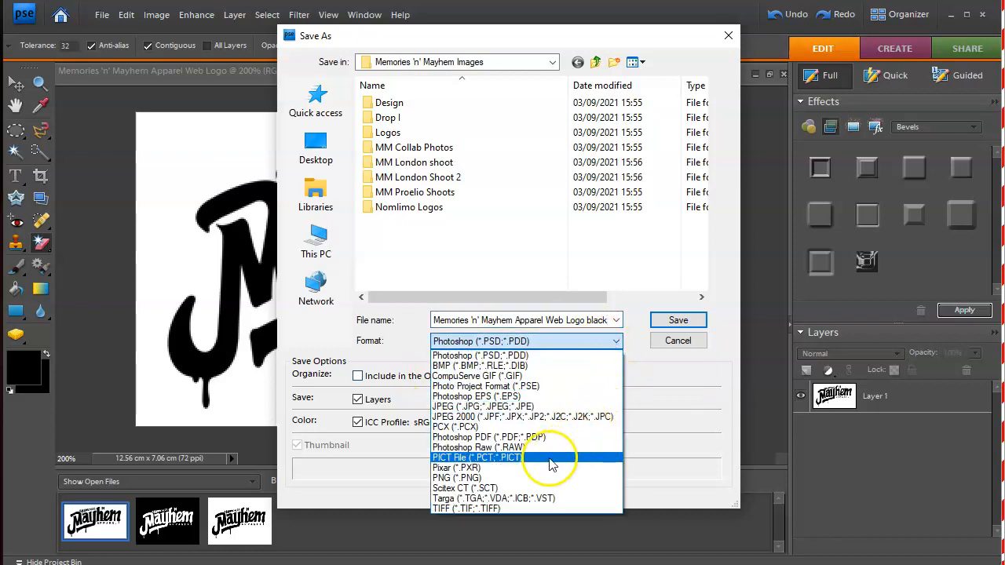
left_click(503, 479)
left_click(666, 320)
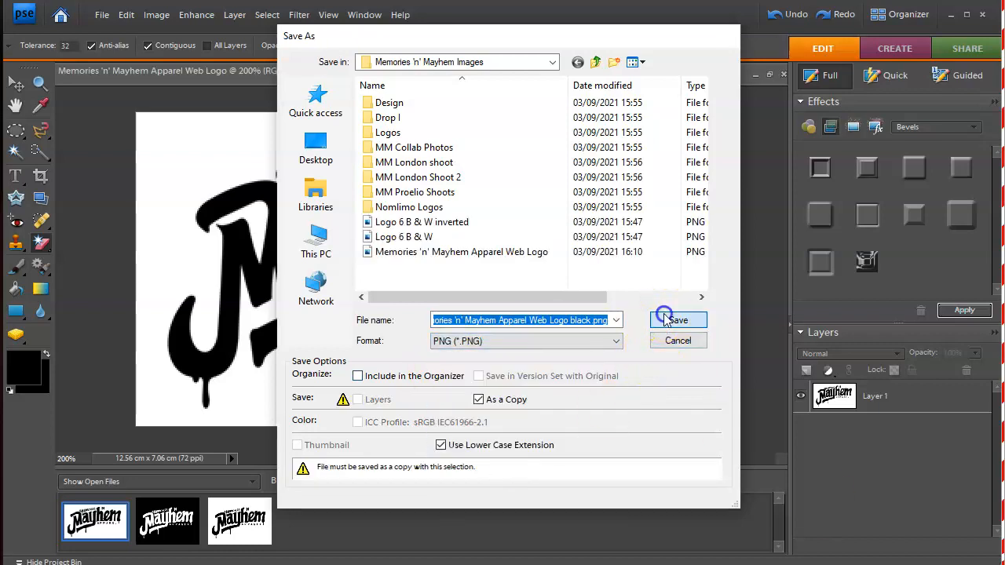
left_click(565, 283)
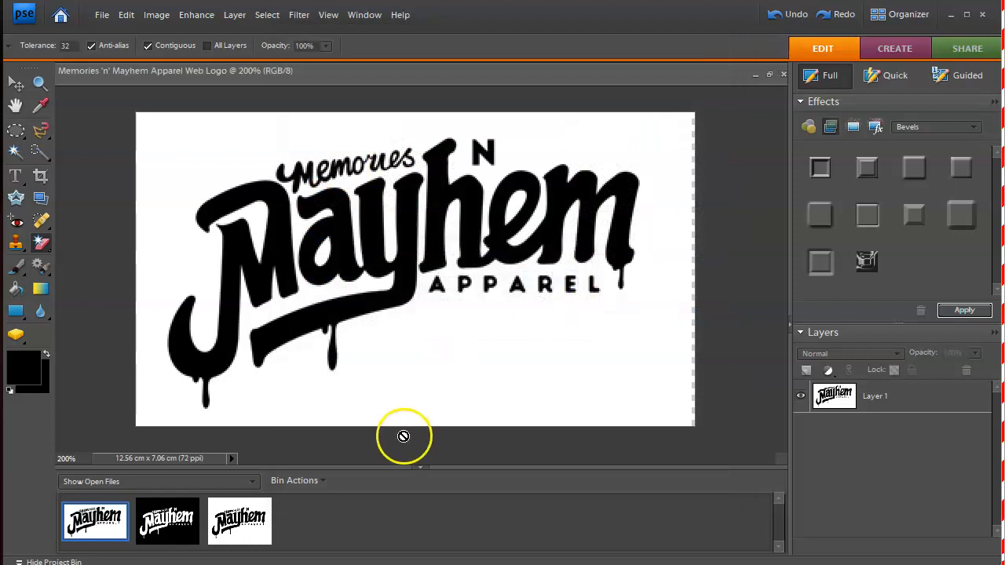
Step: Copy the entire Logo 6 B & W inverted.png image and paste it into the Memories 'n' Mayhem Apparel Web Logo document
left_click(154, 531)
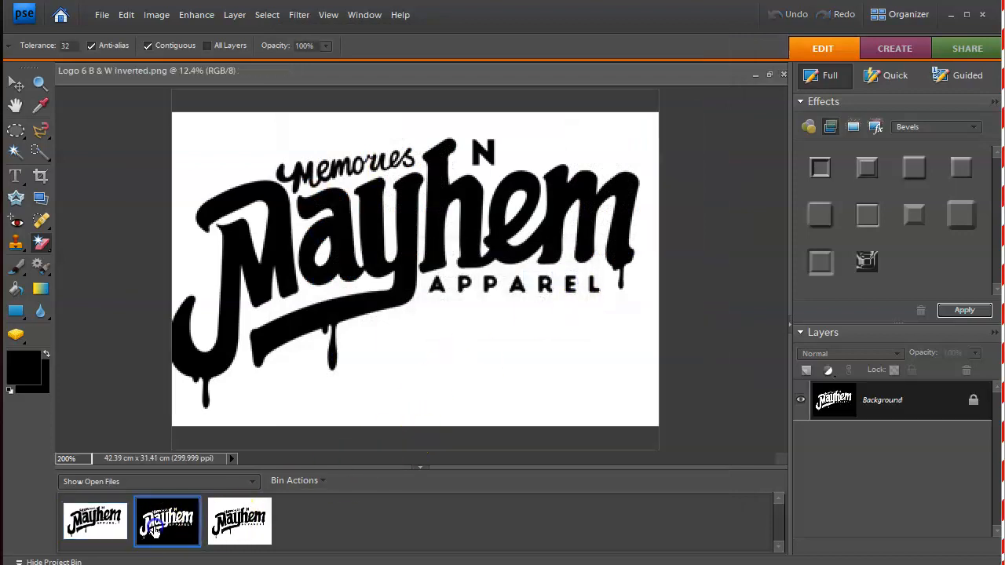
left_click(267, 14)
left_click(269, 30)
left_click(126, 14)
left_click(157, 103)
left_click(102, 521)
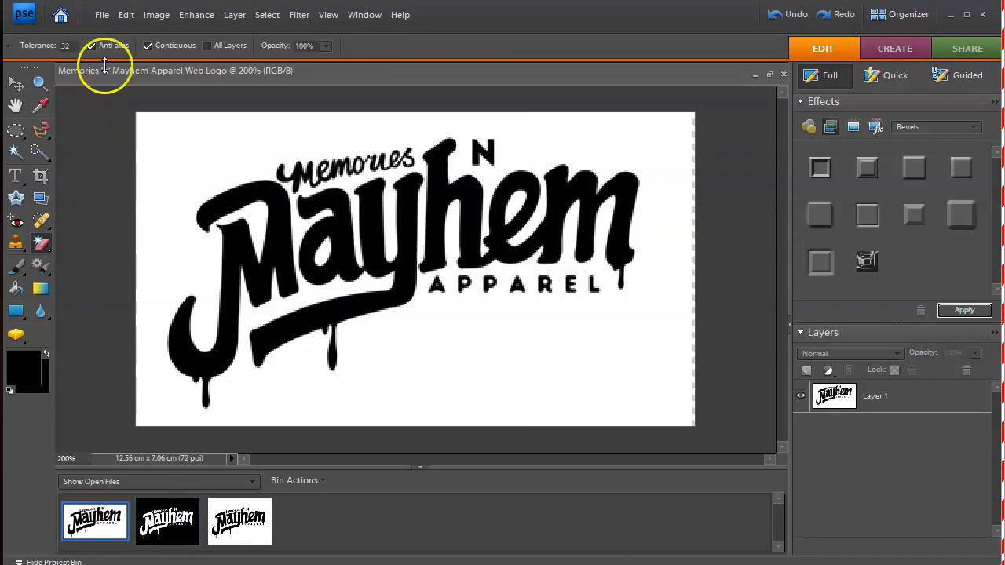
left_click(126, 14)
left_click(168, 130)
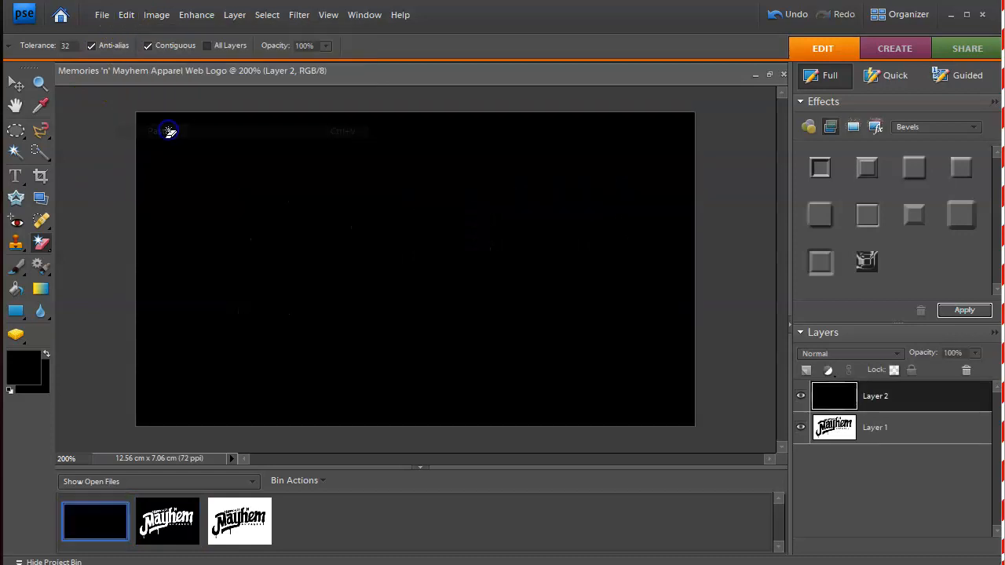
Step: Scale the pasted inverted logo on Layer 2 proportionally to about 6.7% and place it against the left edge of the canvas
left_click(17, 84)
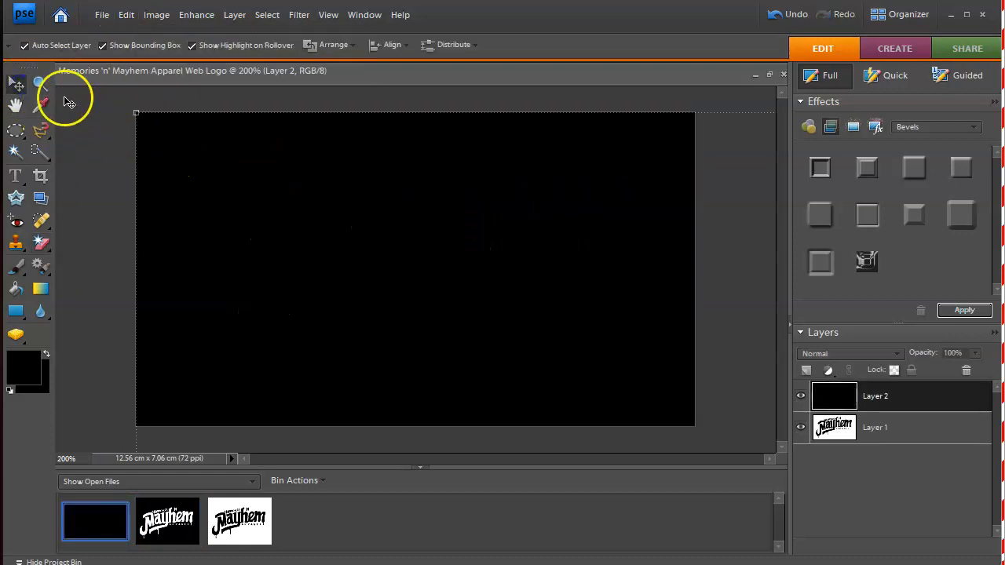
left_click(41, 84)
left_click(173, 174, "alt")
left_click(172, 174, "alt")
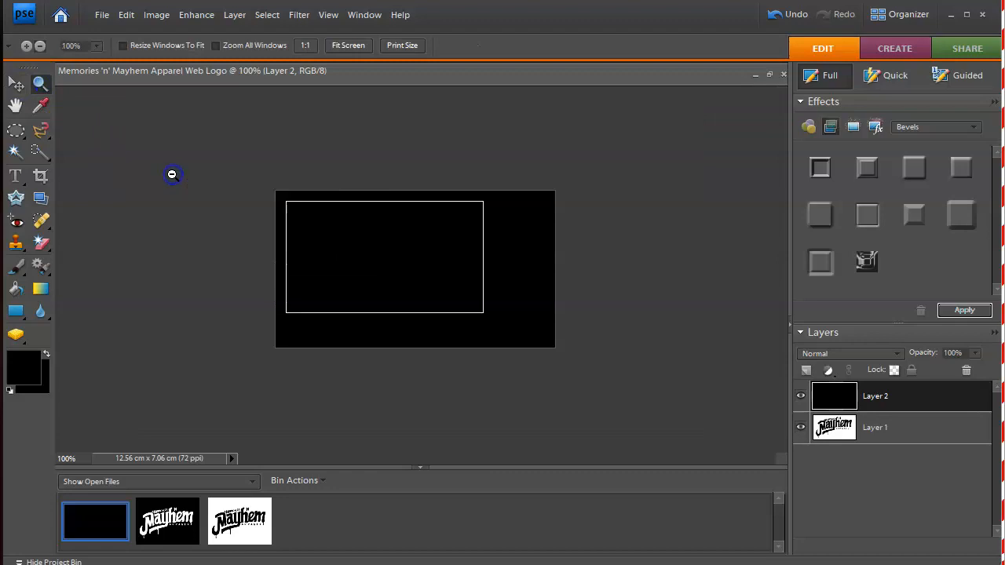
left_click(15, 87)
left_click_drag(347, 231, 232, 151)
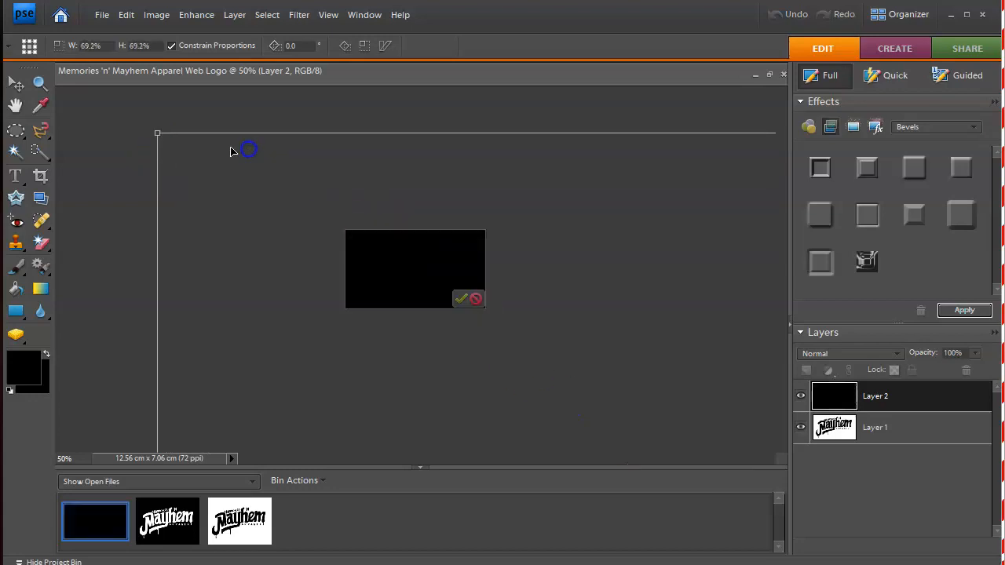
left_click_drag(157, 134, 369, 263)
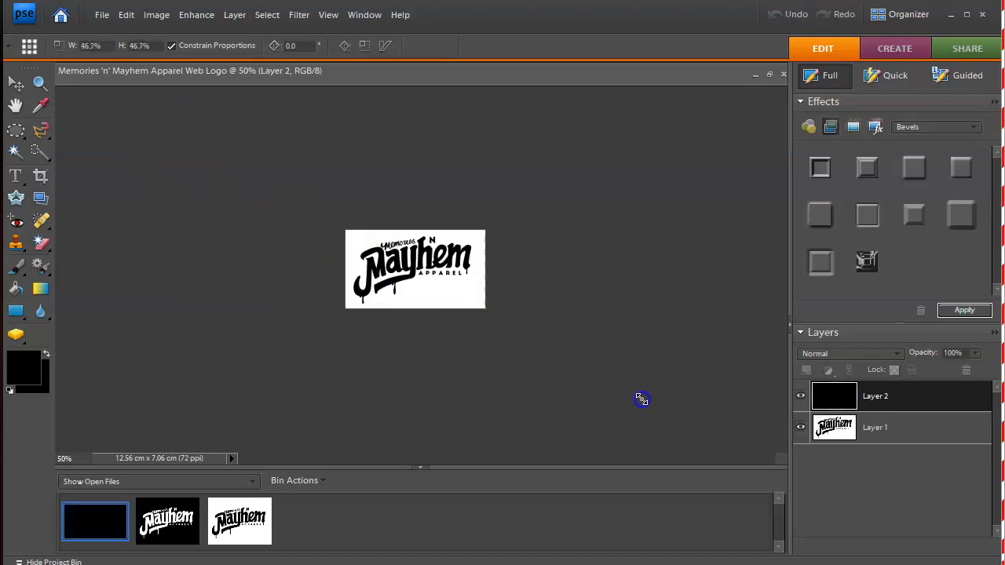
left_click(477, 298)
left_click_drag(348, 231, 214, 180)
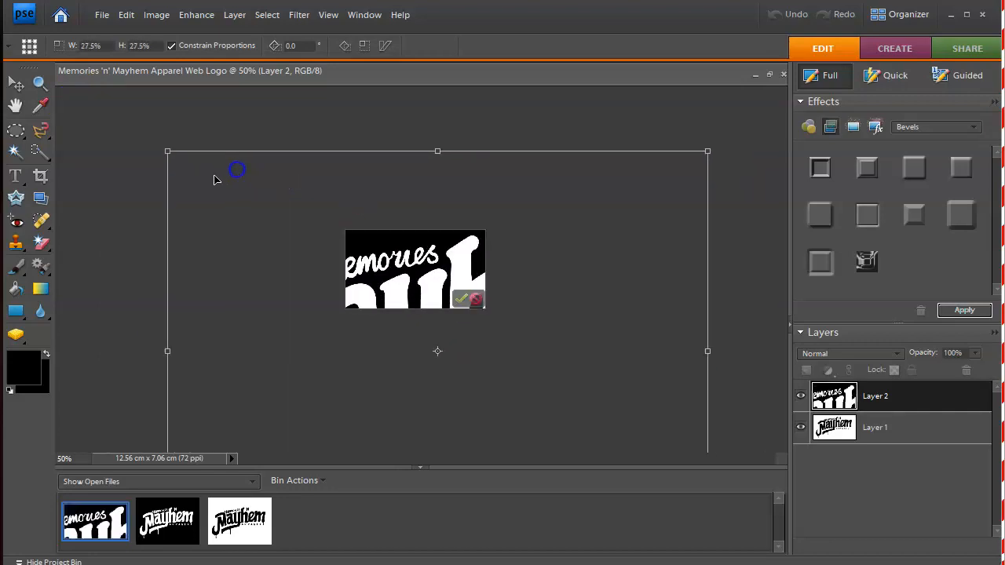
left_click_drag(169, 151, 579, 388)
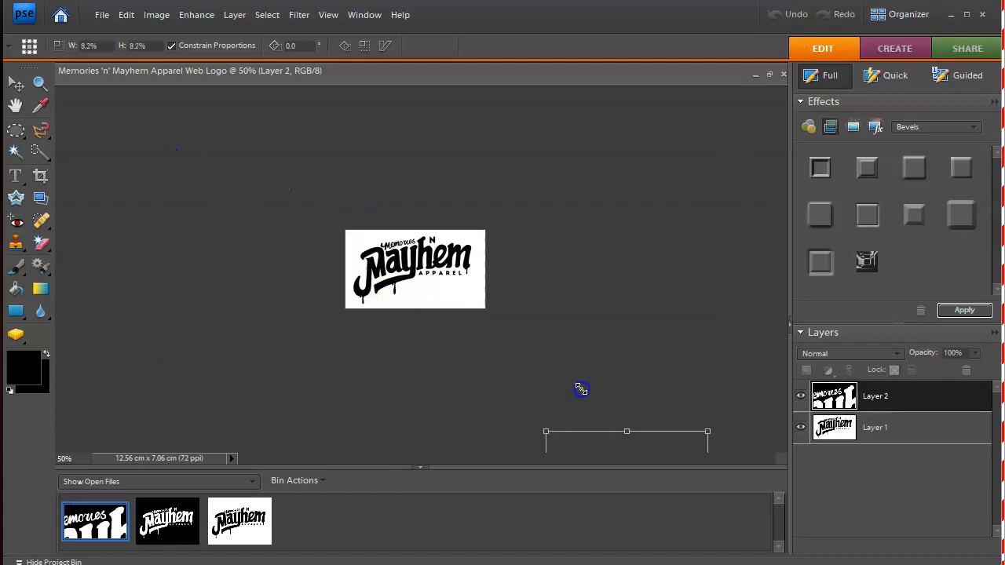
left_click_drag(588, 445, 375, 222)
left_click_drag(499, 329, 430, 269)
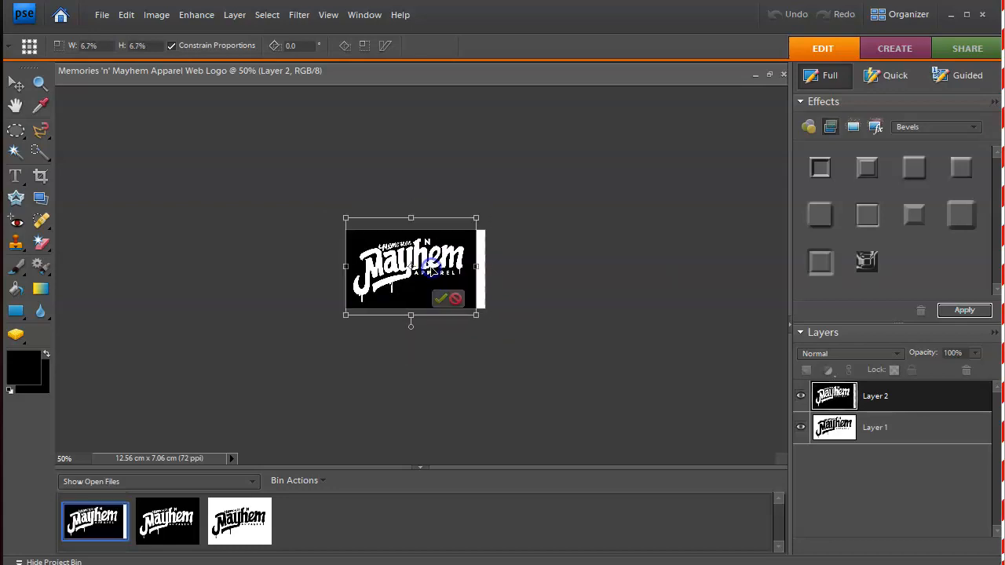
left_click(801, 429)
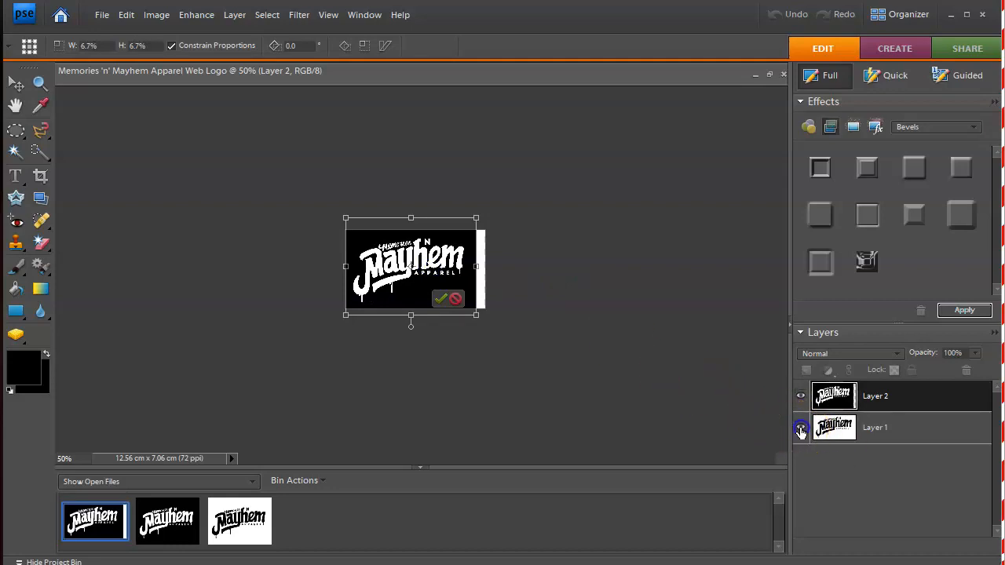
left_click(452, 305)
Step: Hide Layer 1 and proportionally resize the Layer 2 logo so it sits centred between narrow transparent strips on the canvas
left_click(801, 428)
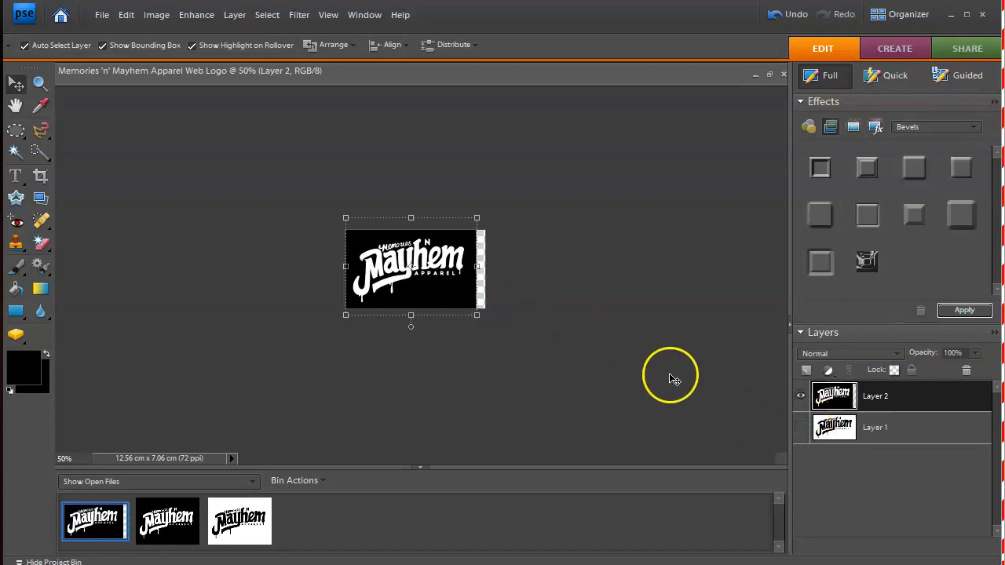
left_click_drag(477, 314, 482, 322)
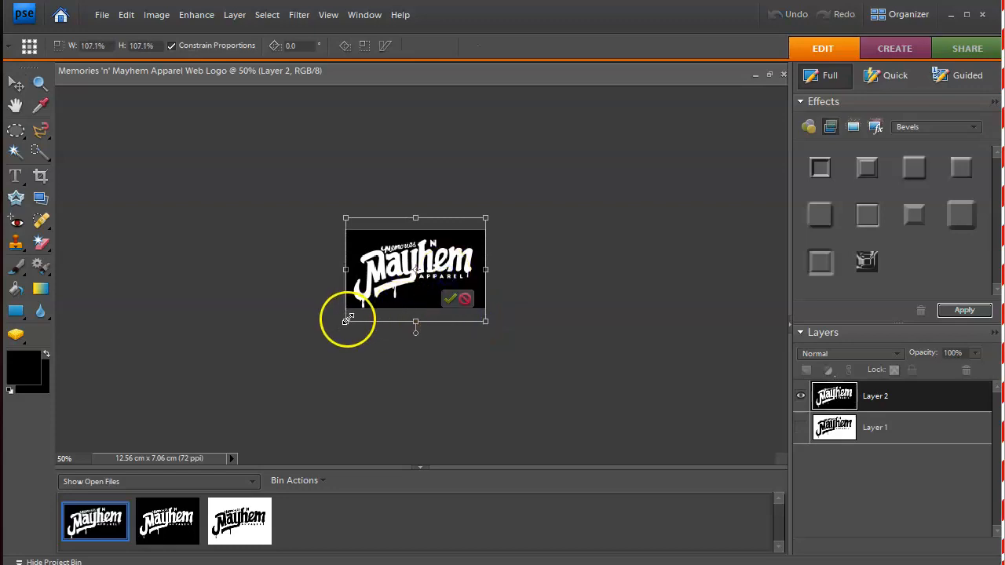
left_click_drag(347, 321, 384, 282)
left_click(442, 299)
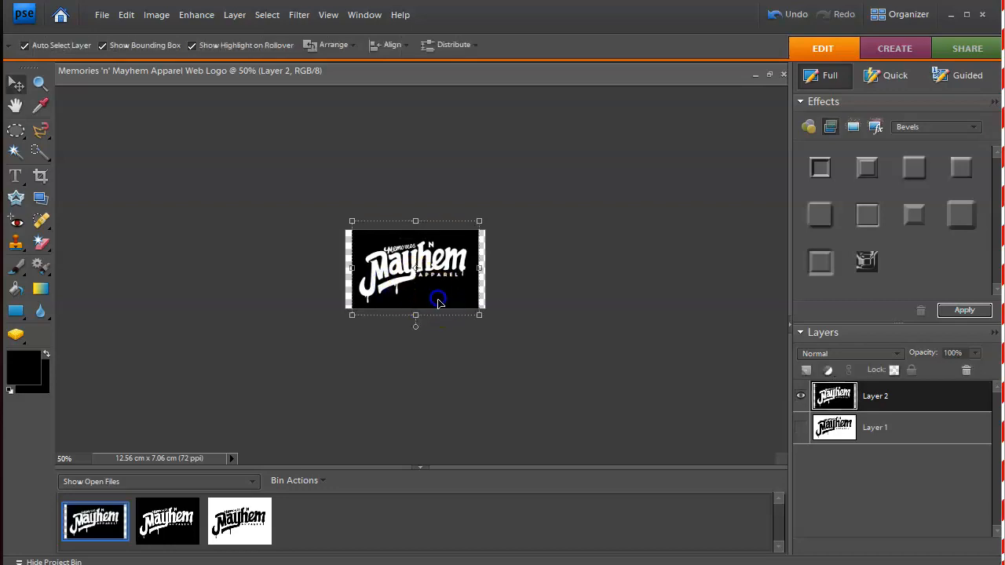
left_click(301, 301)
Step: Remove the black background and the black area enclosed by the e of Mayhem on Layer 2 with the Magic Eraser
left_click(41, 243)
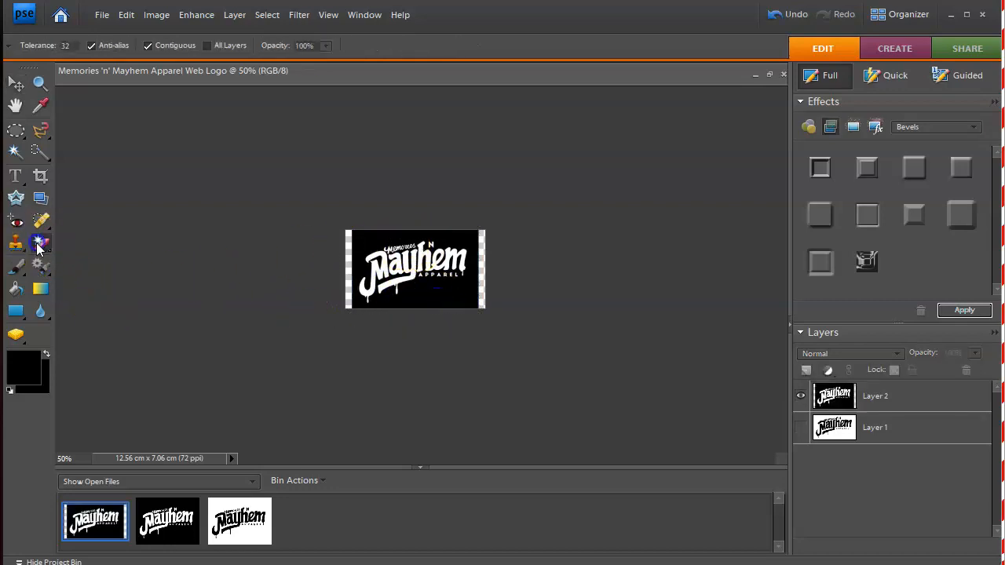
left_click(881, 402)
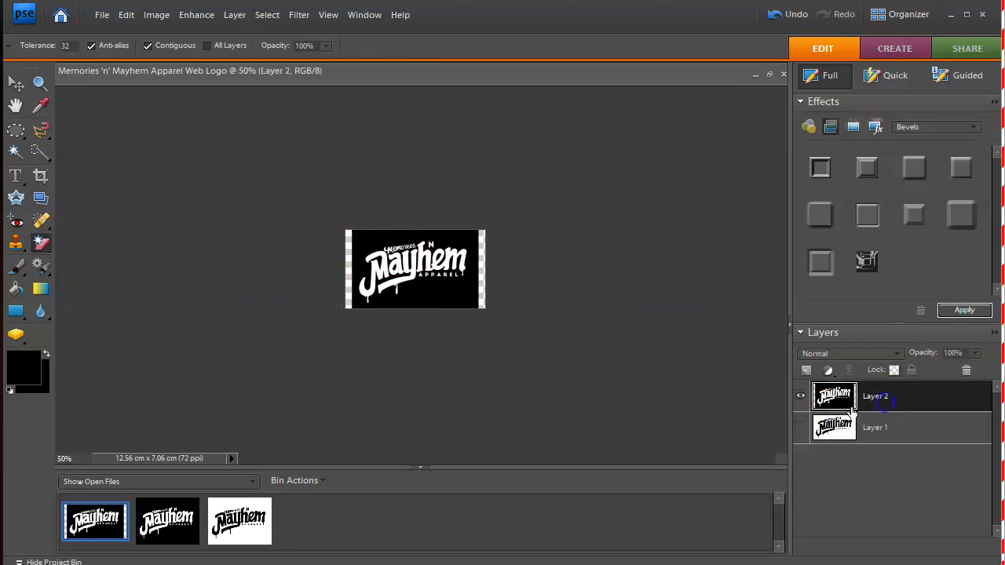
left_click(377, 244)
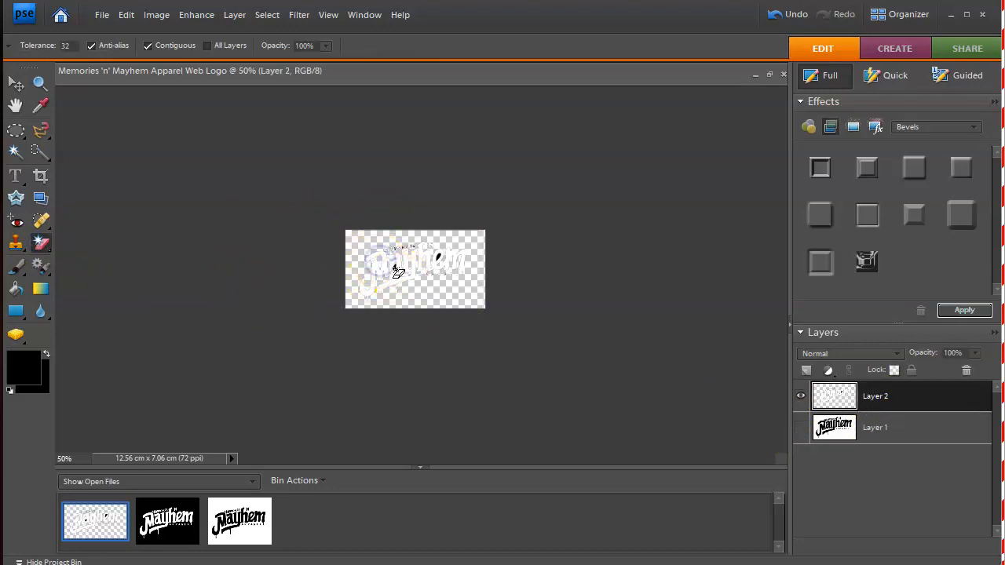
left_click(431, 272)
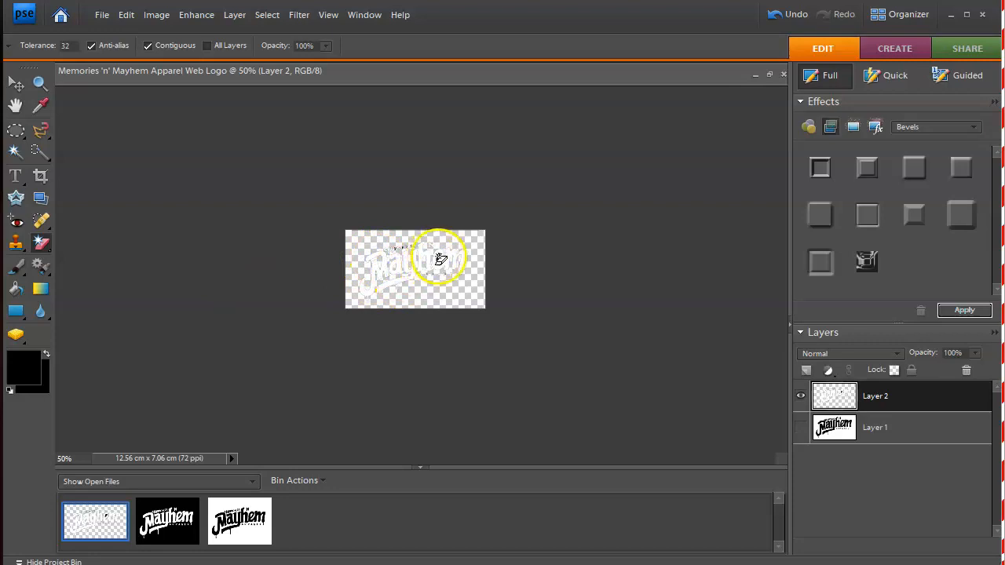
Step: Save the transparent white logo as a PNG copy named Memories 'n' Mayhem Apparel Web Logo white
left_click(103, 15)
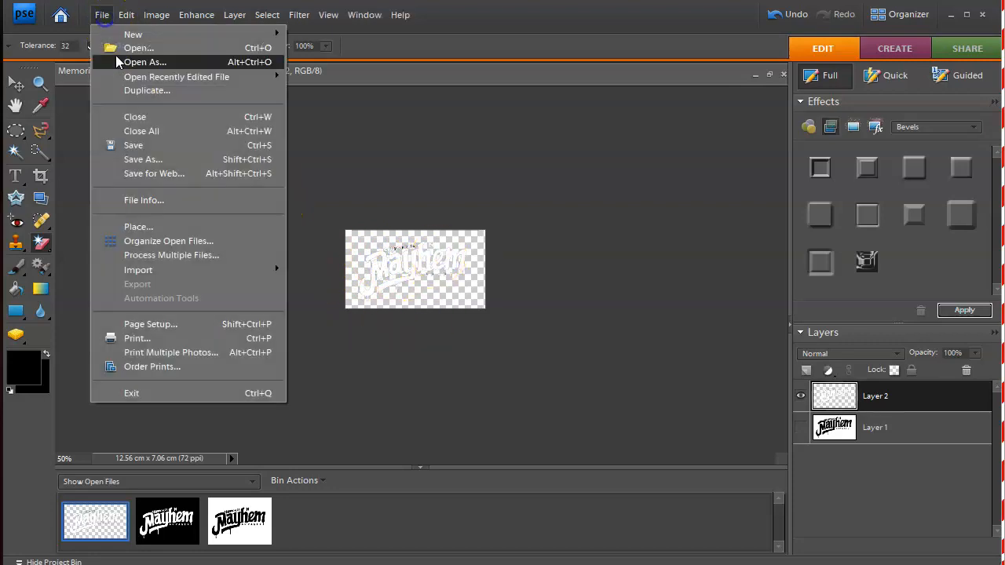
left_click(142, 160)
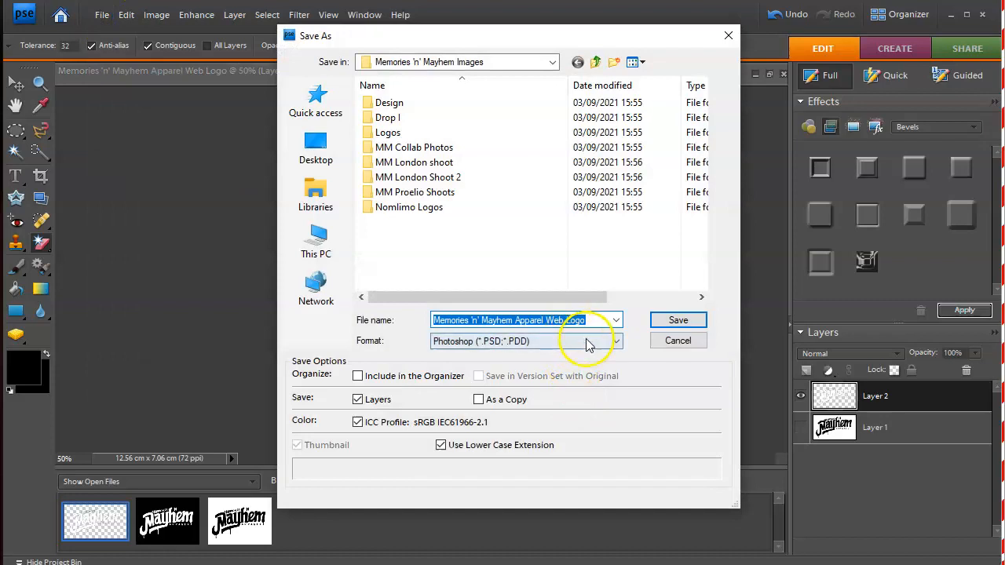
left_click(591, 320)
type("white")
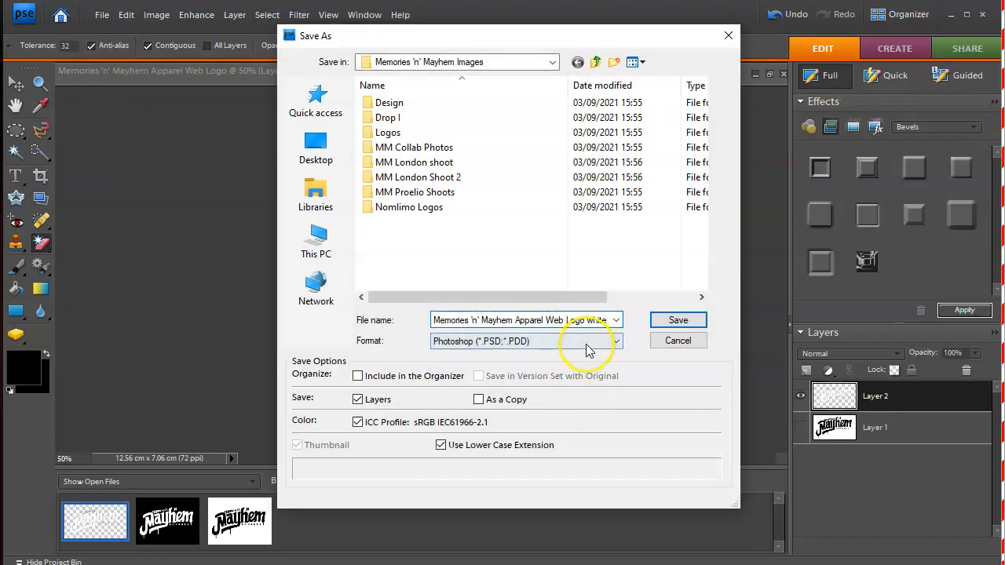
left_click(527, 341)
left_click(514, 478)
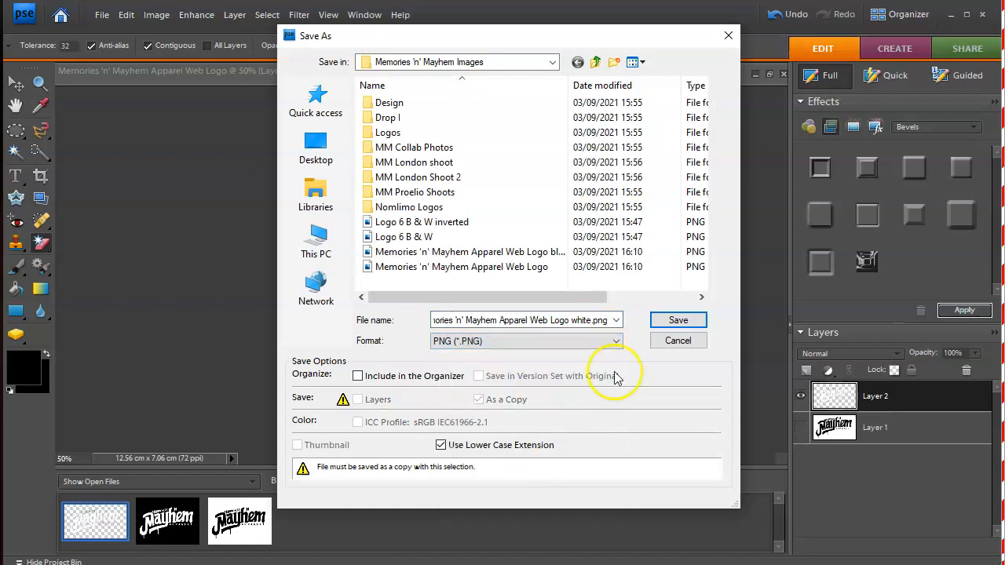
left_click(676, 321)
left_click(552, 279)
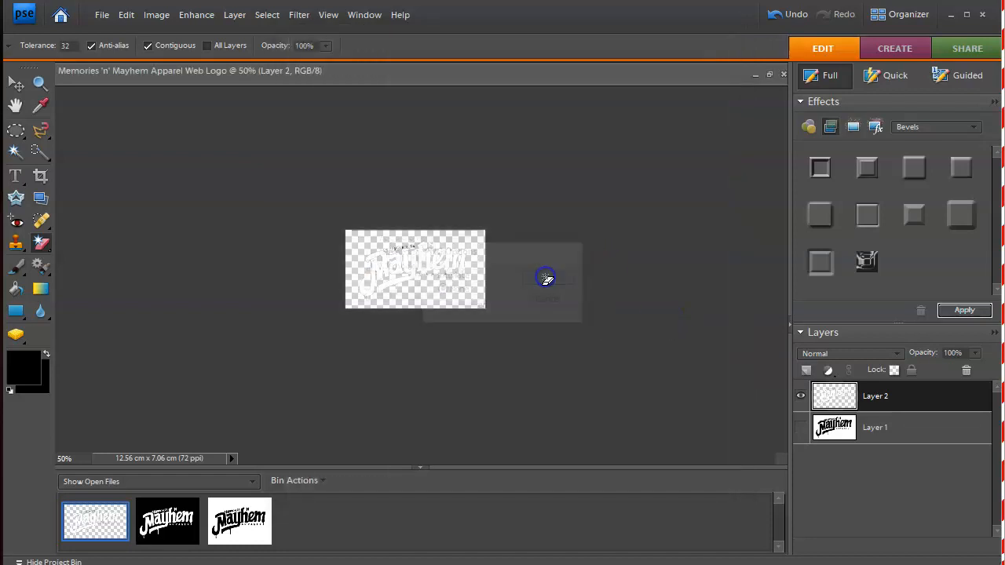
Step: Create a blank transparent document named Memories 'n' Mayhem Site Icon, 512 by 512 pixels at 72 pixels/inch
left_click(101, 16)
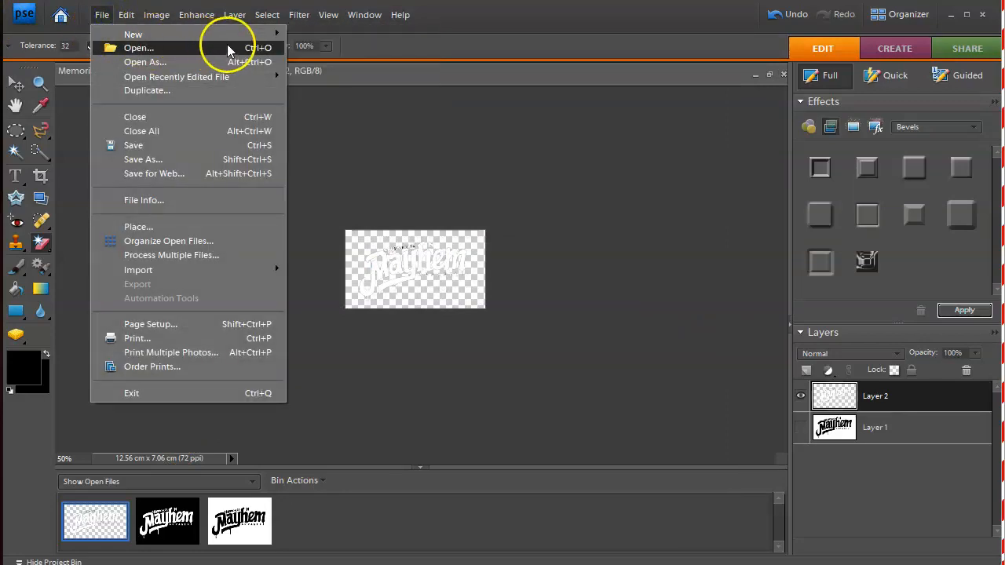
mouse_move(256, 35)
left_click(314, 34)
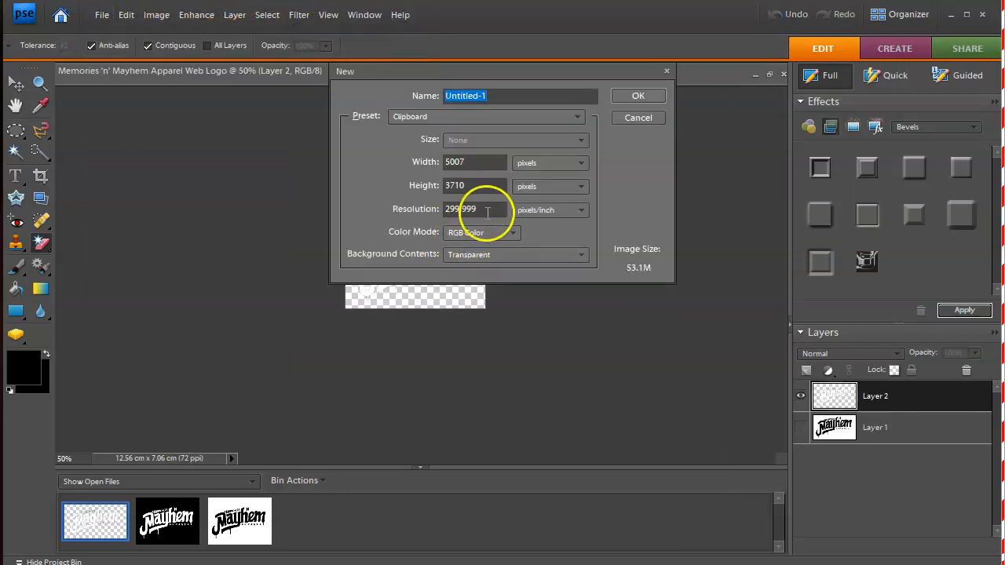
left_click(429, 161)
type("512")
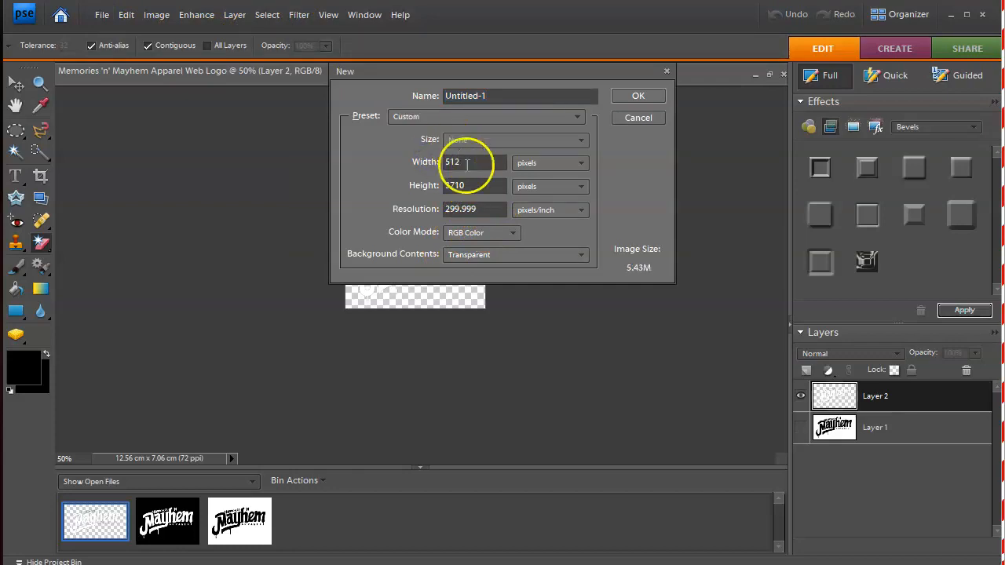
left_click(407, 185)
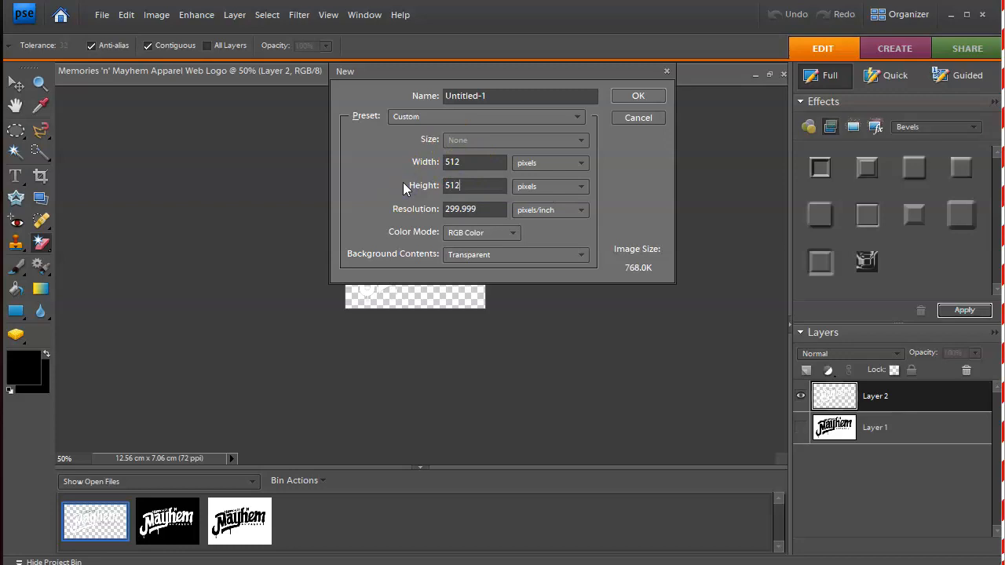
left_click(366, 198)
type("72")
left_click(440, 88)
type("Memories 'n' Mayhem")
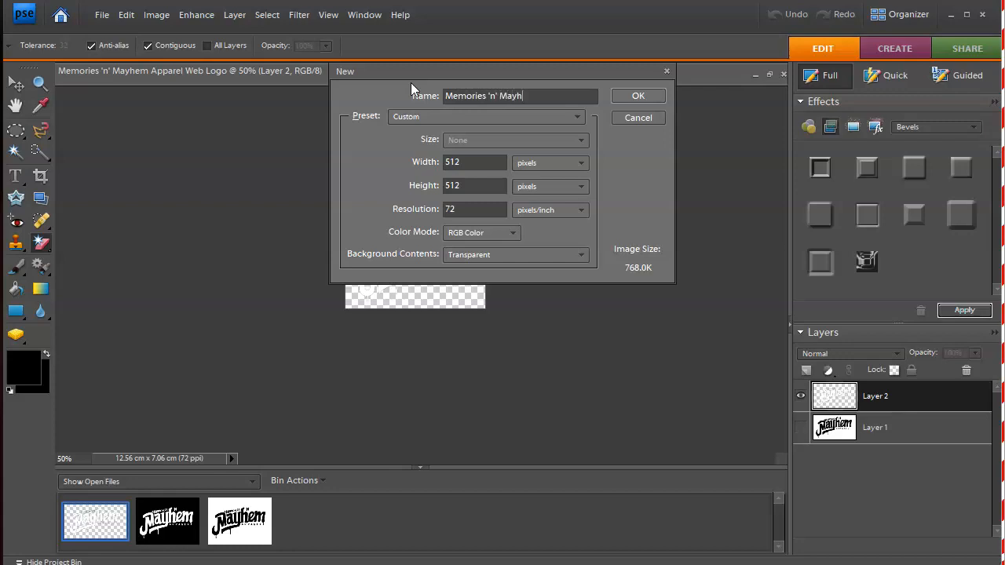
type(" Site Icon")
left_click(626, 94)
Step: Copy the entire image of the black-on-white logo file Logo 6 B & W.png
left_click(236, 521)
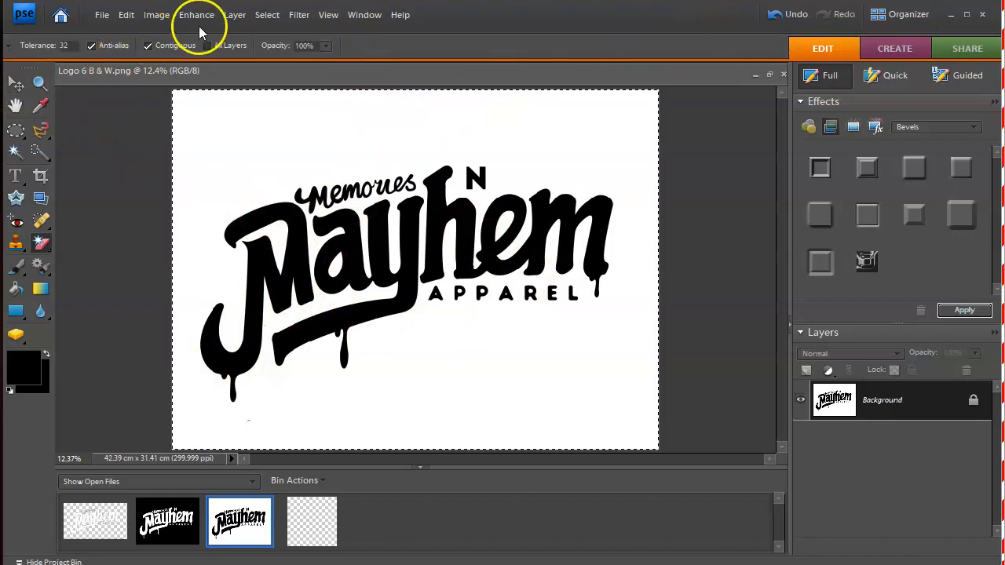
left_click(277, 22)
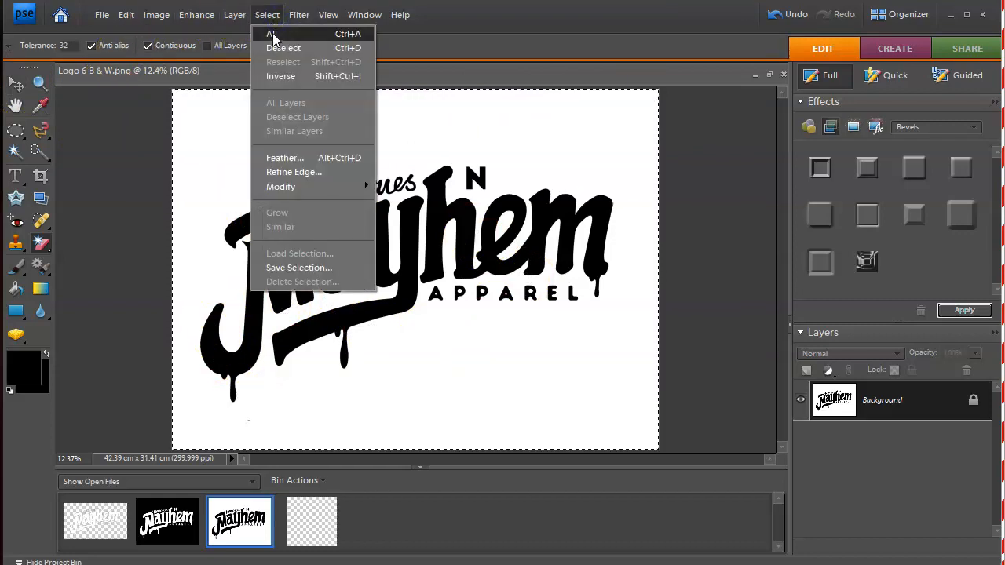
left_click(271, 33)
left_click(133, 16)
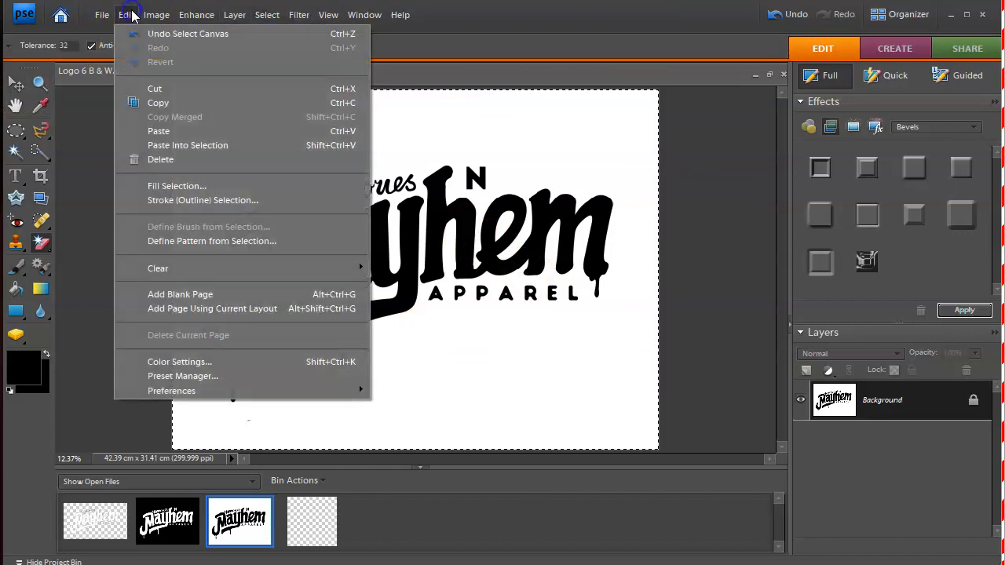
left_click(161, 107)
Step: Paste the copied logo into the blank Memories 'n' Mayhem Site Icon document
left_click(109, 538)
left_click(314, 522)
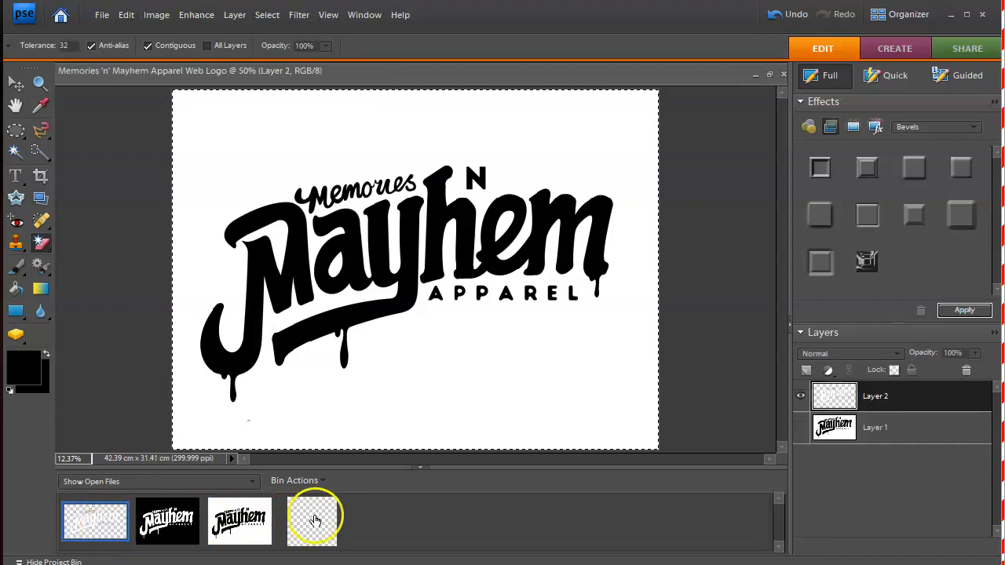
left_click(40, 83)
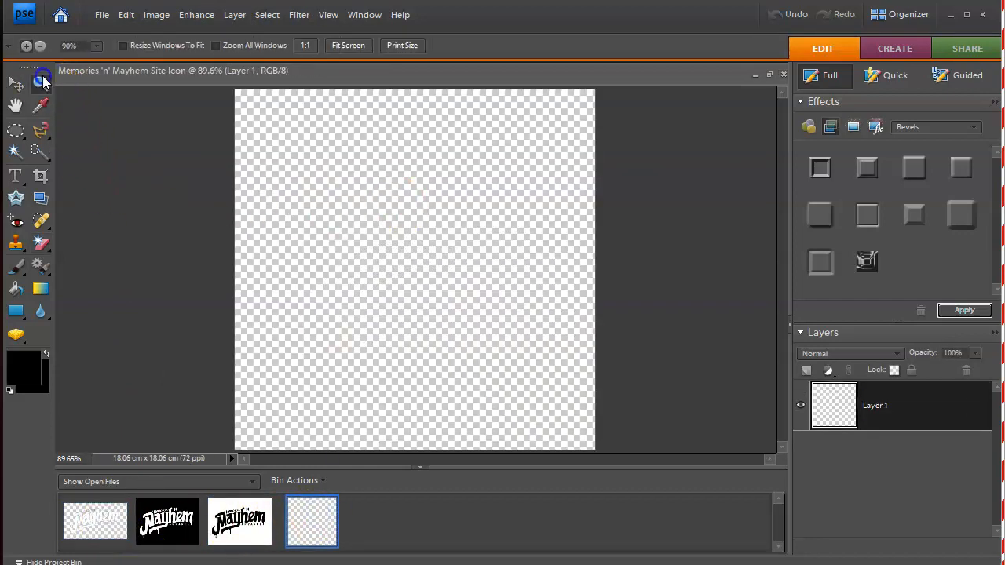
left_click(260, 283, "alt")
left_click(260, 284, "alt")
left_click(260, 284, "alt")
left_click(260, 284, "alt")
left_click(106, 14)
mouse_move(126, 16)
left_click(158, 132)
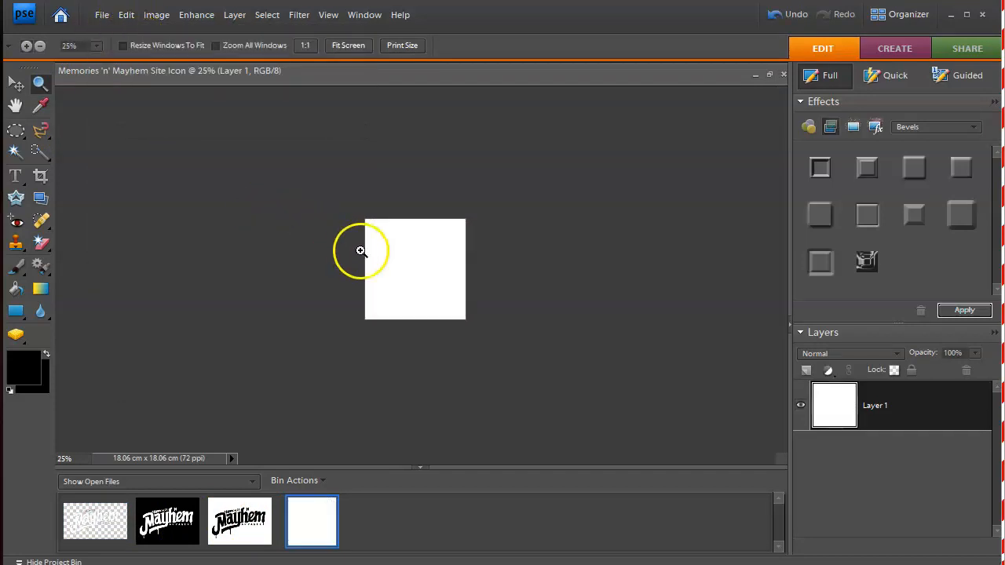
Step: Scale the pasted logo proportionally to about 22.3% and position it so the M of Mayhem lies within the canvas
left_click(16, 83)
left_click_drag(363, 219, 471, 352)
left_click_drag(527, 377, 432, 225)
left_click_drag(510, 301, 618, 375)
left_click_drag(480, 285, 446, 249)
left_click_drag(365, 165, 392, 188)
left_click_drag(443, 253, 421, 241)
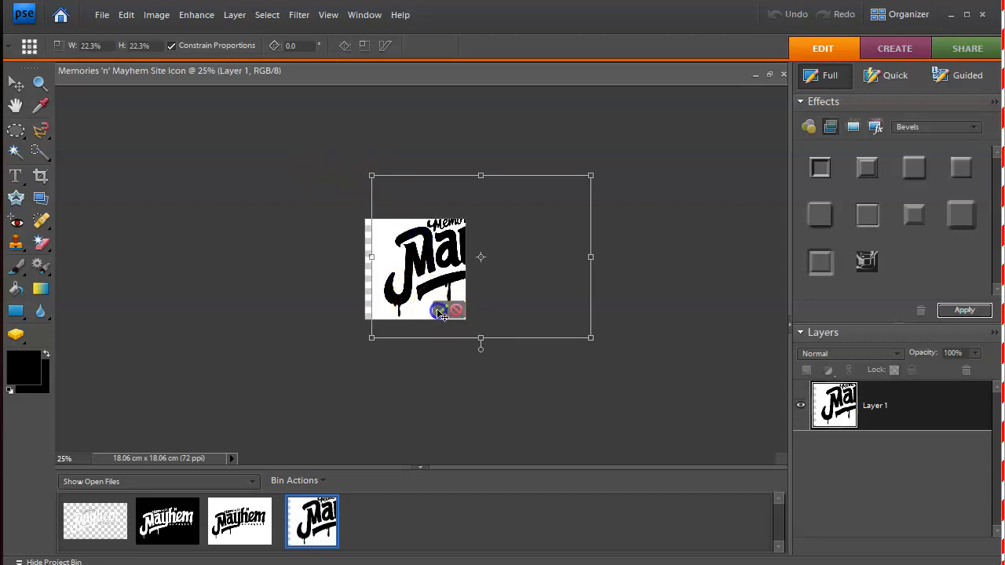
left_click(442, 308)
left_click(312, 310)
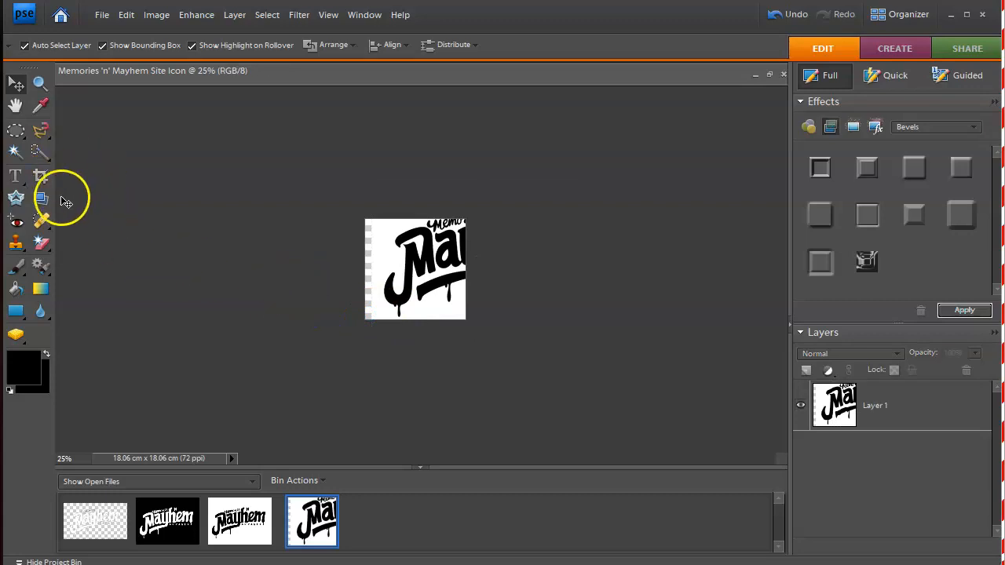
Step: Remove the white background and the lettering directly after the M on Layer 1 with the Magic Eraser
left_click(45, 241)
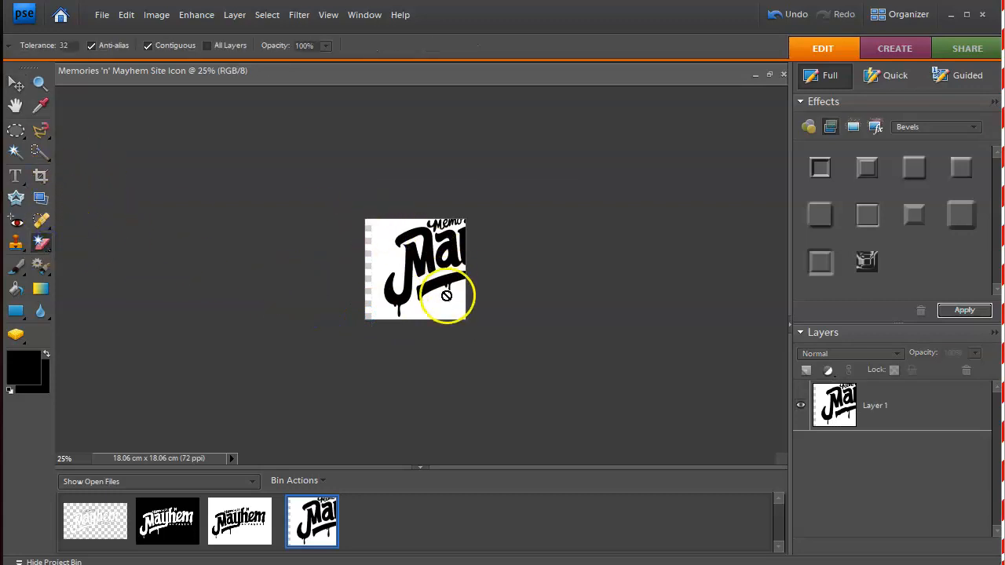
left_click(909, 398)
left_click(464, 310)
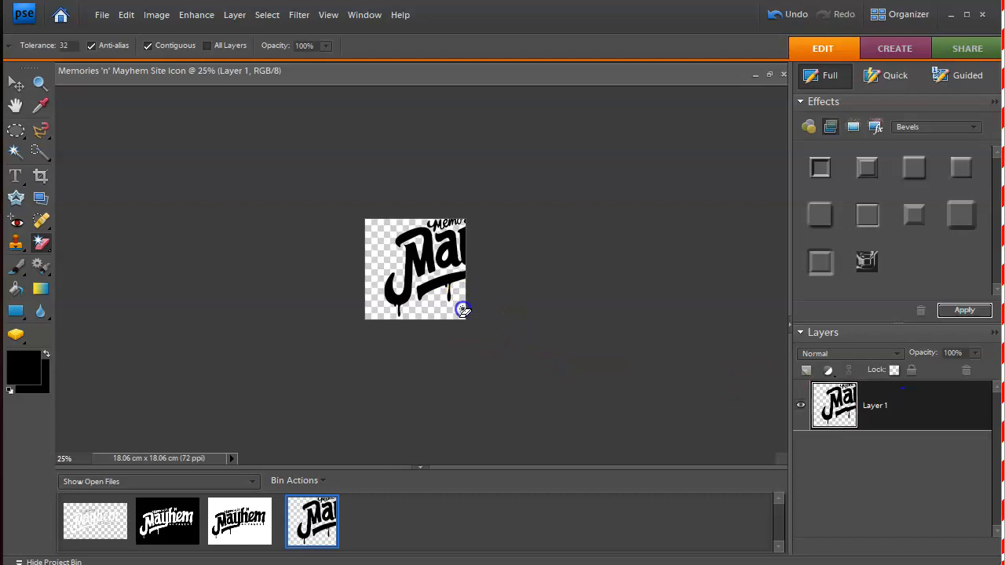
left_click(455, 246)
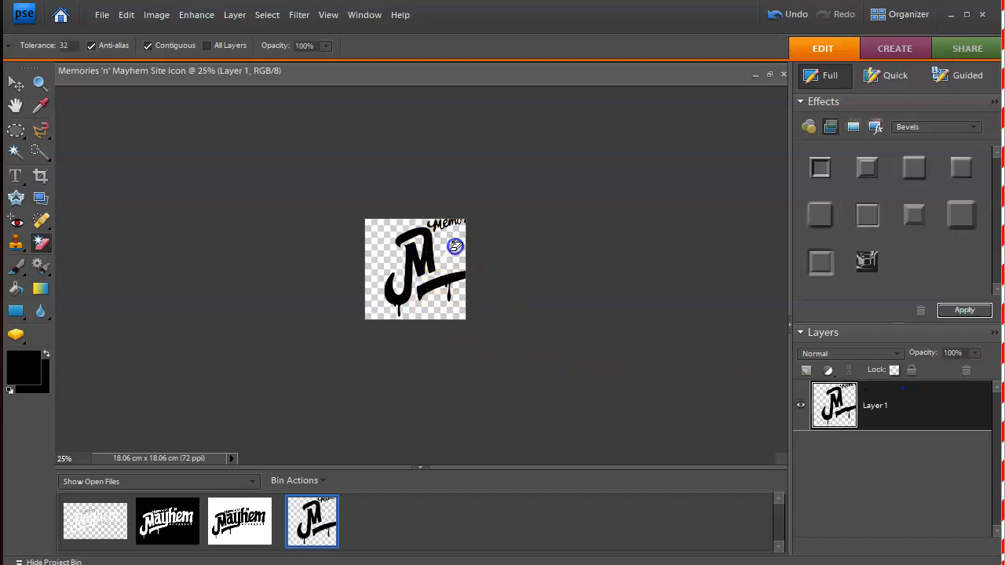
Step: Erase the Memories lettering and the dripping underline around the M with a 69 px Eraser brush
left_click(40, 243)
left_click(112, 247)
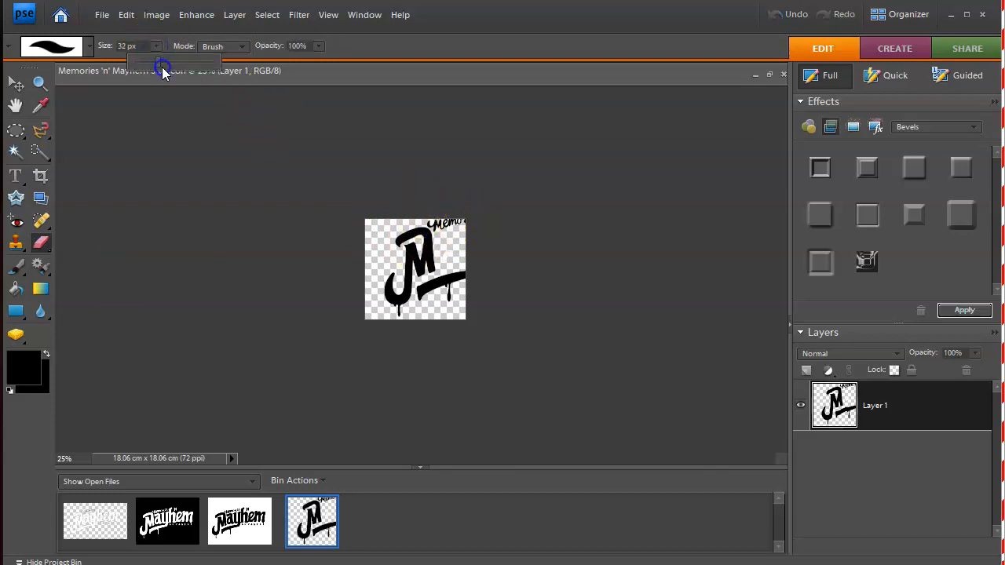
left_click(40, 83)
left_click(307, 224)
left_click(297, 222)
left_click(18, 84)
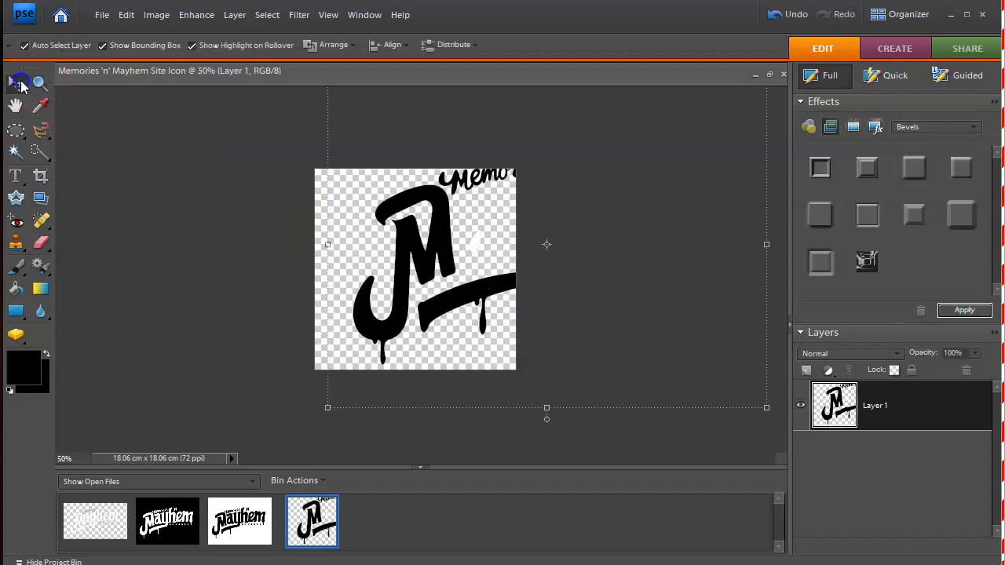
left_click(41, 243)
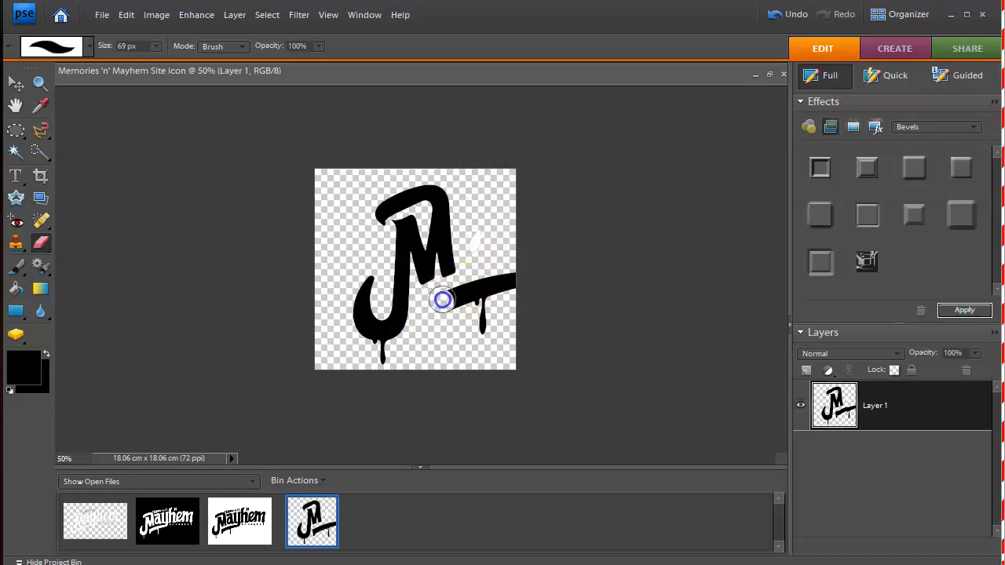
left_click_drag(442, 299, 512, 285)
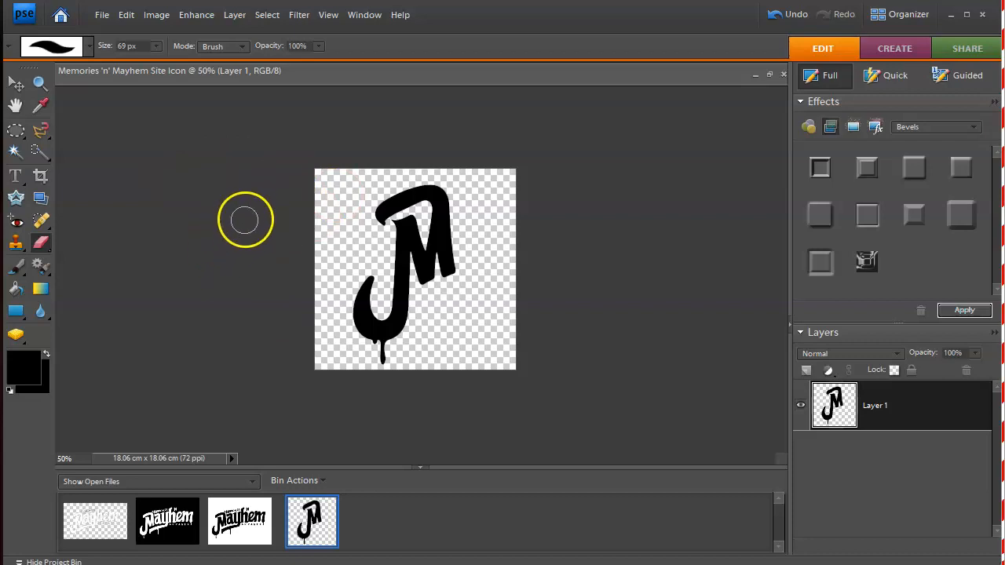
Step: Enlarge the M proportionally to about 172.8%, centred on the canvas, and erase the leftover tip of its hook
left_click(16, 85)
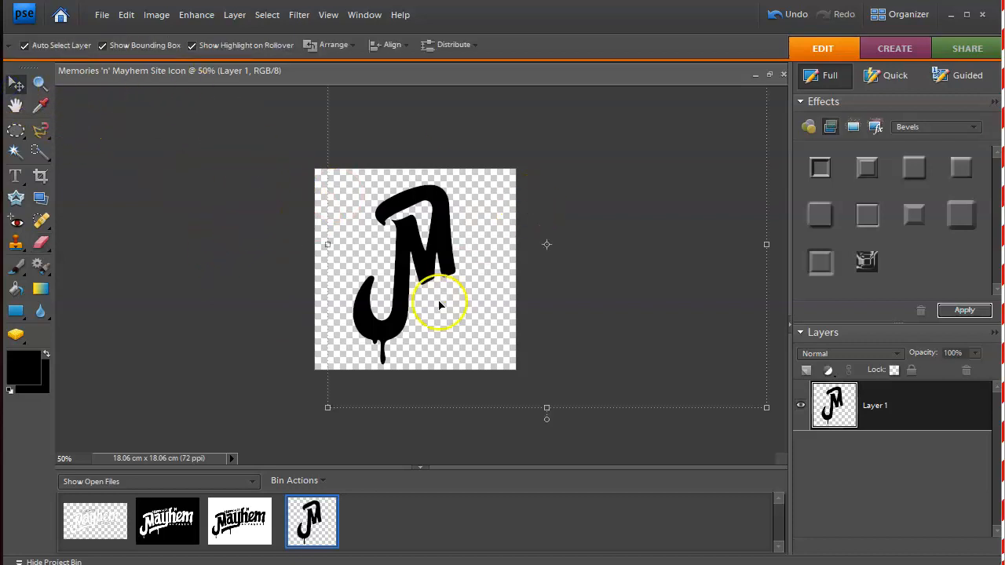
left_click(326, 407)
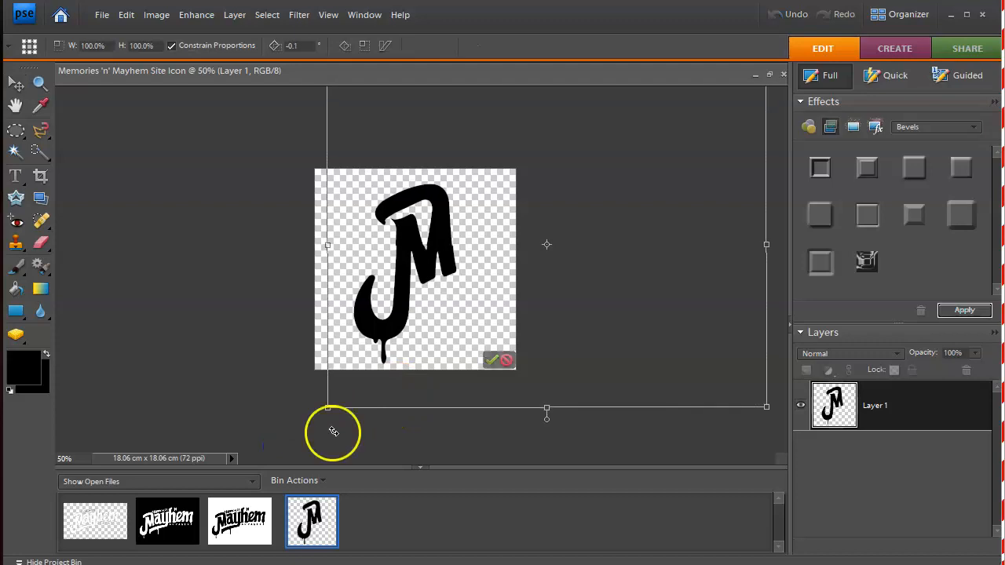
left_click(506, 360)
left_click_drag(325, 407, 187, 509)
left_click_drag(452, 329, 576, 298)
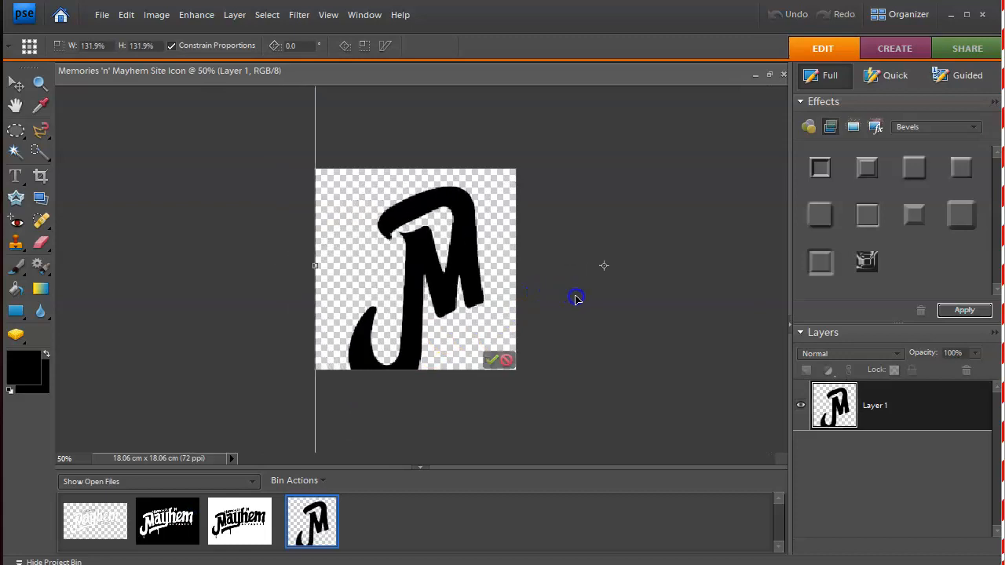
left_click_drag(425, 302, 434, 249)
left_click_drag(327, 430, 144, 564)
left_click_drag(378, 292, 493, 288)
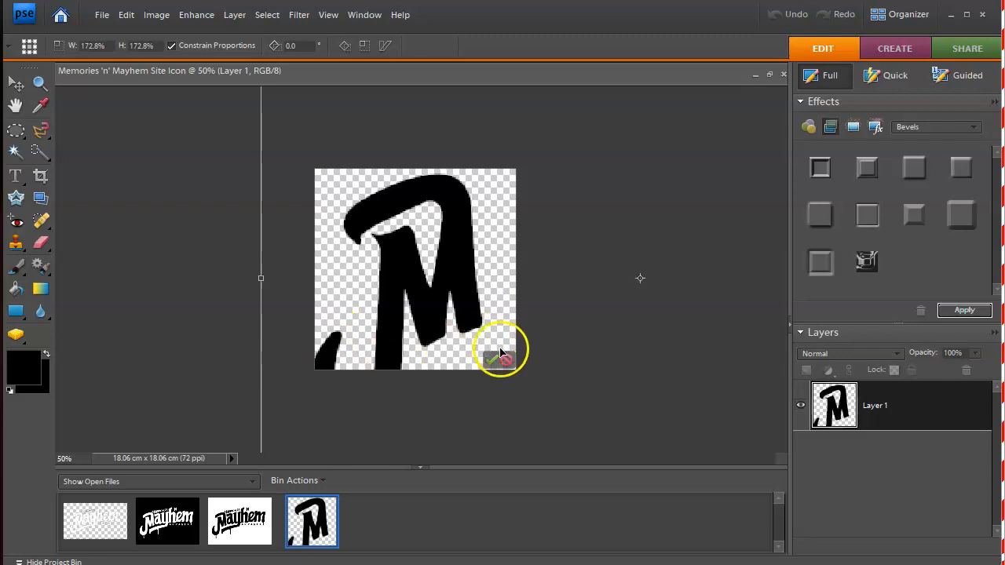
left_click(492, 359)
left_click(41, 242)
left_click(335, 339)
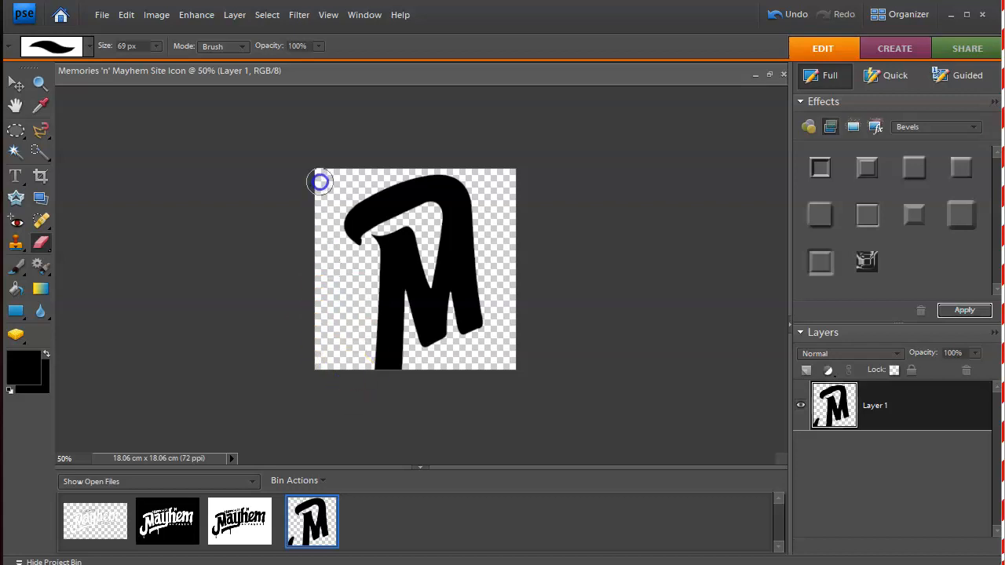
Step: Save the icon as a PNG copy named Memories 'n' Mayhem Site Icon in the Memories 'n' Mayhem Images folder
left_click(102, 15)
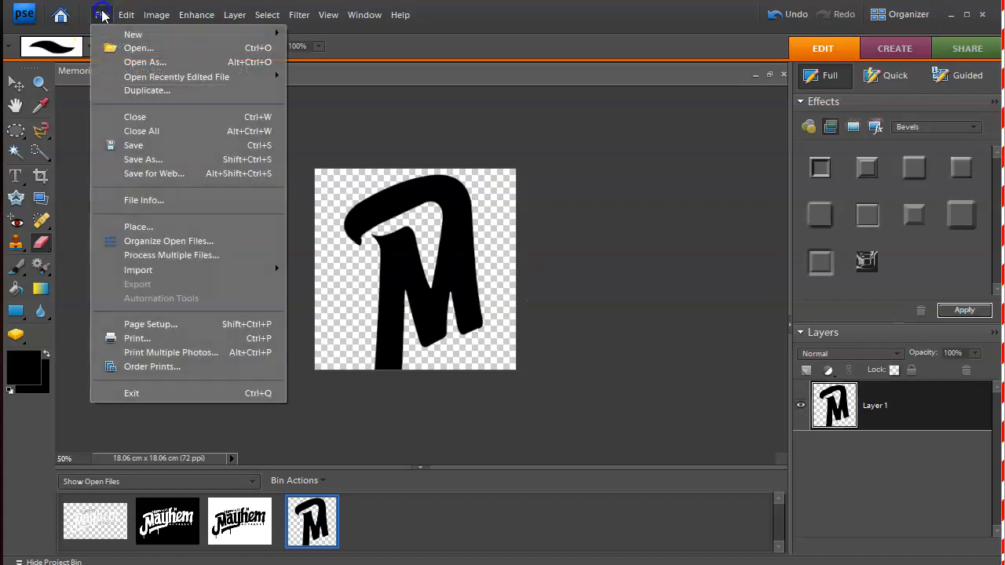
left_click(130, 146)
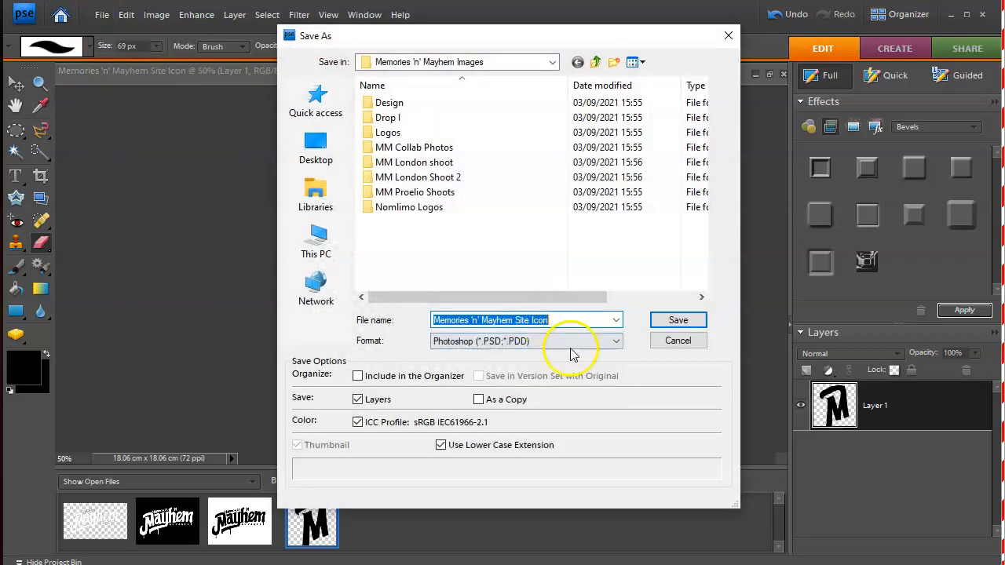
left_click(563, 342)
left_click(503, 477)
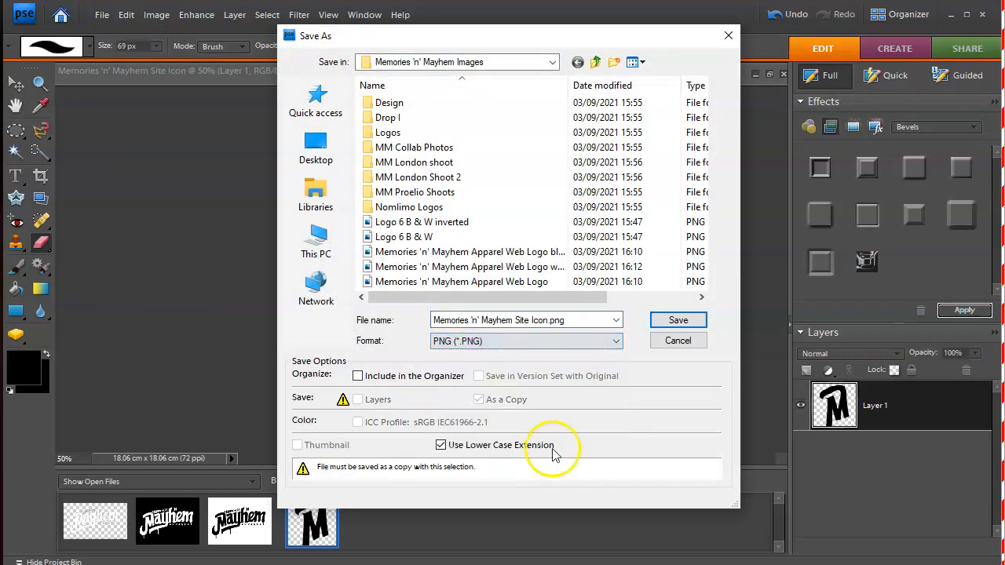
left_click(677, 321)
left_click(556, 278)
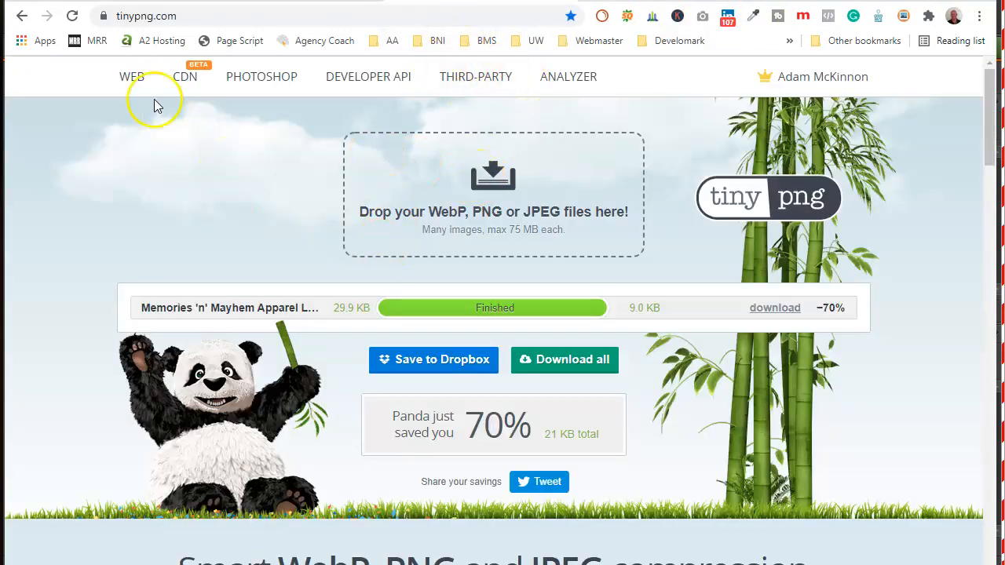
Step: Reload TinyPNG and browse for upload files in the Memories 'n' Mayhem Images folder under Documents, A1 - Websites
left_click(71, 15)
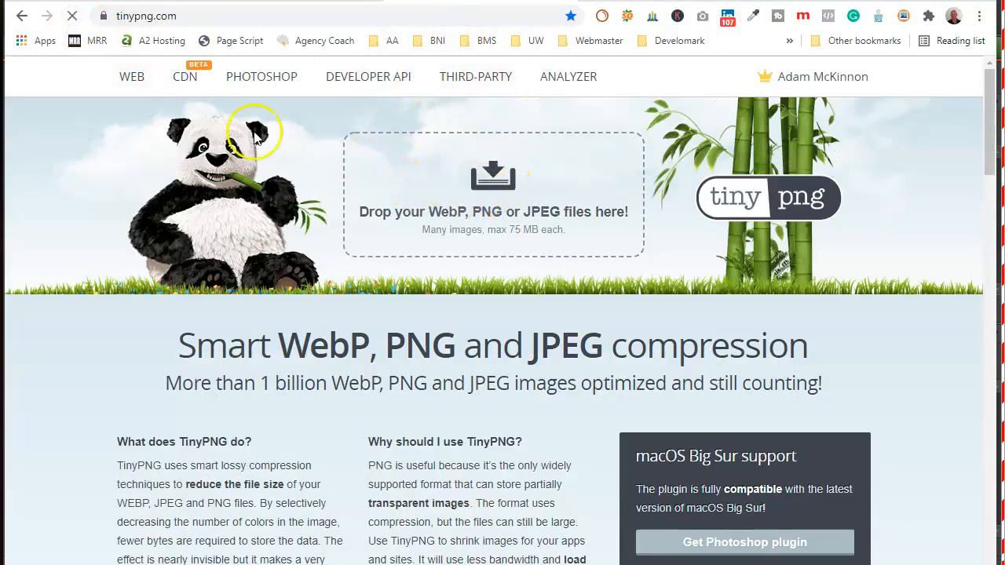
left_click(489, 181)
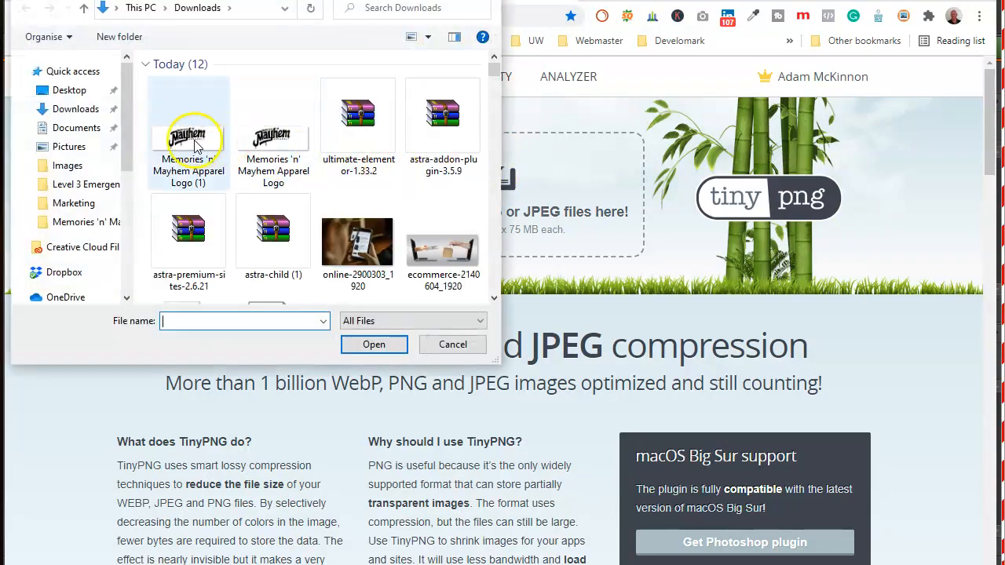
left_click(198, 137)
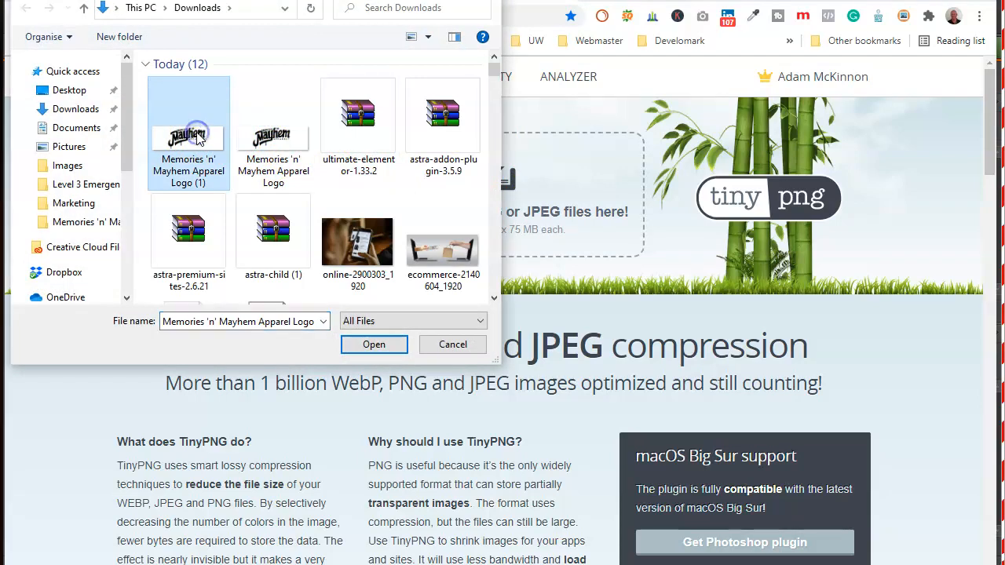
left_click(76, 130)
double_click(262, 100)
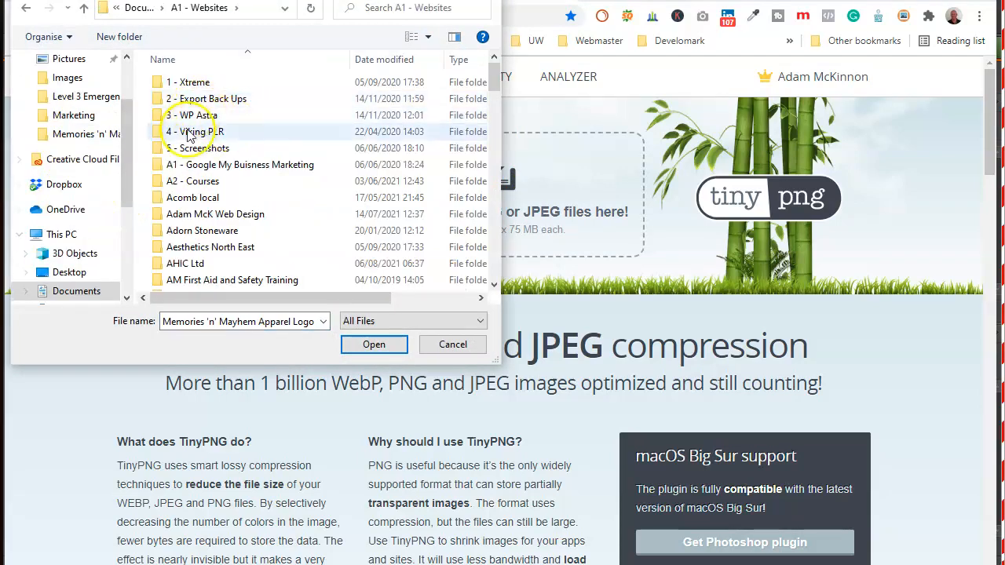
scroll(189, 135, "down", 10)
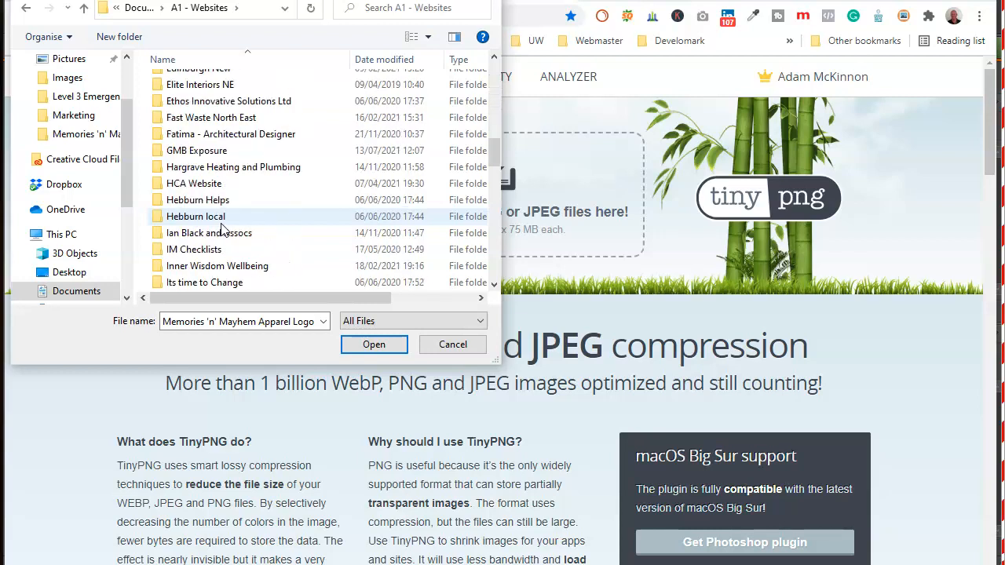
scroll(220, 232, "down", 5)
double_click(219, 227)
left_click(199, 89)
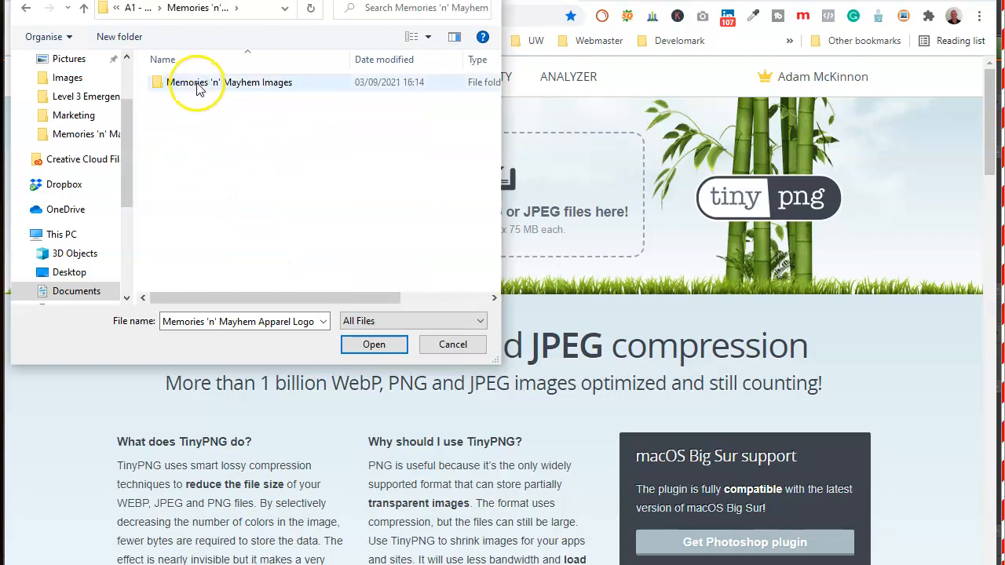
double_click(198, 89)
scroll(269, 207, "down", 2)
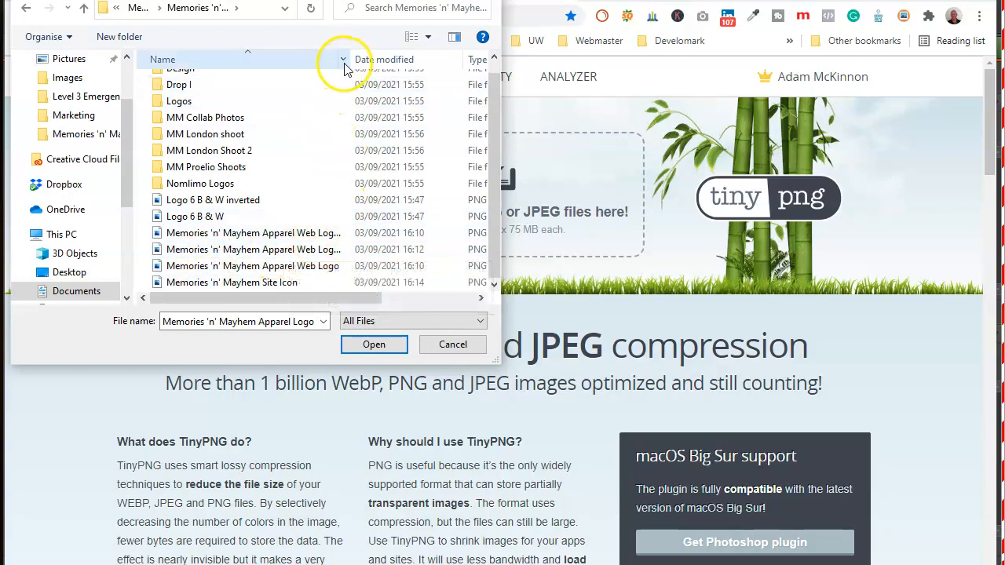
Step: Upload the black, white and plain Memories 'n' Mayhem Apparel Web Logo files and the Site Icon for compression
left_click_drag(349, 62, 424, 62)
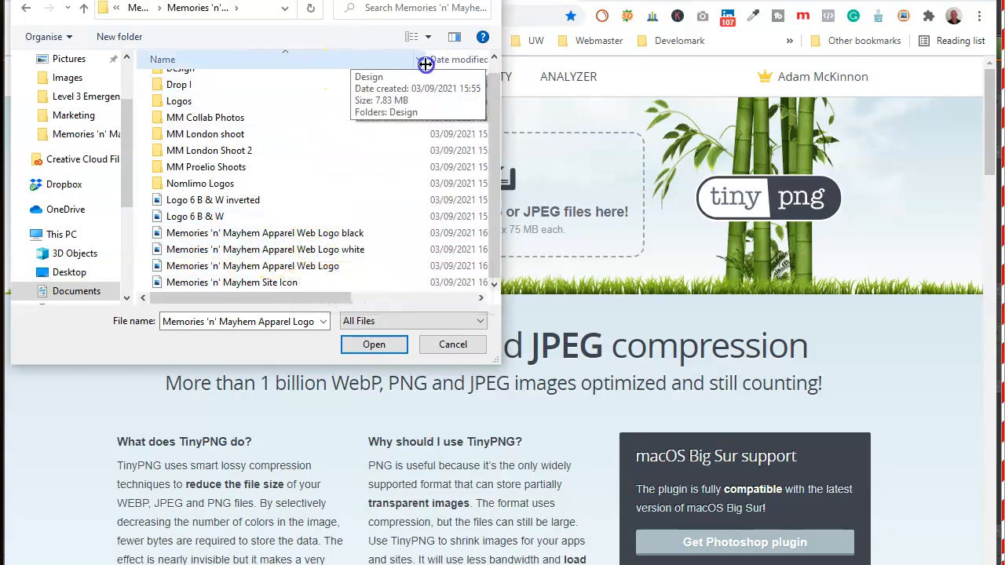
left_click(351, 234)
left_click(357, 250, "ctrl")
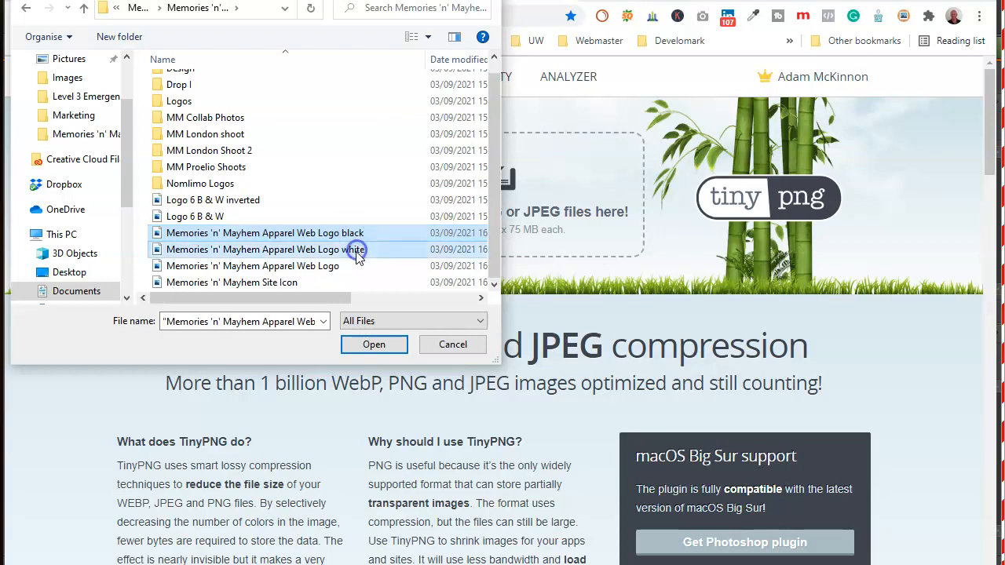
left_click(334, 266, "ctrl")
left_click(323, 285, "ctrl")
left_click(374, 344)
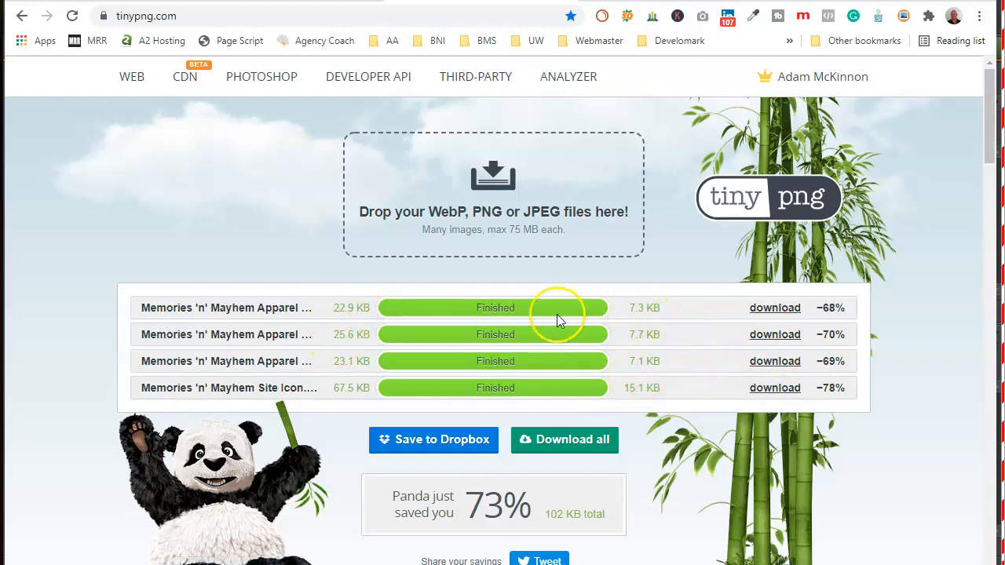
Step: Download each of the four compressed Memories 'n' Mayhem images individually
left_click(763, 309)
left_click(763, 335)
left_click(758, 363)
left_click(761, 388)
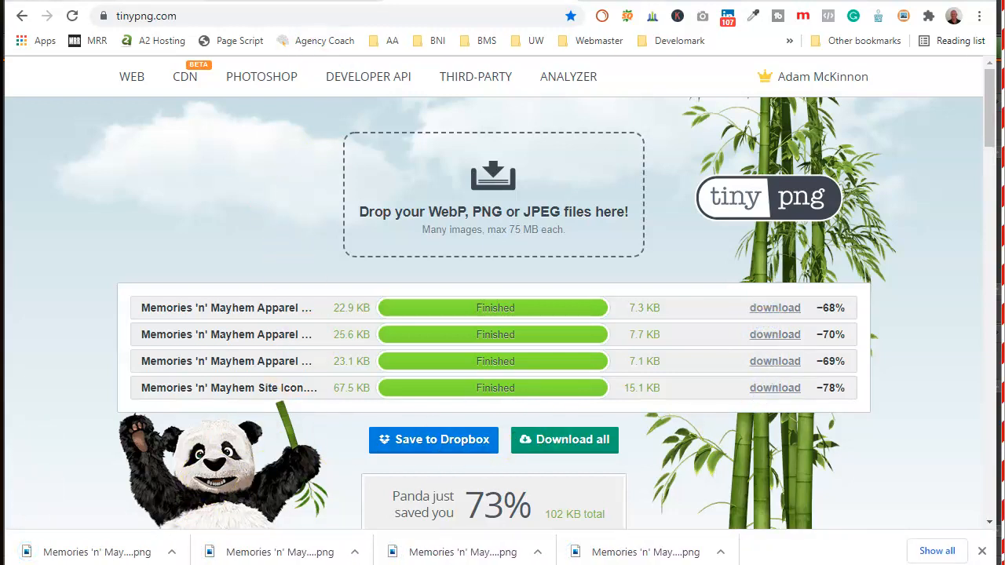
Step: Return to the WordPress Astra Options page and switch the theme to the old header/footer
key("ctrl+shift+Tab")
scroll(189, 281, "up", 1)
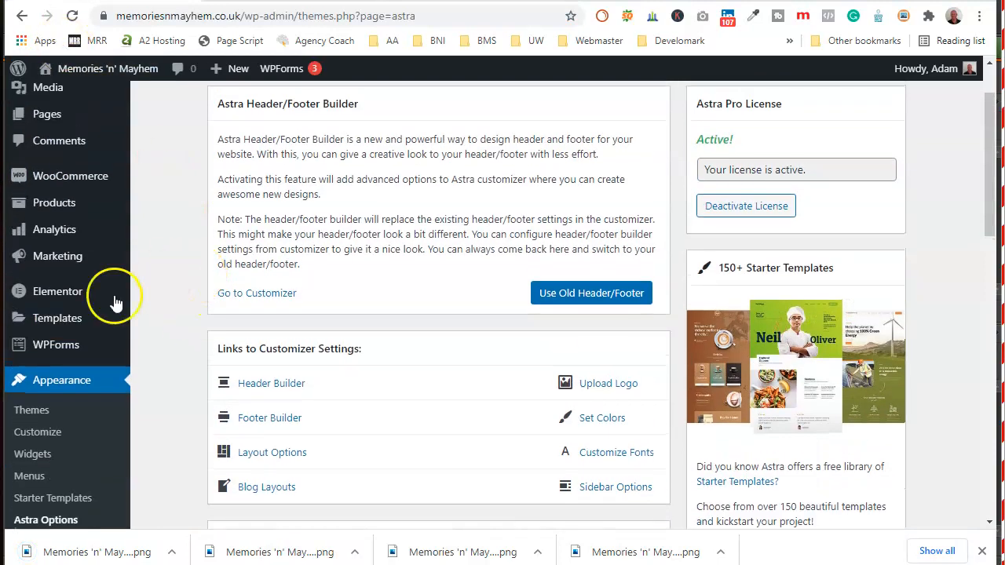
scroll(280, 368, "down", 1)
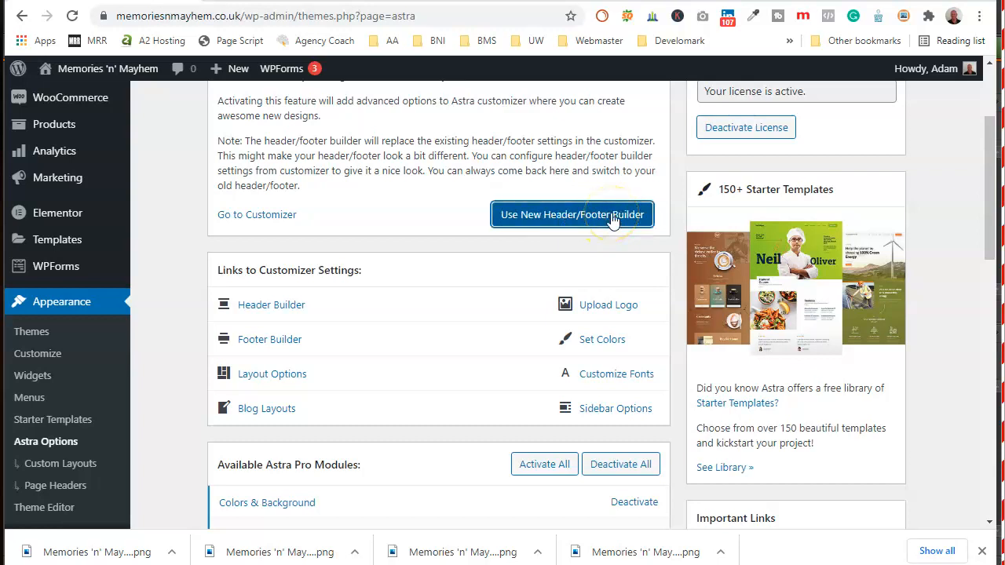
Step: Open the header's Site Identity settings in the WordPress Customizer
left_click(299, 306)
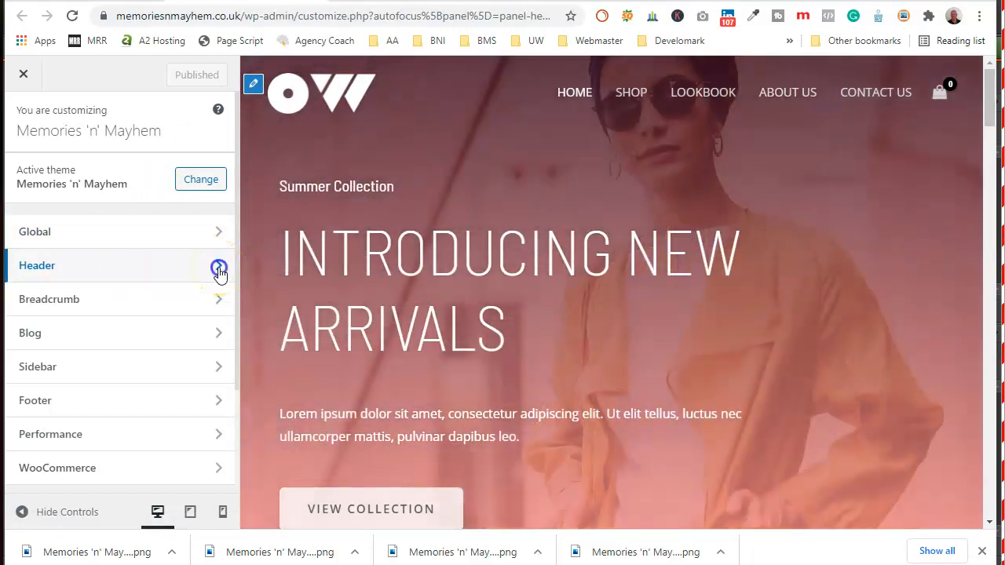
left_click(219, 271)
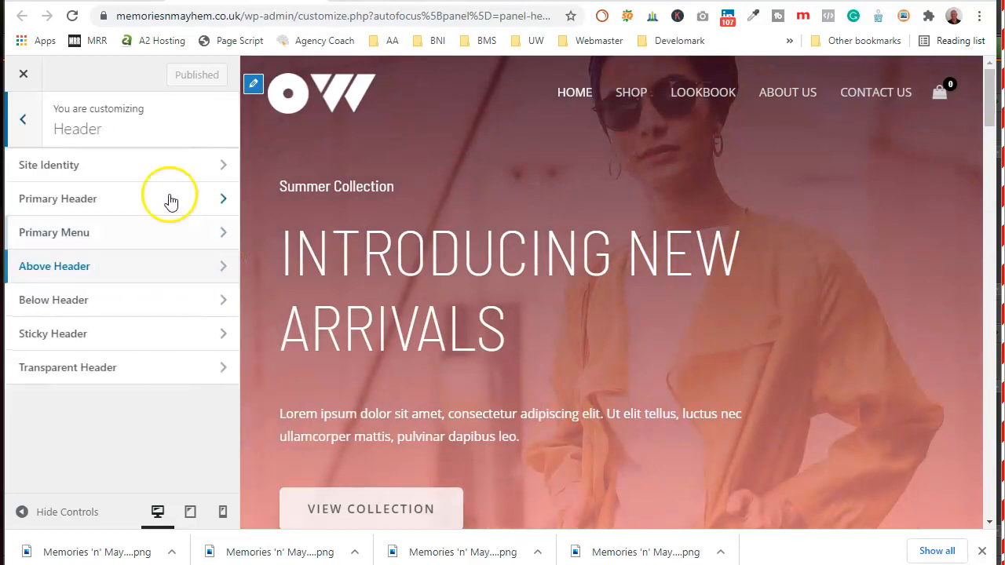
left_click(220, 165)
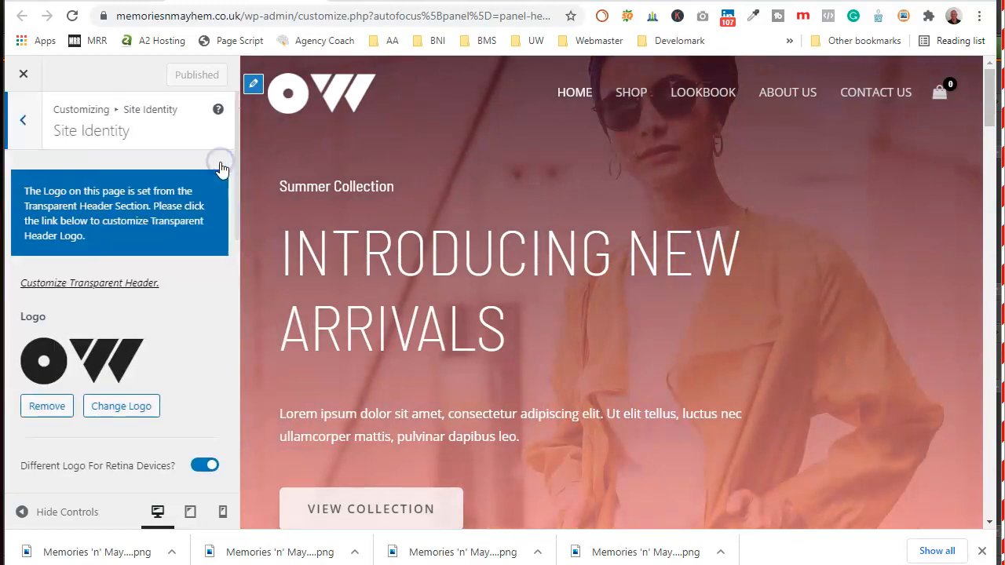
Step: Remove the existing OW logo and its retina version from Site Identity
scroll(159, 309, "down", 1)
left_click(47, 329)
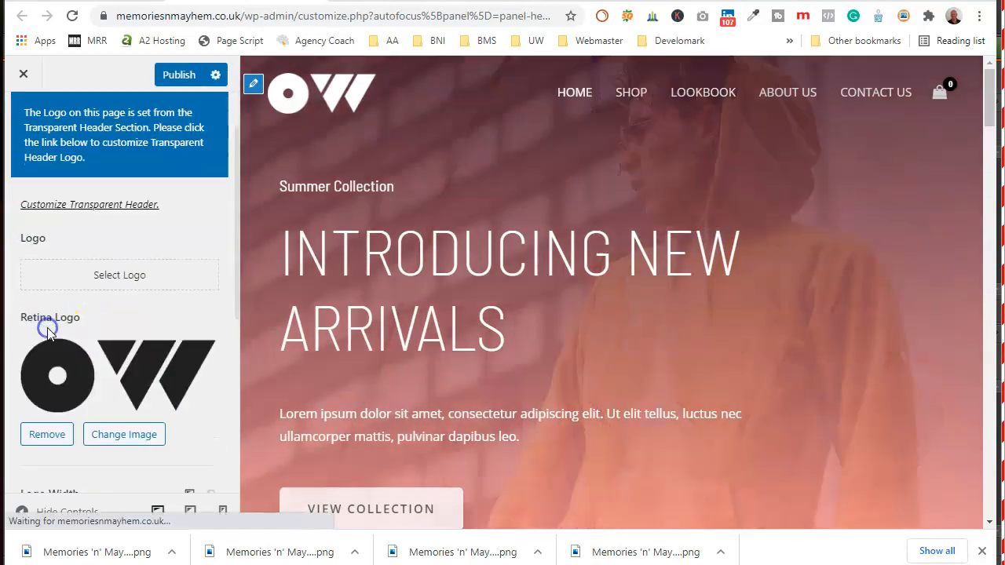
scroll(75, 336, "down", 1)
left_click(48, 355)
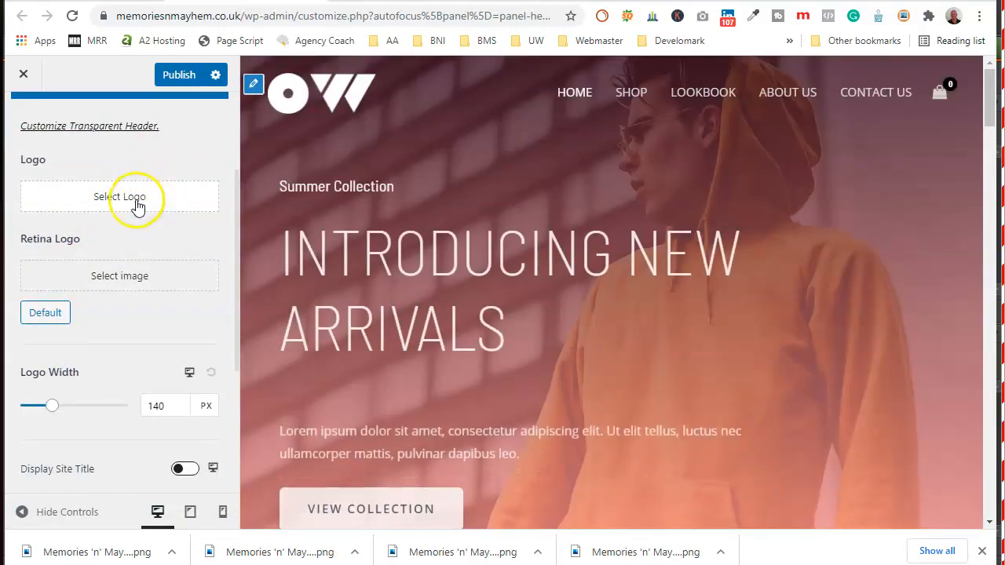
Step: Upload Memories 'n' Mayhem Apparel Web Logo black from the Downloads folder as the new site logo
left_click(138, 203)
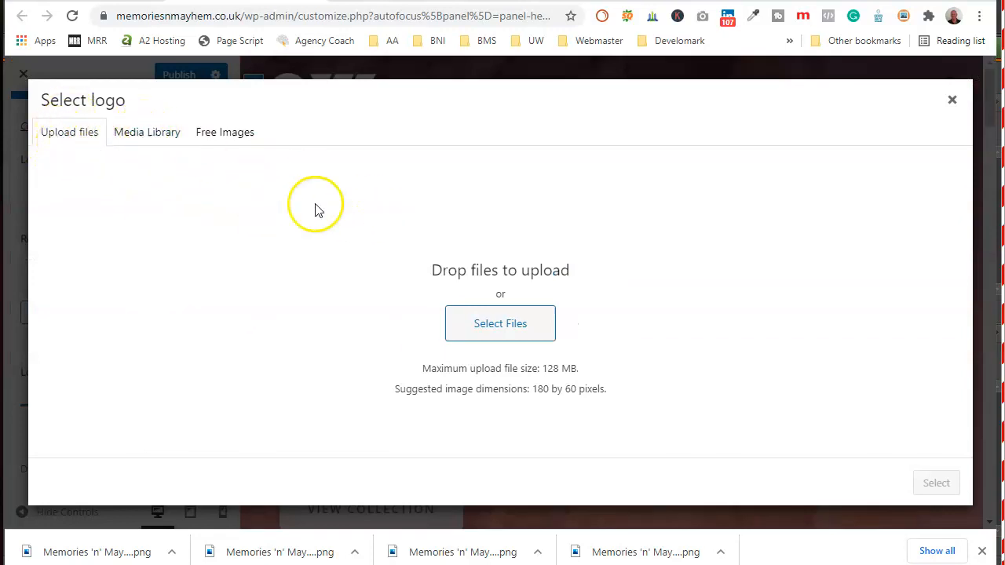
left_click(483, 324)
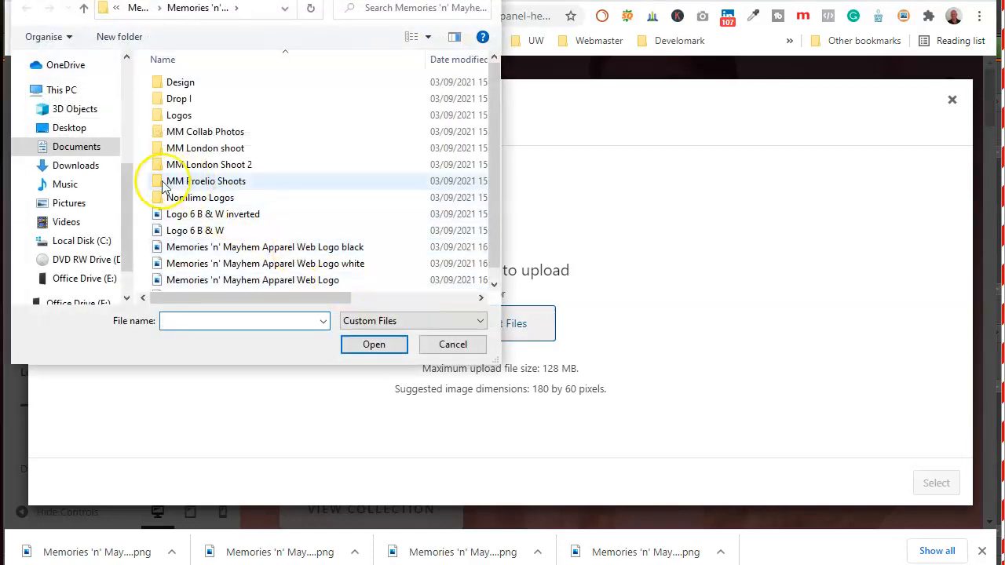
left_click(95, 173)
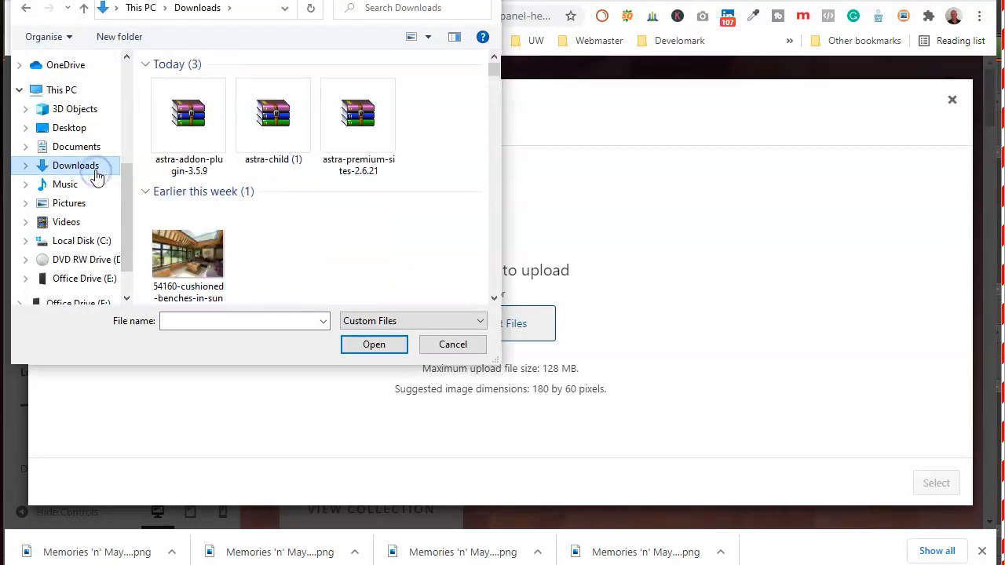
left_click(251, 162)
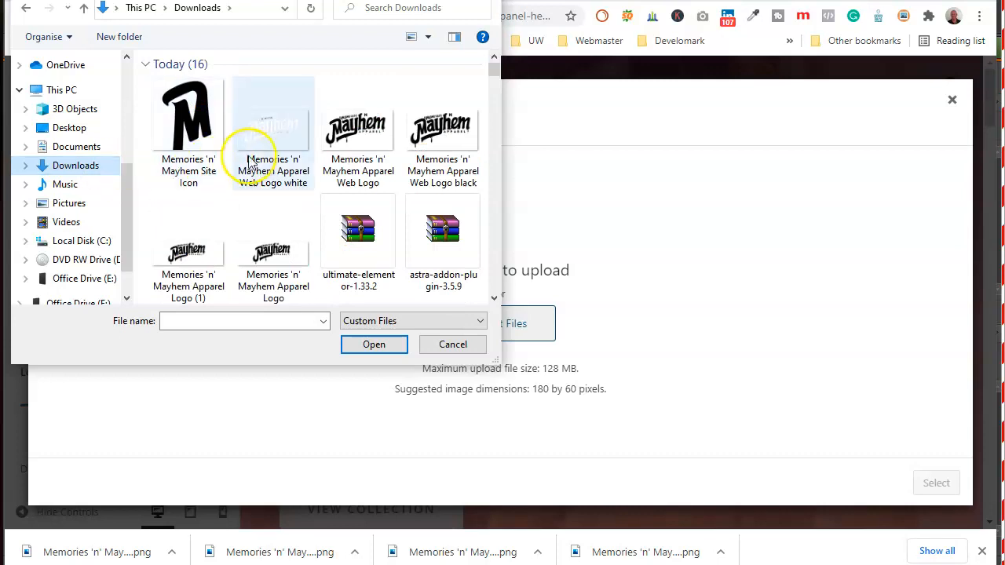
double_click(430, 144)
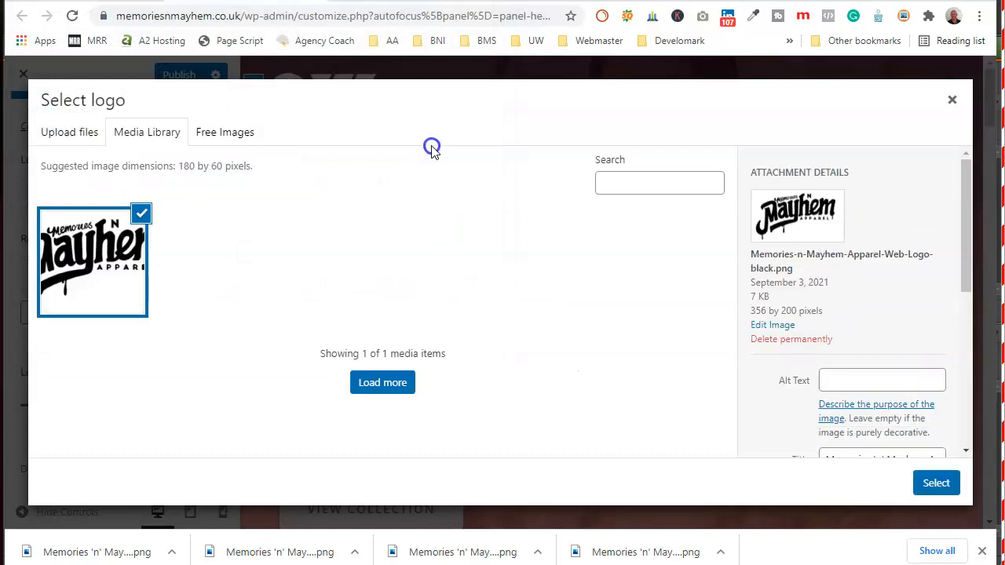
Step: Copy the uploaded logo's title into its alt text and description
scroll(896, 392, "down", 1)
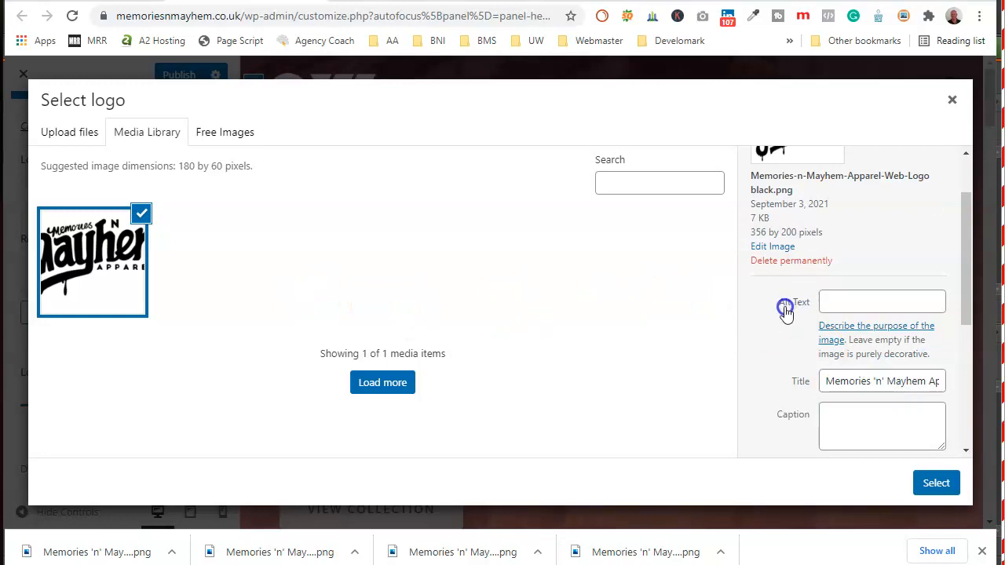
scroll(853, 334, "down", 1)
triple_click(882, 303)
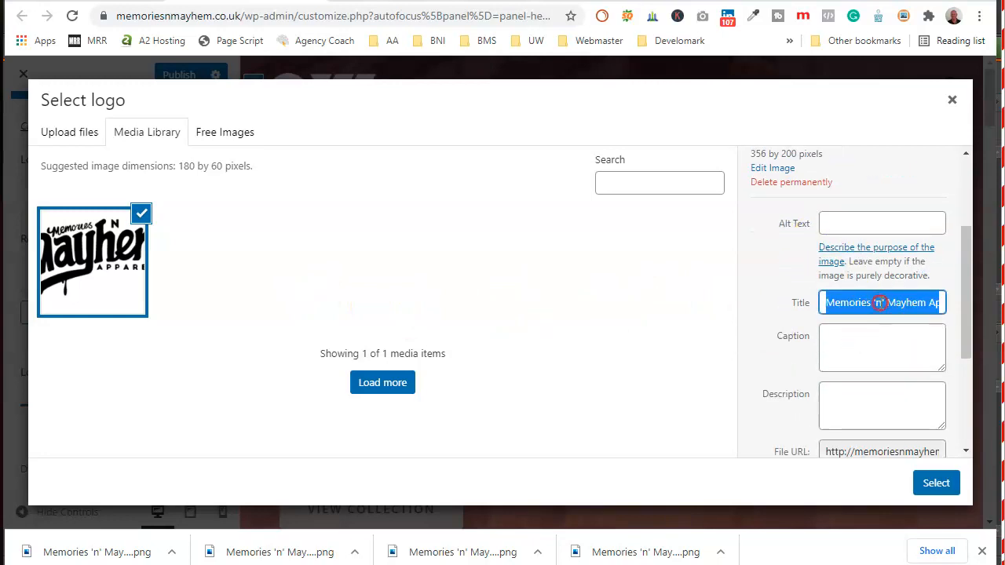
right_click(878, 302)
left_click(776, 364)
right_click(828, 221)
left_click(801, 343)
left_click(864, 414)
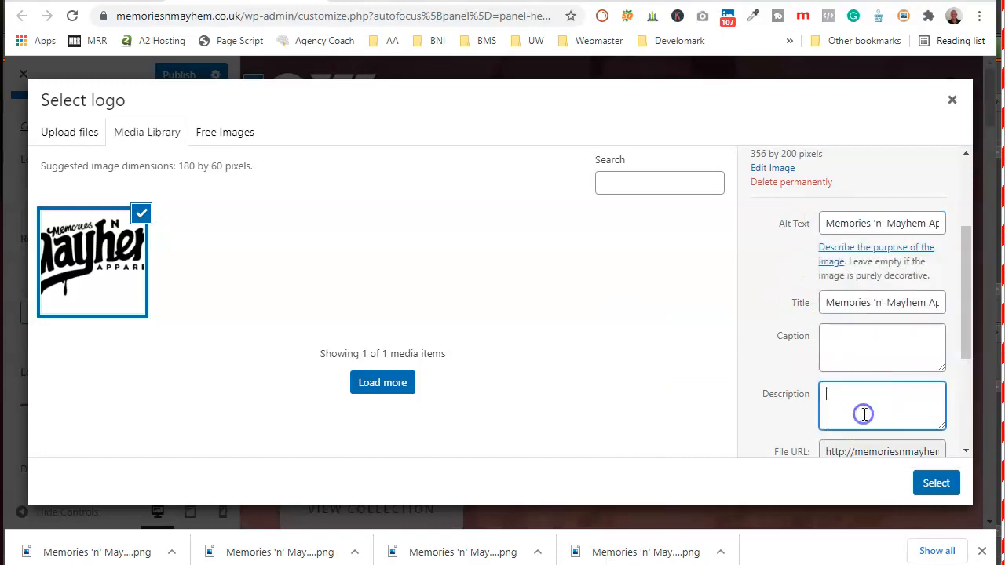
right_click(864, 414)
left_click(851, 287)
Step: Choose the black logo and crop it with the crop area extended upwards and downwards around the full lettering
left_click(936, 483)
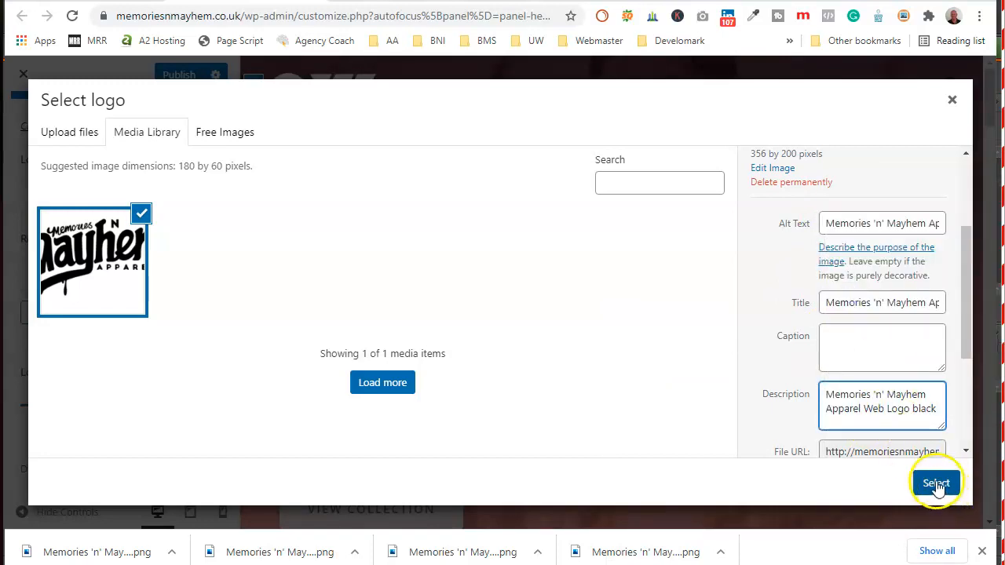
left_click_drag(497, 151, 497, 124)
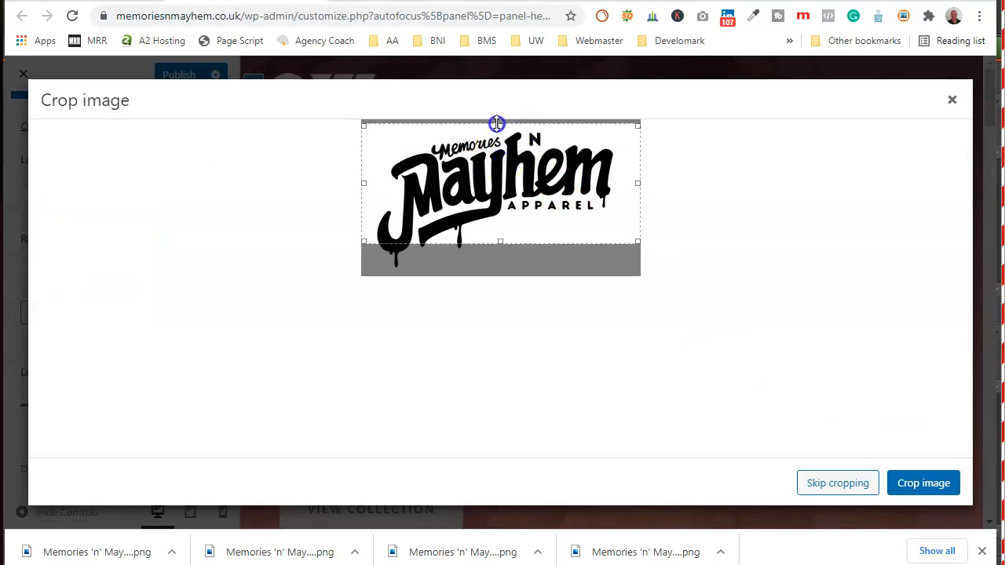
left_click_drag(498, 242, 500, 267)
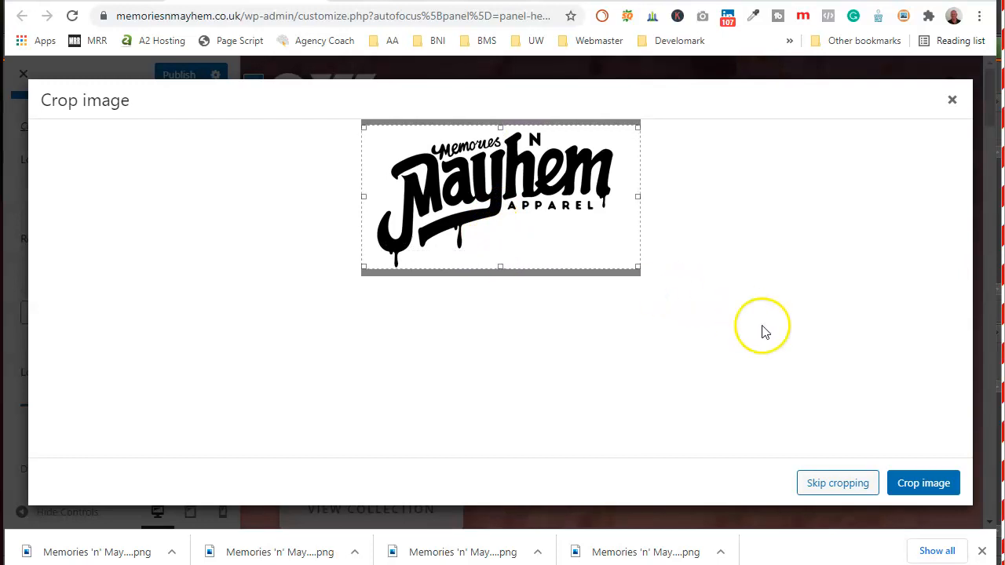
left_click(918, 484)
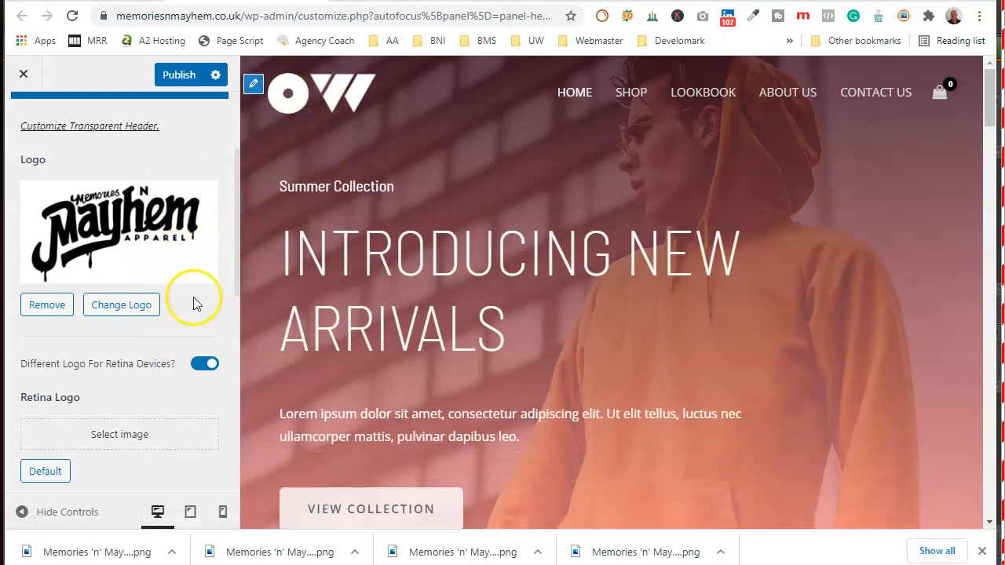
Step: Set the desktop logo width to 250 px
scroll(196, 305, "down", 1)
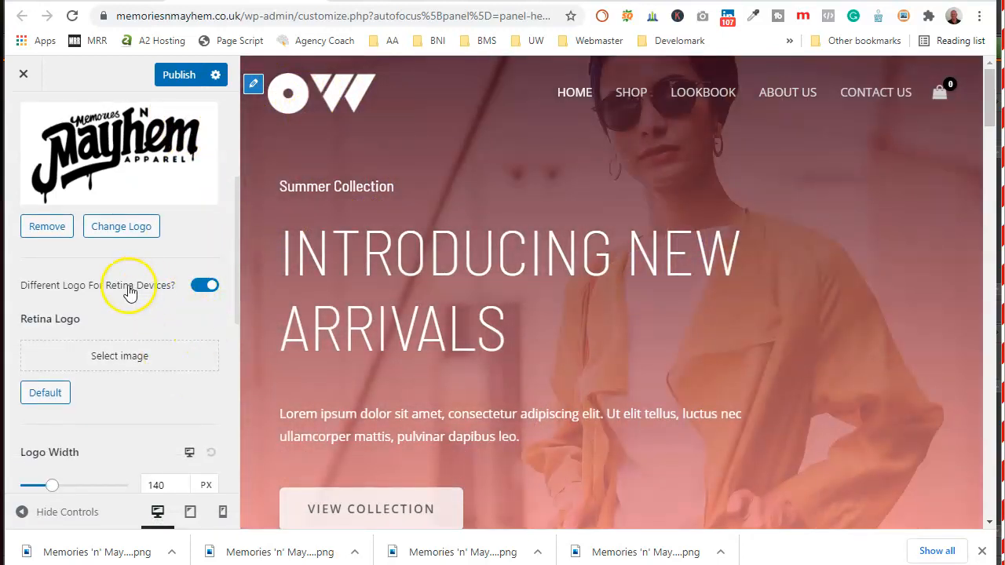
scroll(127, 283, "down", 3)
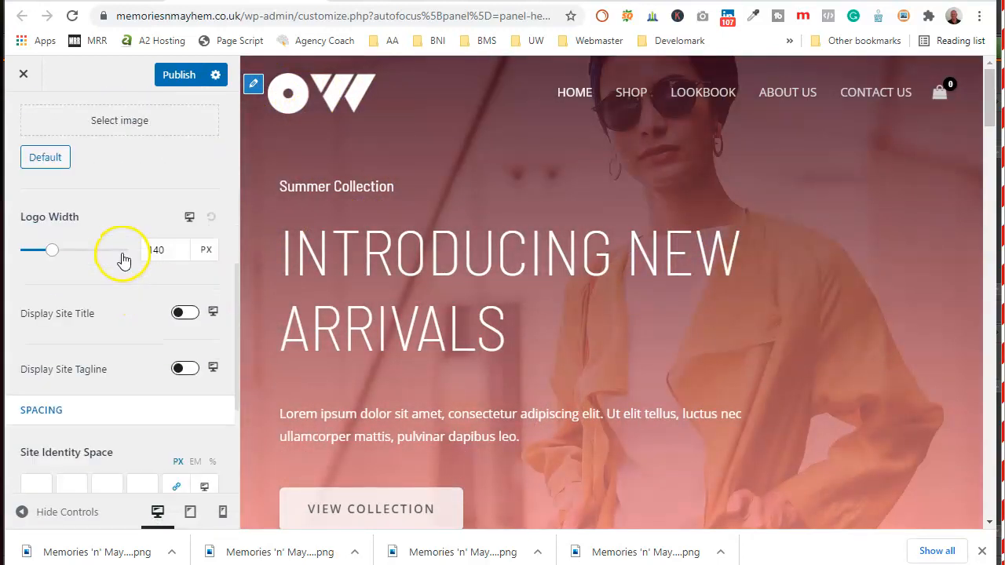
scroll(123, 260, "down", 1)
left_click_drag(52, 179, 69, 174)
left_click(172, 173)
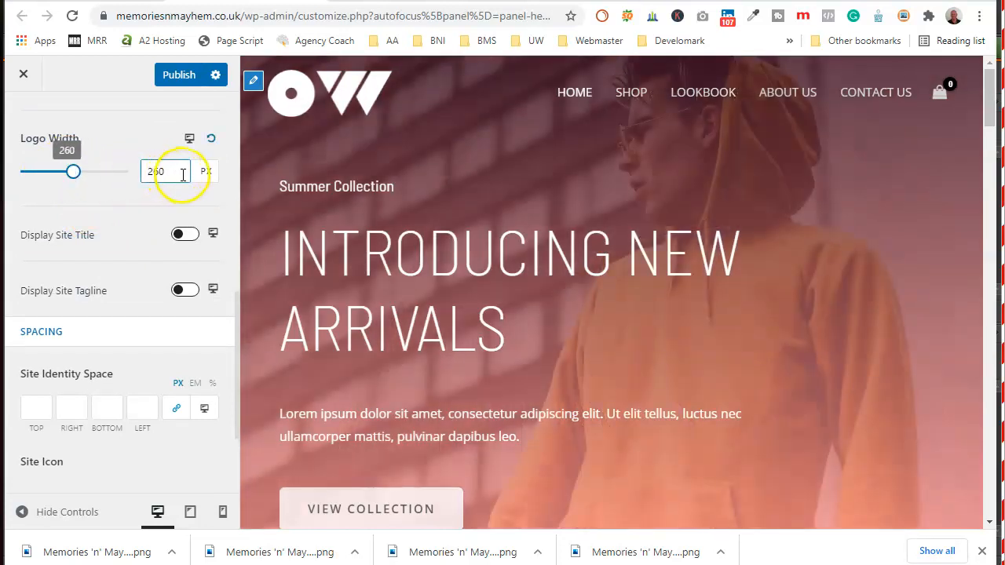
left_click(170, 170)
type("250")
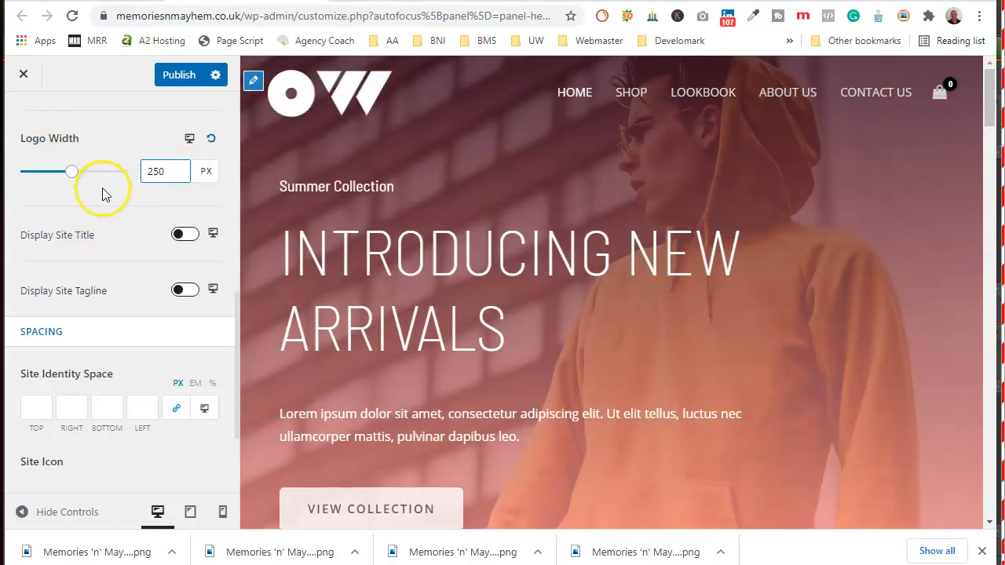
scroll(104, 195, "down", 2)
left_click(105, 257)
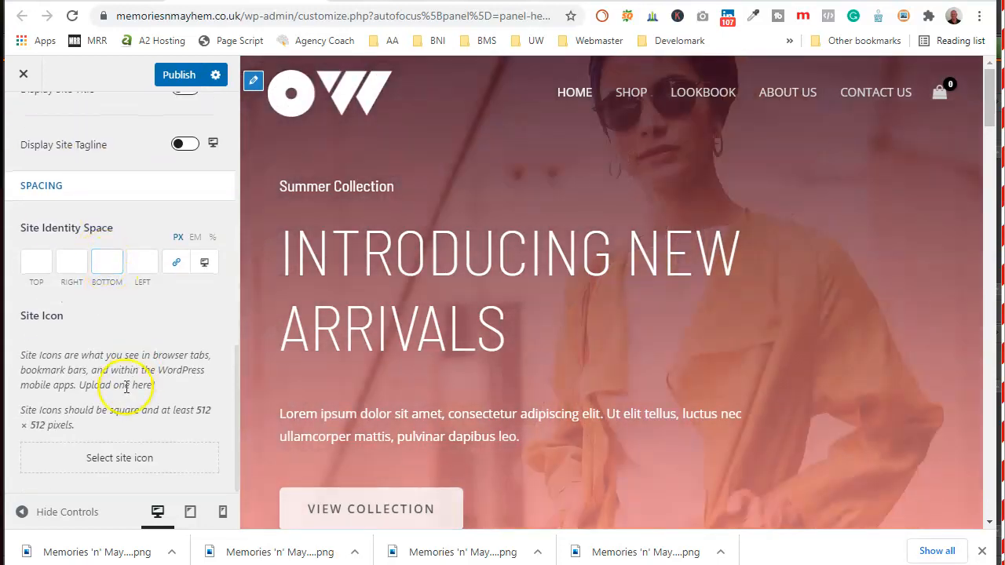
Step: Upload the Memories 'n' Mayhem Site Icon image from the Downloads folder for the site icon
left_click(129, 462)
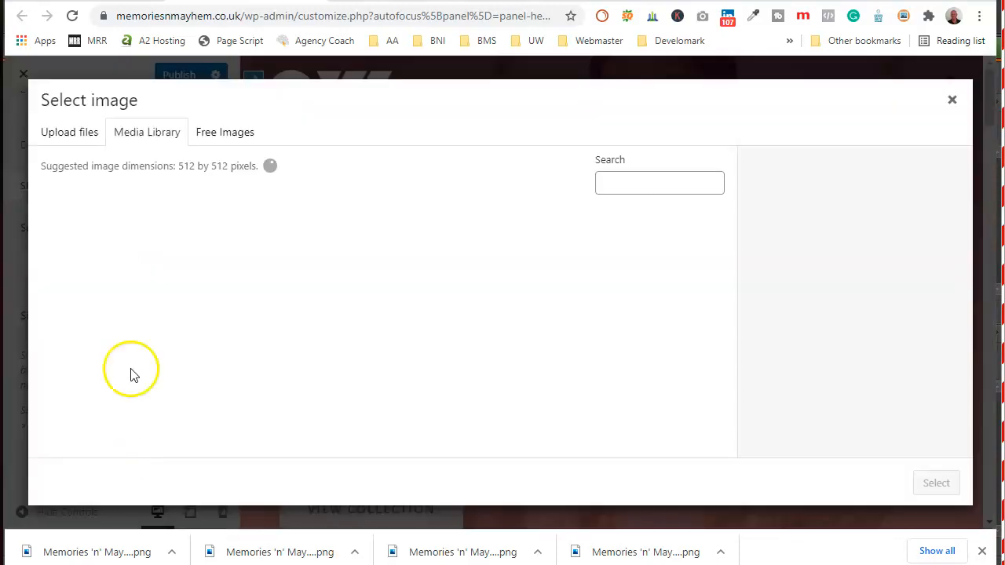
left_click(83, 137)
left_click(498, 340)
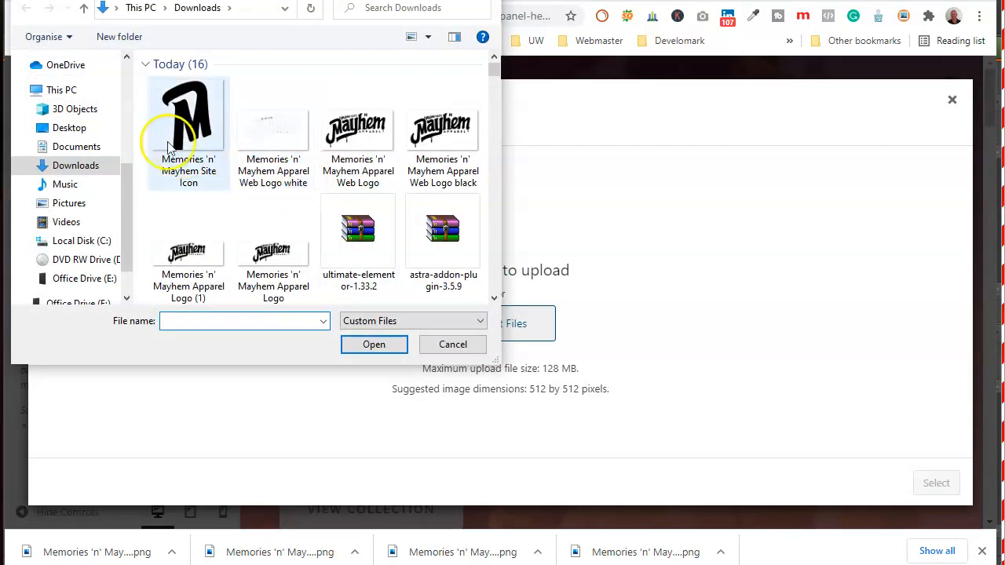
double_click(179, 128)
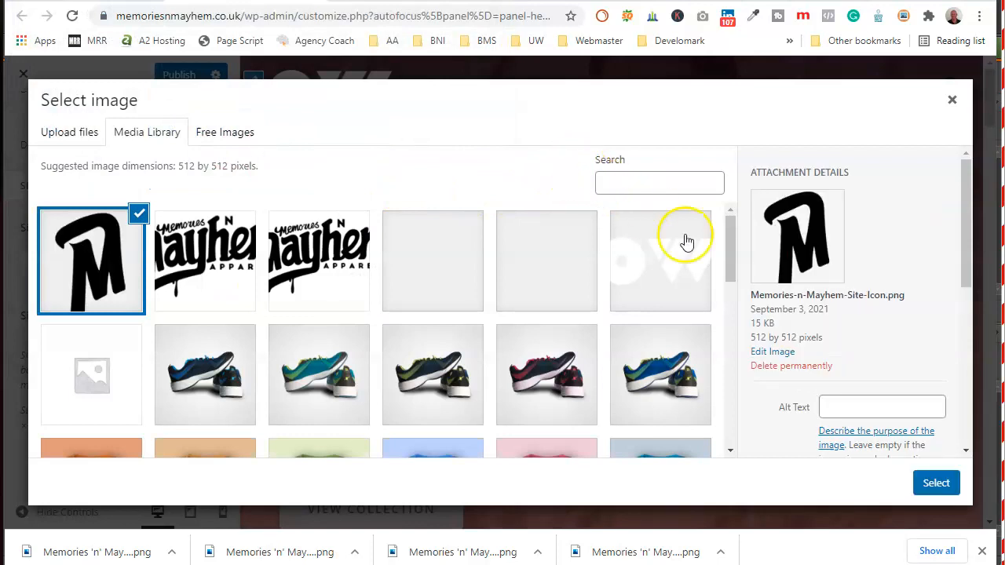
Step: Copy the site icon image's title, Memories 'n' Mayhem Site Icon, into its alt text and description
left_click_drag(965, 259, 872, 330)
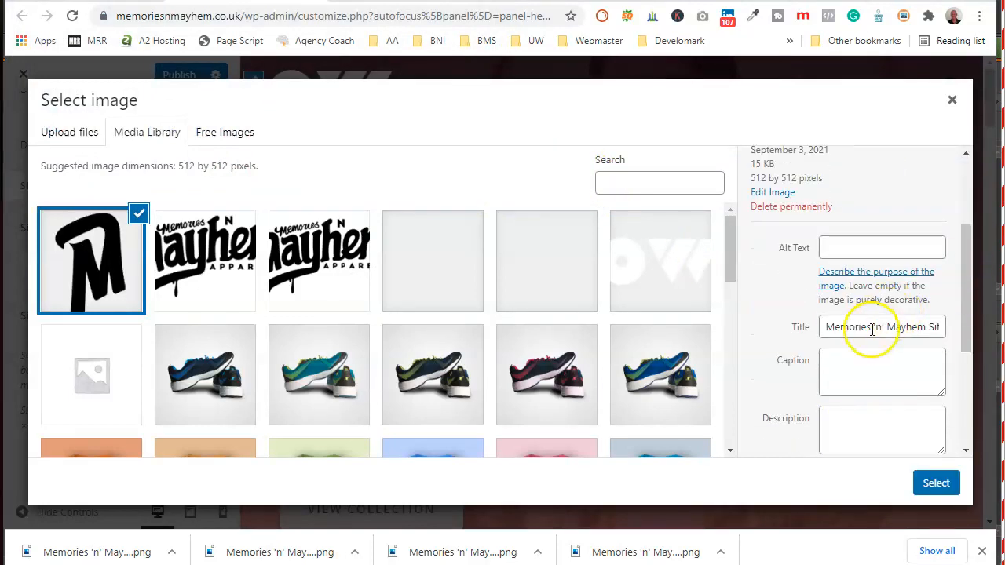
triple_click(872, 330)
right_click(872, 330)
left_click(775, 384)
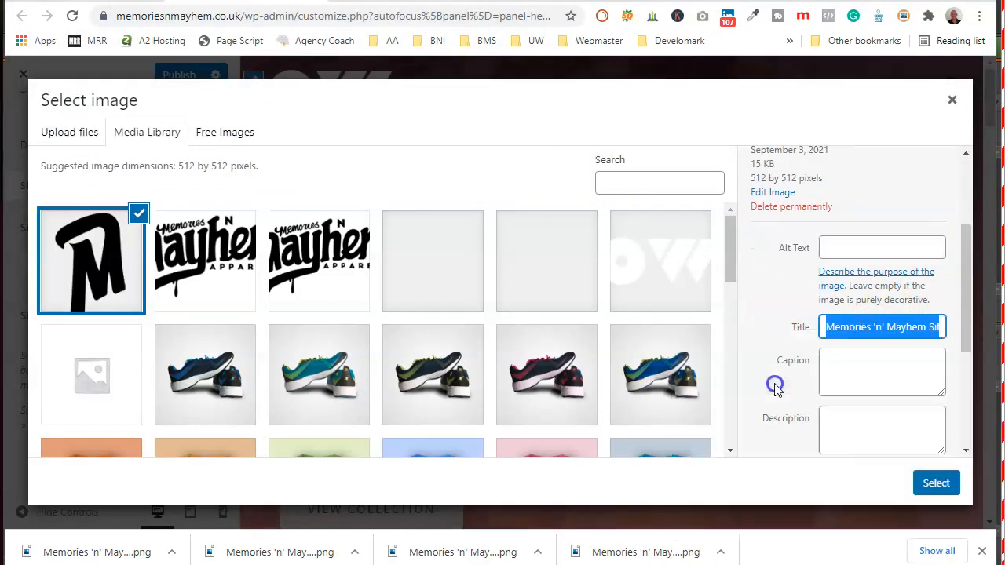
right_click(843, 248)
left_click(866, 370)
left_click(873, 416)
right_click(872, 416)
left_click(871, 287)
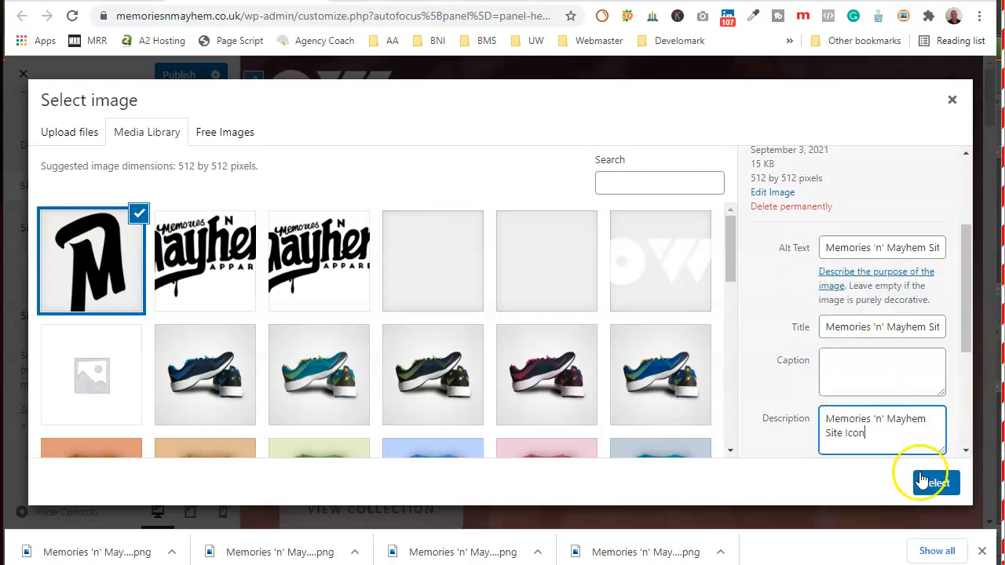
Step: Apply the uploaded image as the site icon and publish the site identity changes
left_click(937, 483)
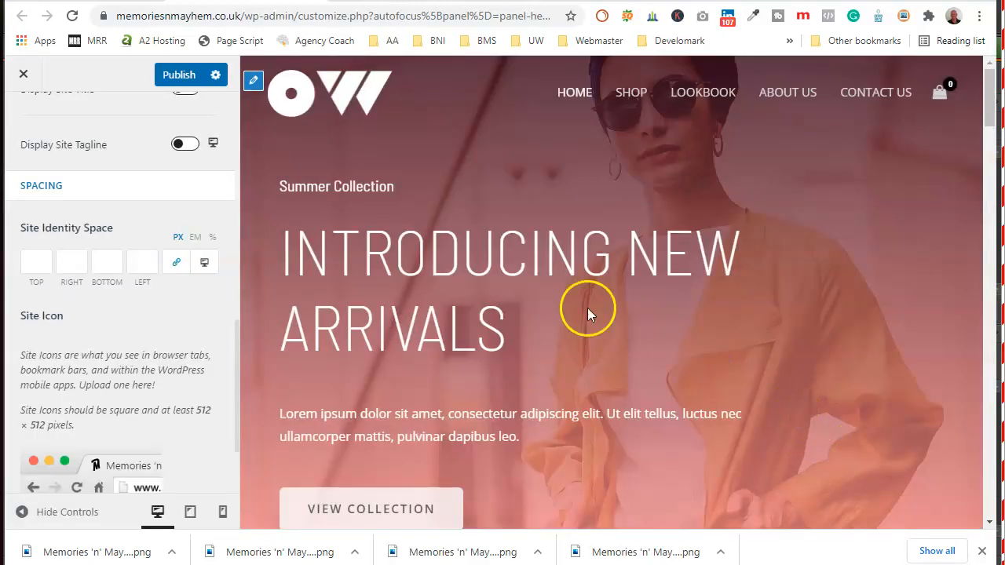
scroll(188, 322, "down", 3)
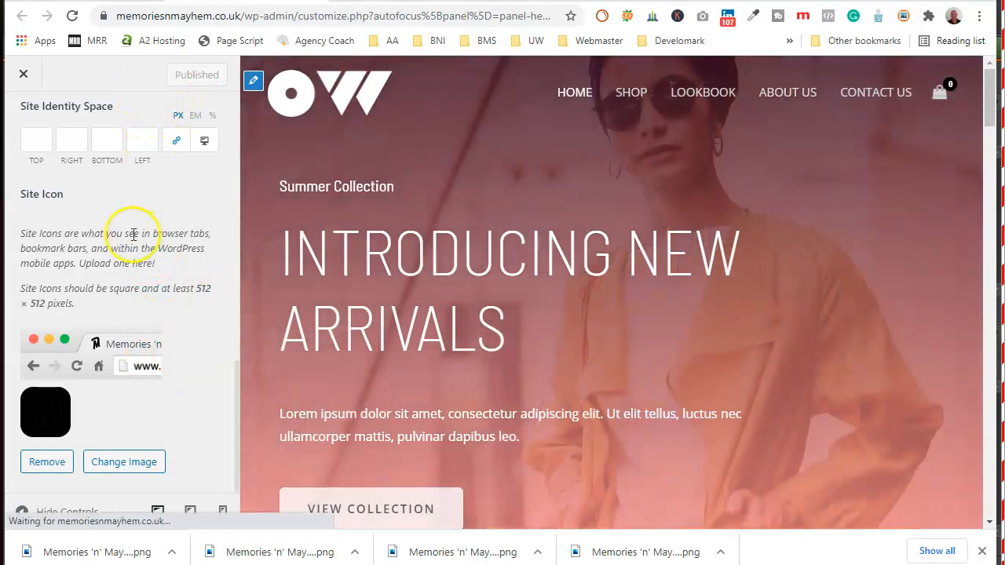
scroll(122, 251, "up", 10)
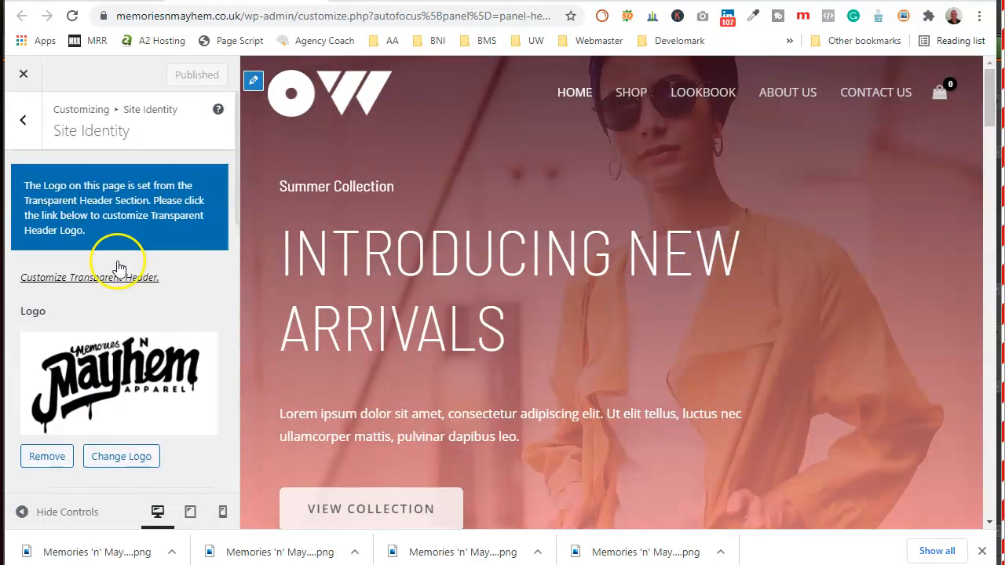
Step: Remove the existing OW logo and retina logo from the Transparent Header settings
left_click(25, 125)
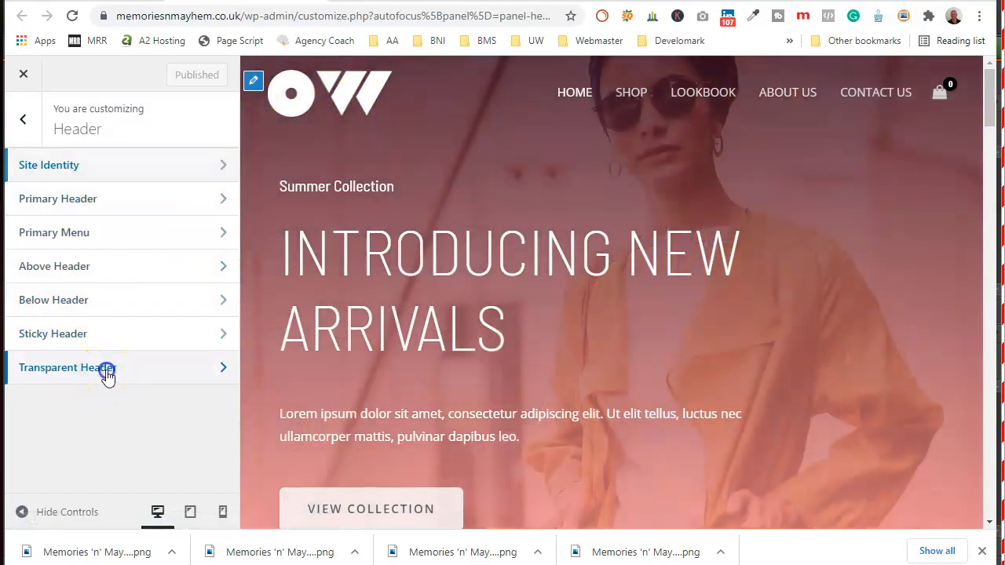
left_click(107, 376)
scroll(94, 393, "down", 2)
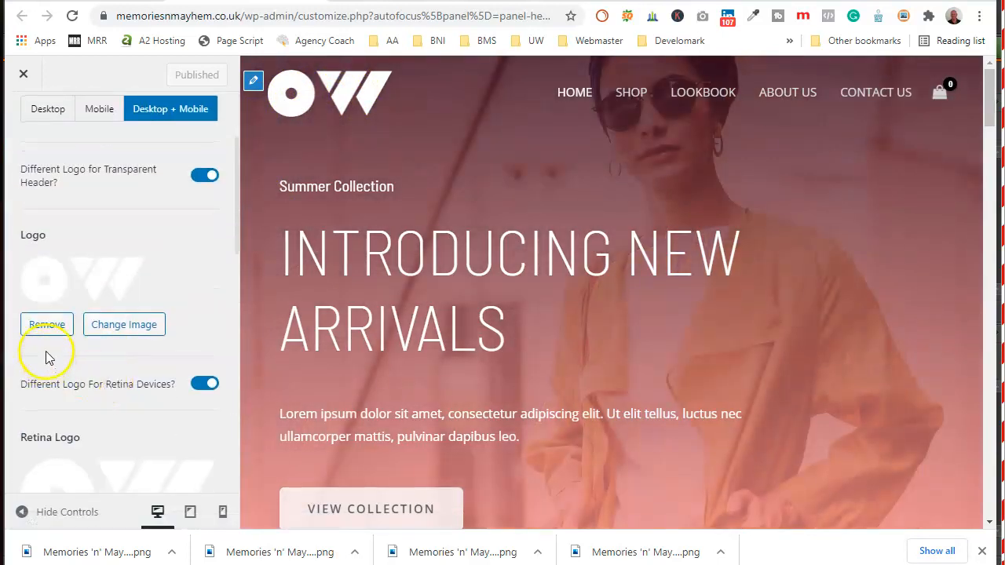
left_click(47, 325)
scroll(49, 343, "down", 3)
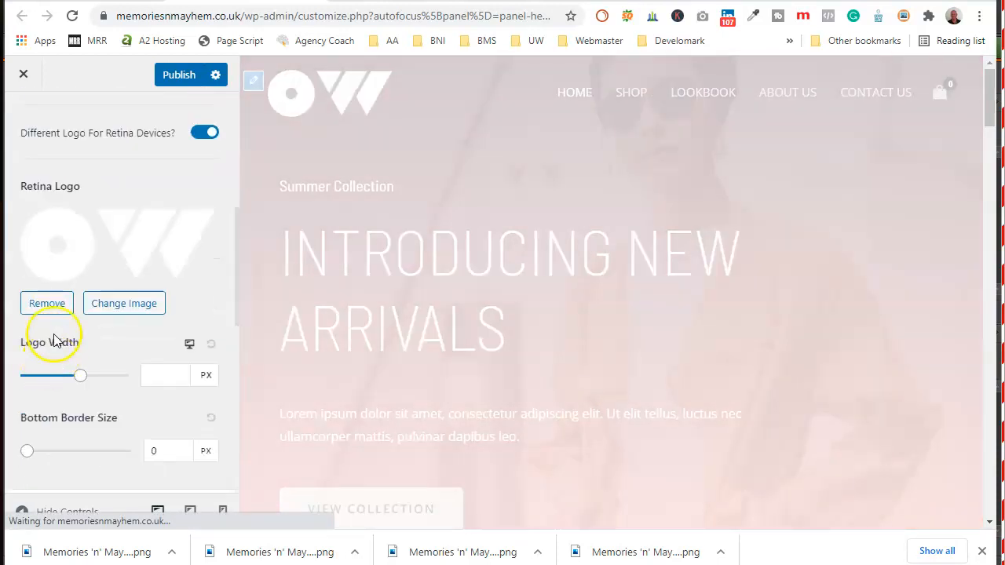
left_click(55, 302)
scroll(60, 259, "up", 4)
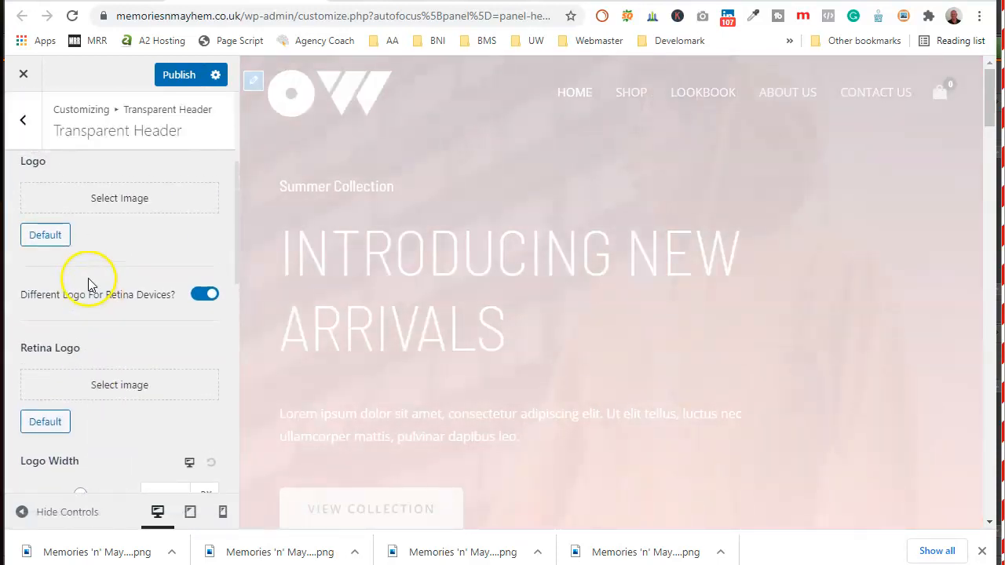
Step: Upload Memories 'n' Mayhem Apparel Web Logo white from the Downloads folder for the transparent header logo
left_click(109, 275)
left_click(70, 132)
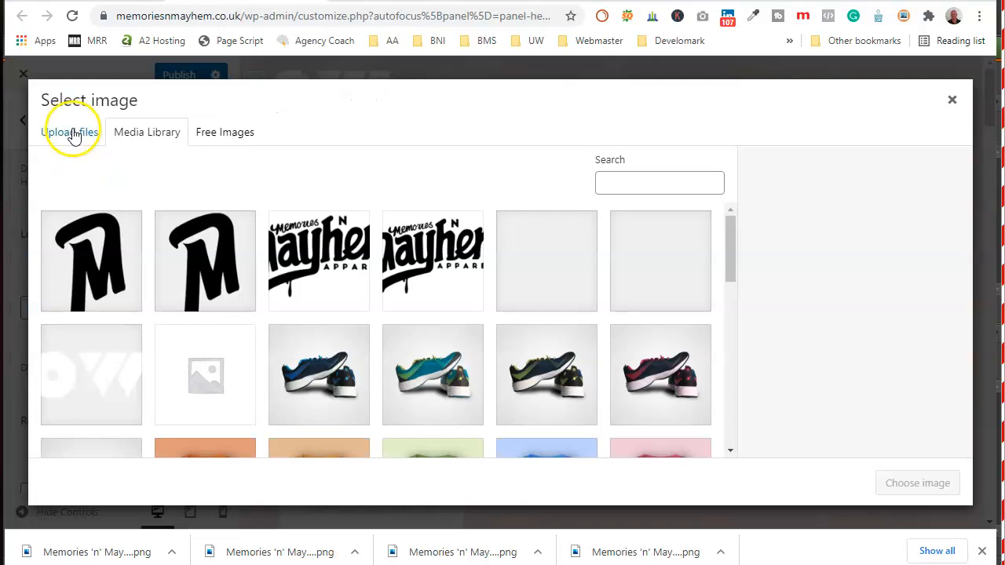
left_click(499, 323)
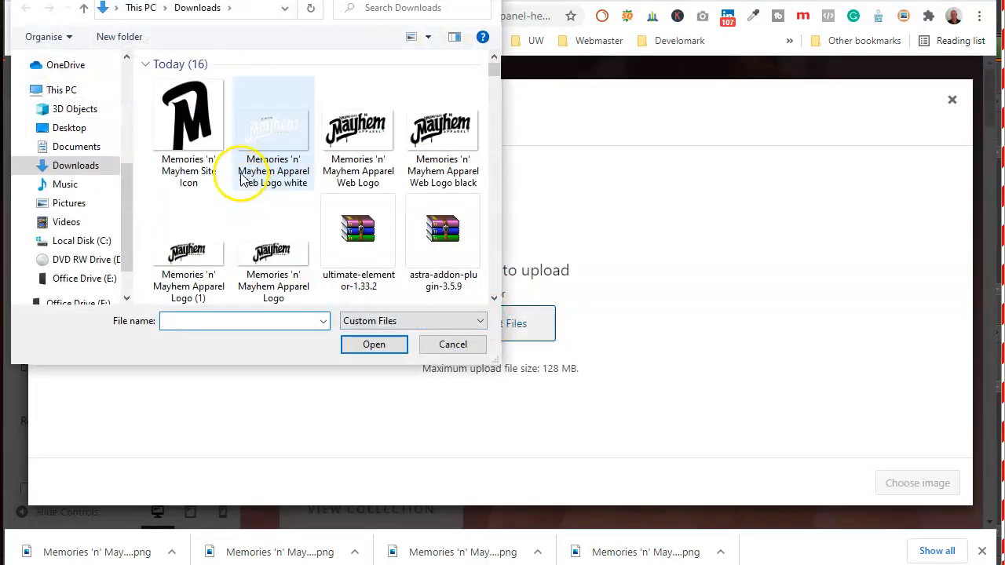
double_click(273, 140)
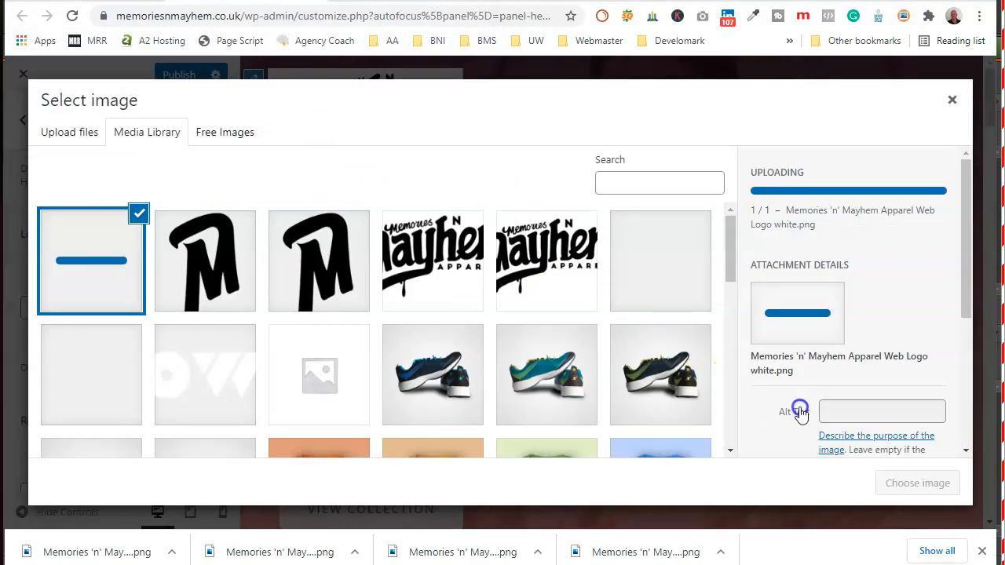
Step: Copy the white logo's title into its alt text and description
left_click_drag(966, 222, 965, 292)
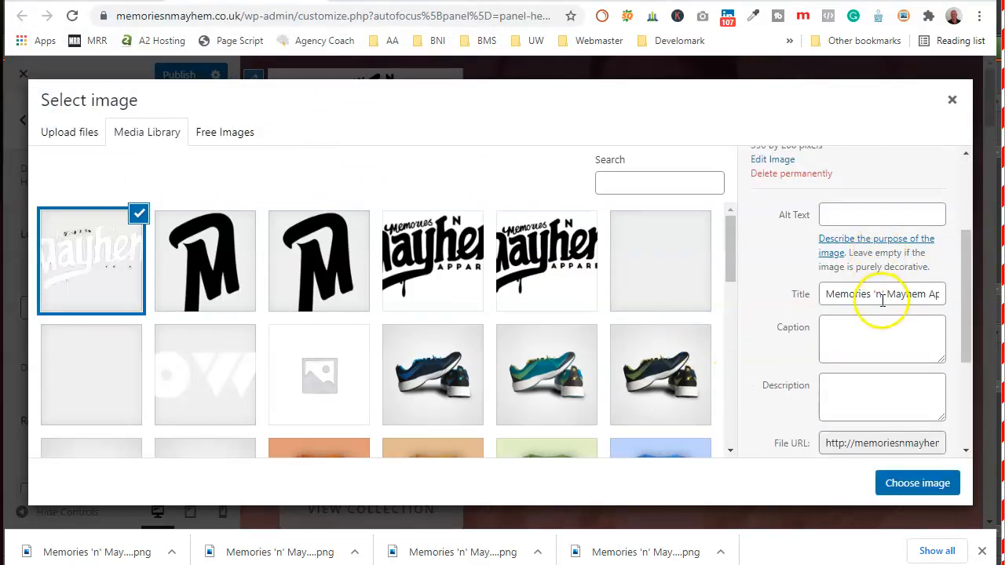
triple_click(882, 298)
right_click(878, 294)
left_click(784, 350)
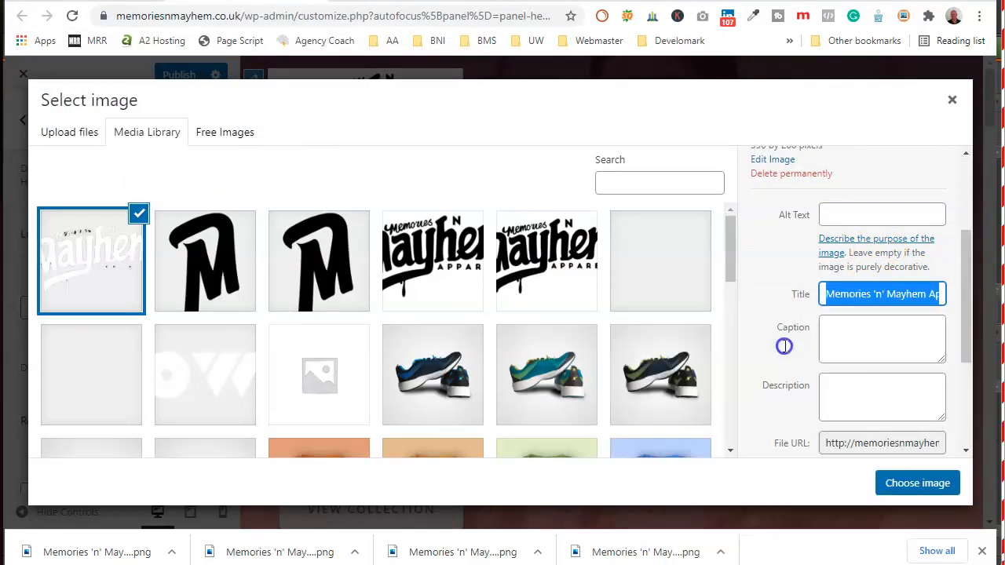
right_click(851, 215)
left_click(866, 337)
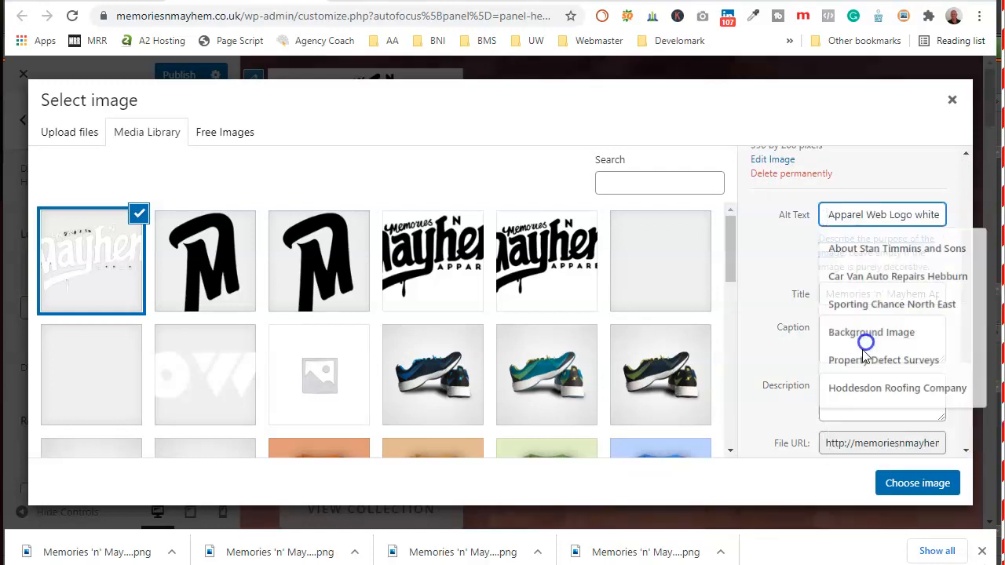
left_click(862, 404)
right_click(862, 404)
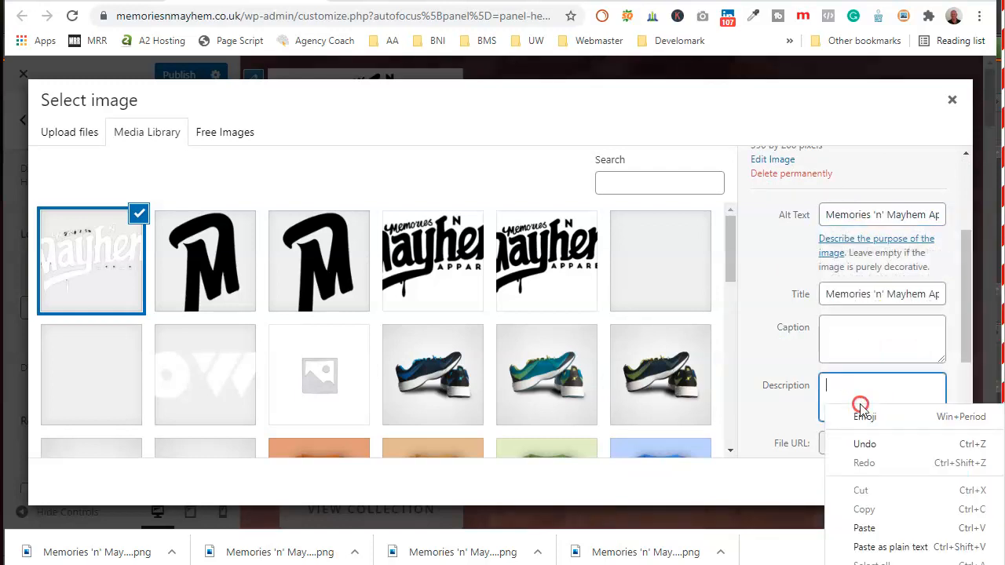
left_click(864, 528)
Step: Choose the white logo for the transparent header and check the header in the page preview
left_click(919, 482)
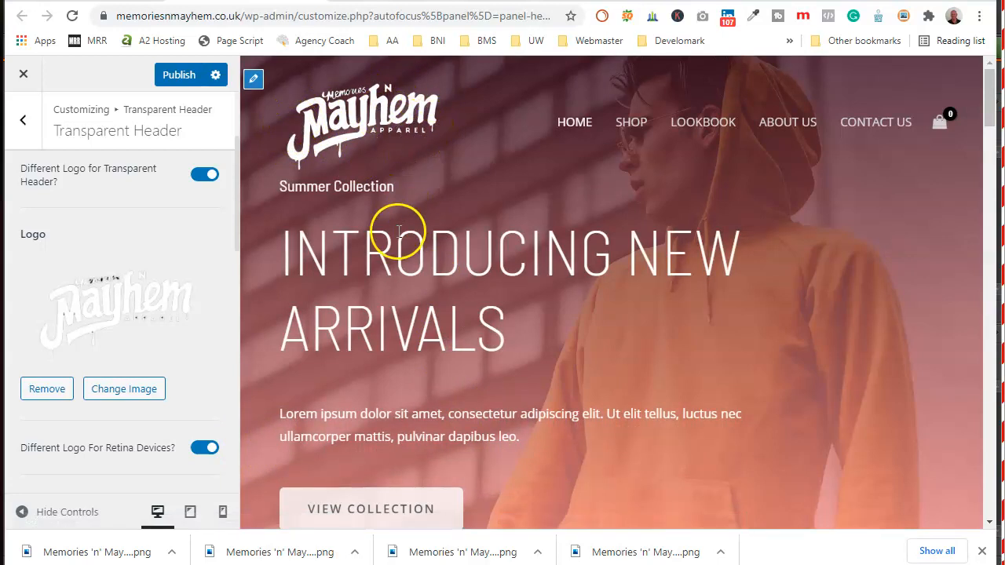
scroll(549, 306, "down", 2)
scroll(557, 309, "up", 2)
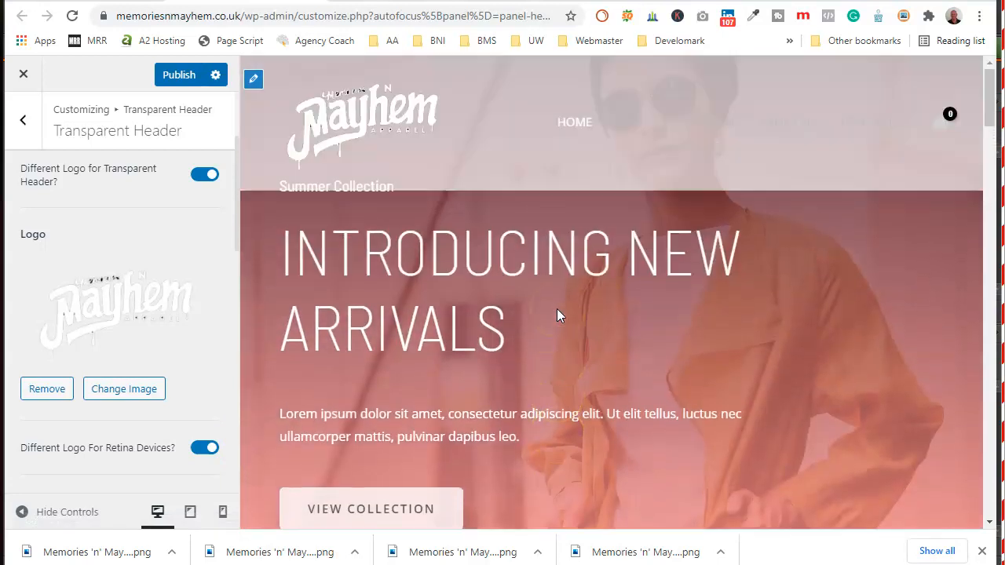
scroll(436, 250, "down", 1)
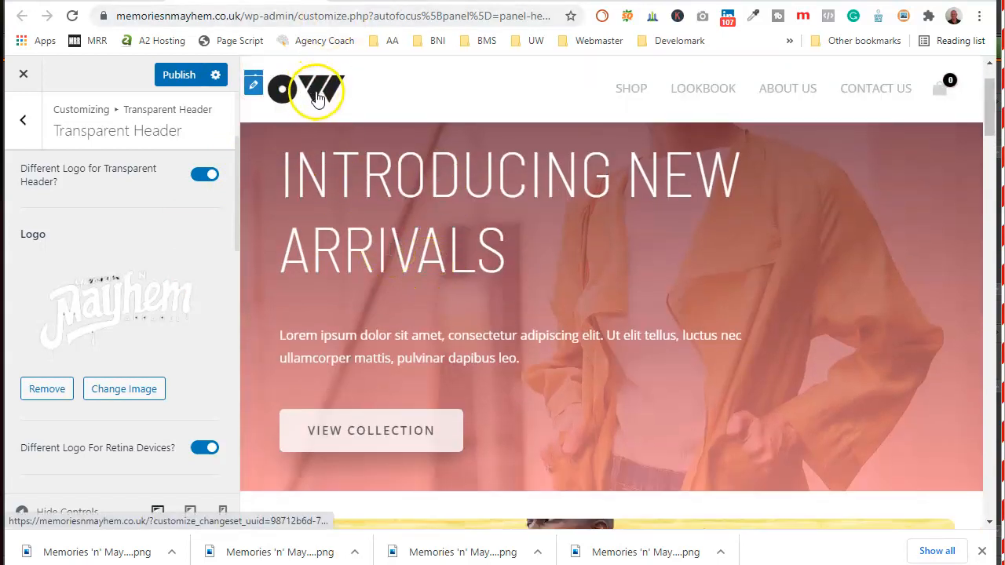
scroll(119, 244, "up", 3)
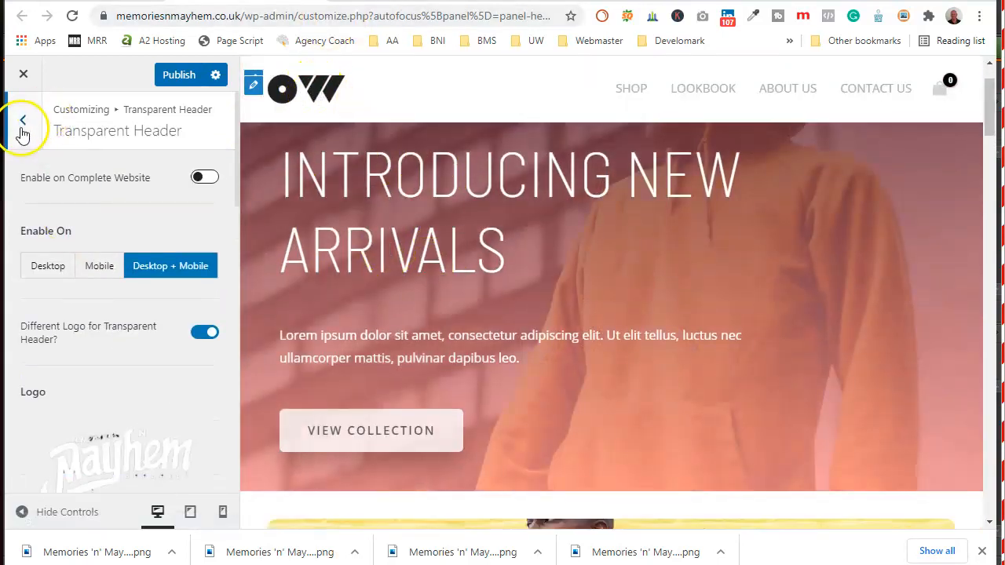
Step: Remove the existing sticky logo and sticky retina logo from the Sticky Header settings
left_click(23, 122)
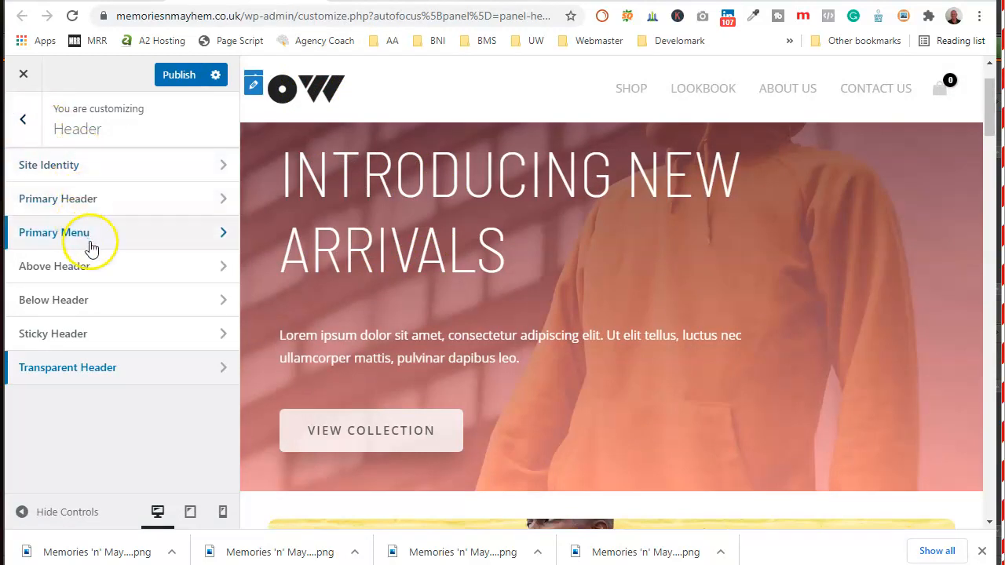
scroll(442, 271, "down", 1)
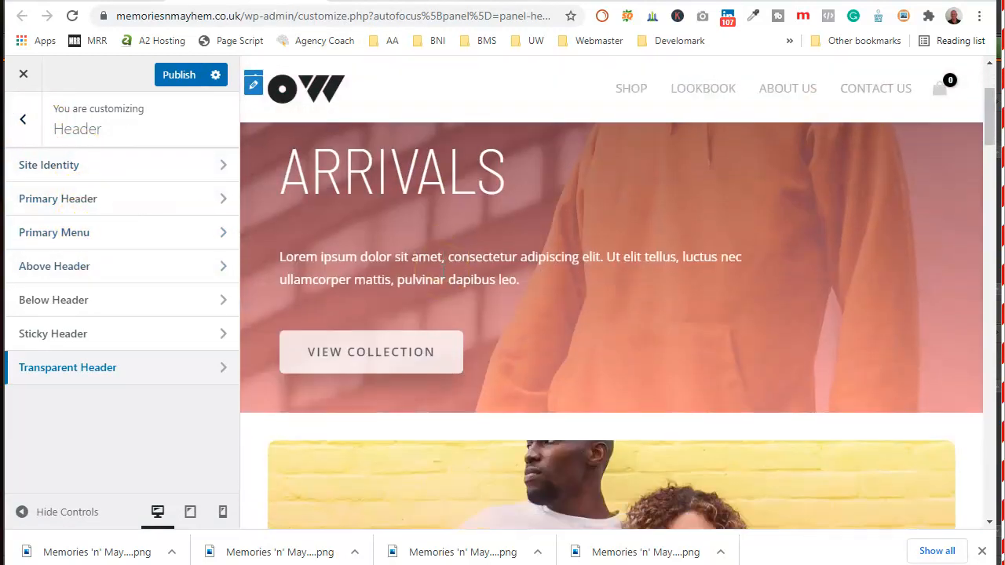
scroll(337, 126, "up", 1)
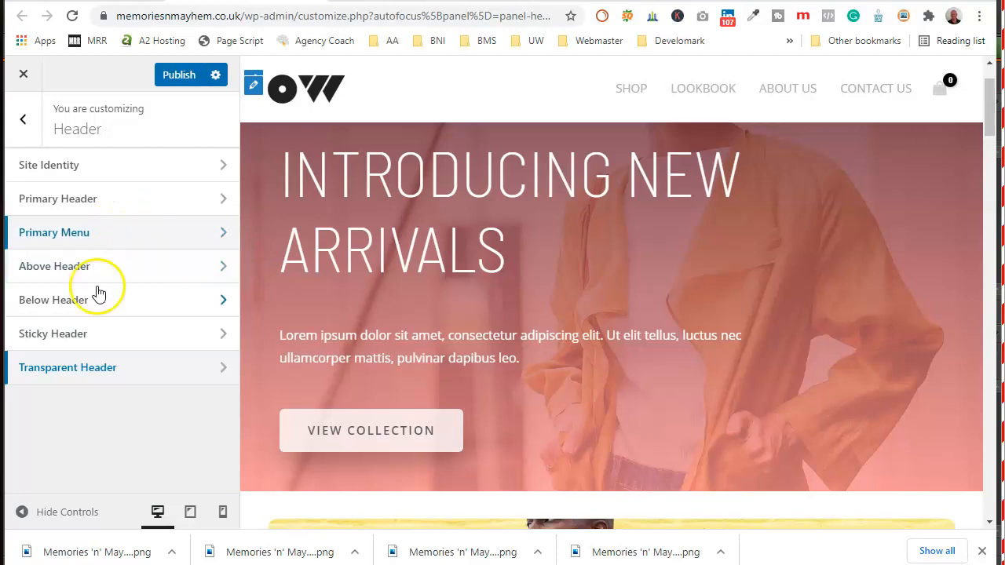
left_click(89, 346)
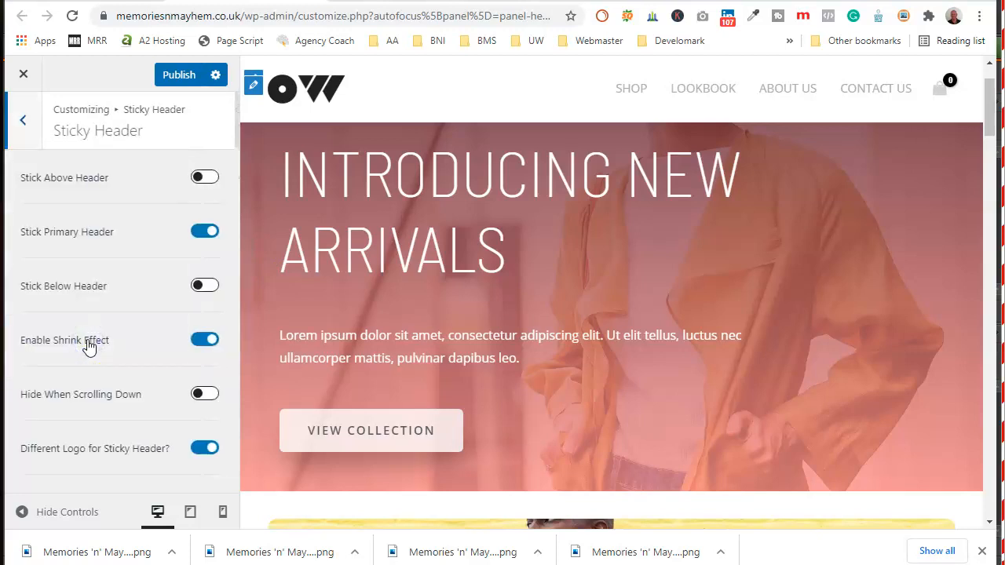
scroll(131, 246, "down", 4)
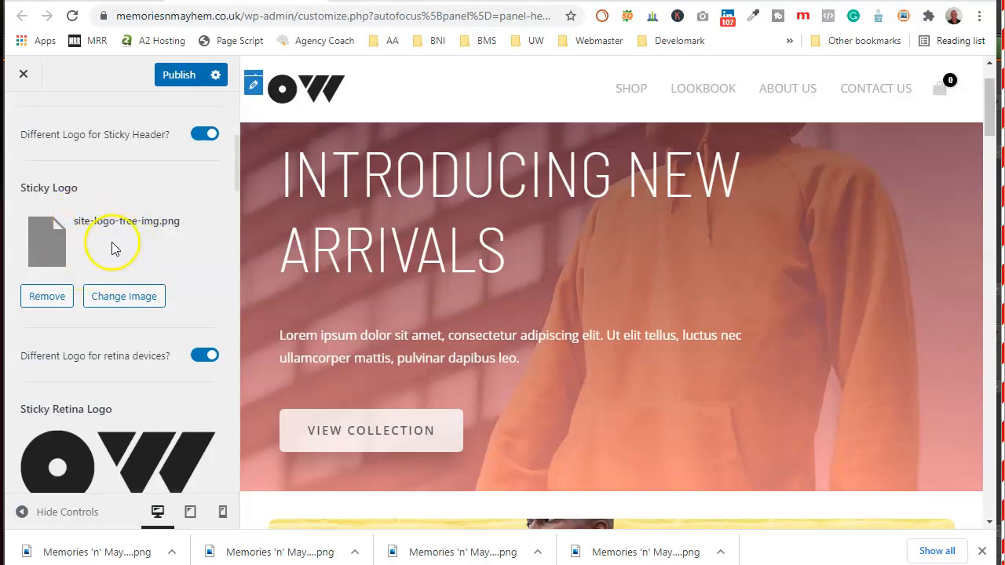
scroll(116, 231, "down", 1)
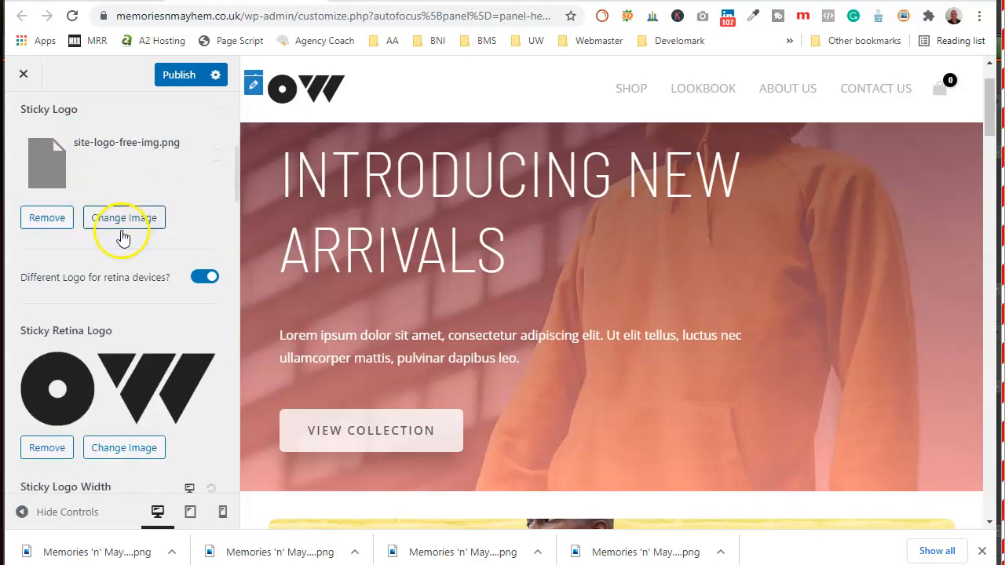
left_click(47, 219)
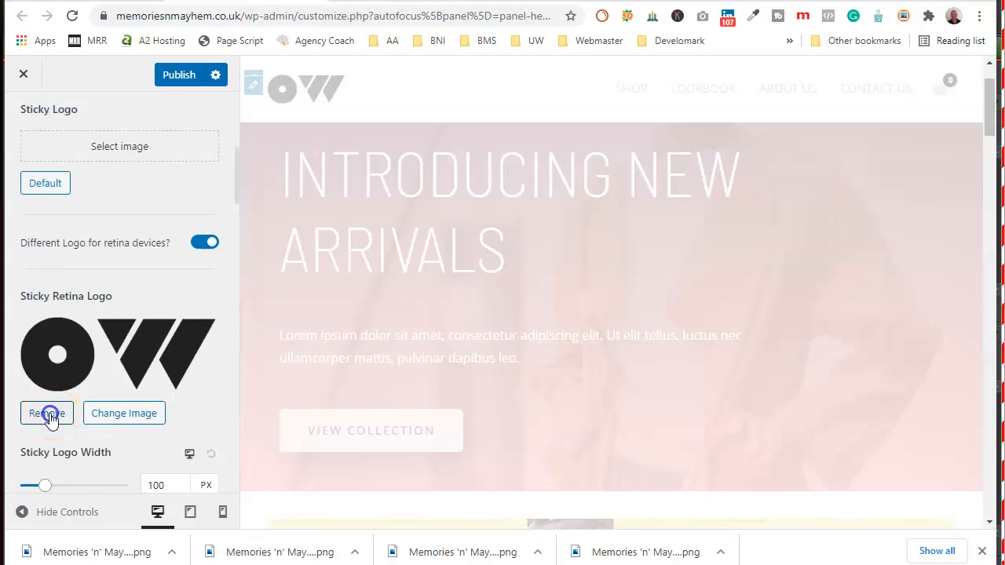
left_click(47, 414)
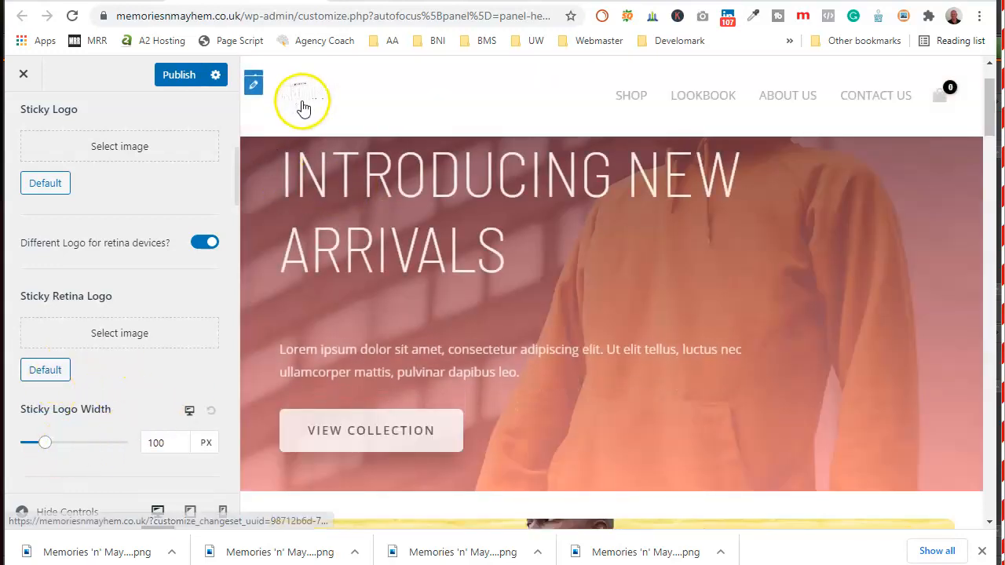
Step: Start choosing the sticky logo from the media library and select cropped-Memories-n-Mayhem-Apparel-Web-Logo-black.png
scroll(131, 226, "up", 1)
scroll(132, 226, "up", 3)
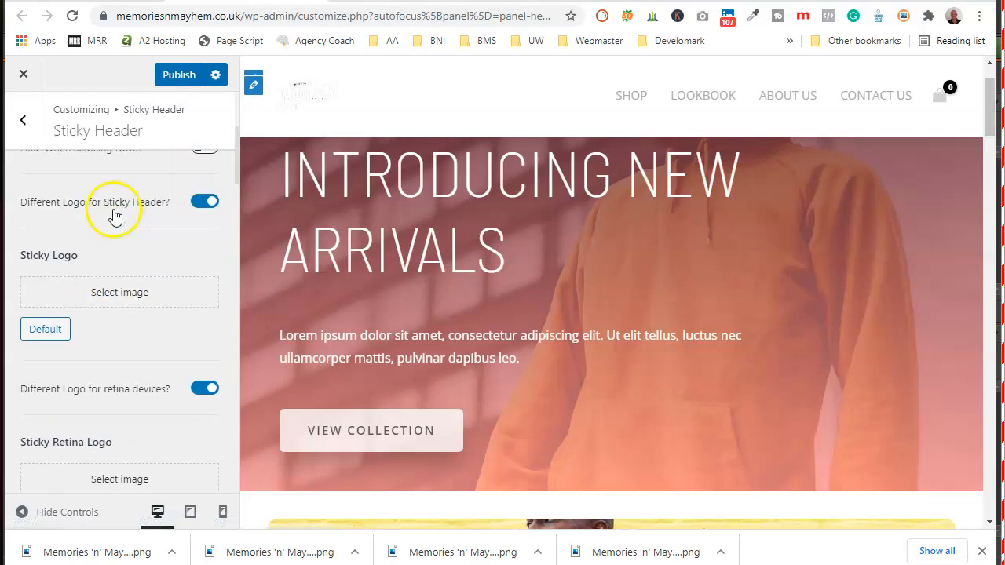
scroll(157, 312, "down", 1)
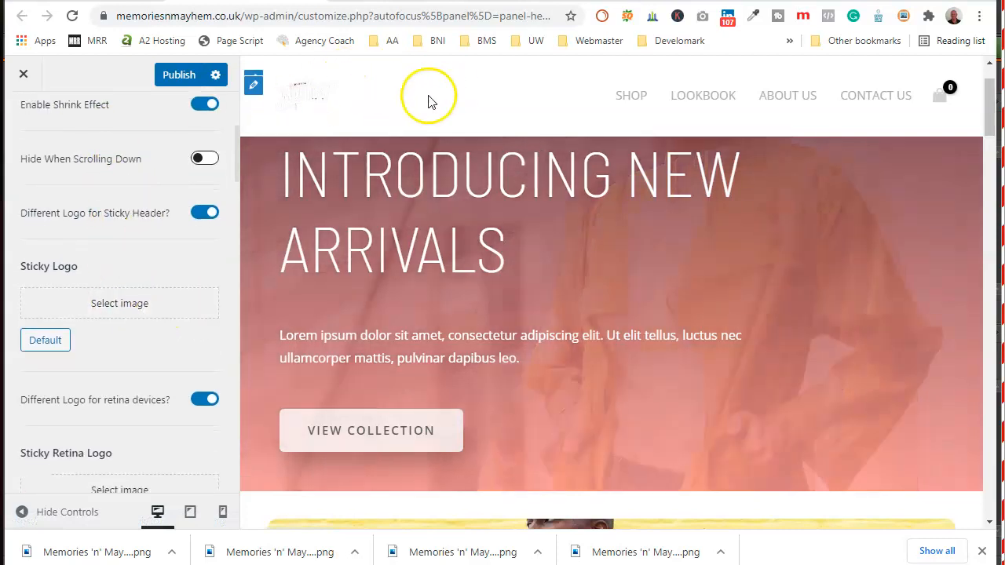
left_click(141, 313)
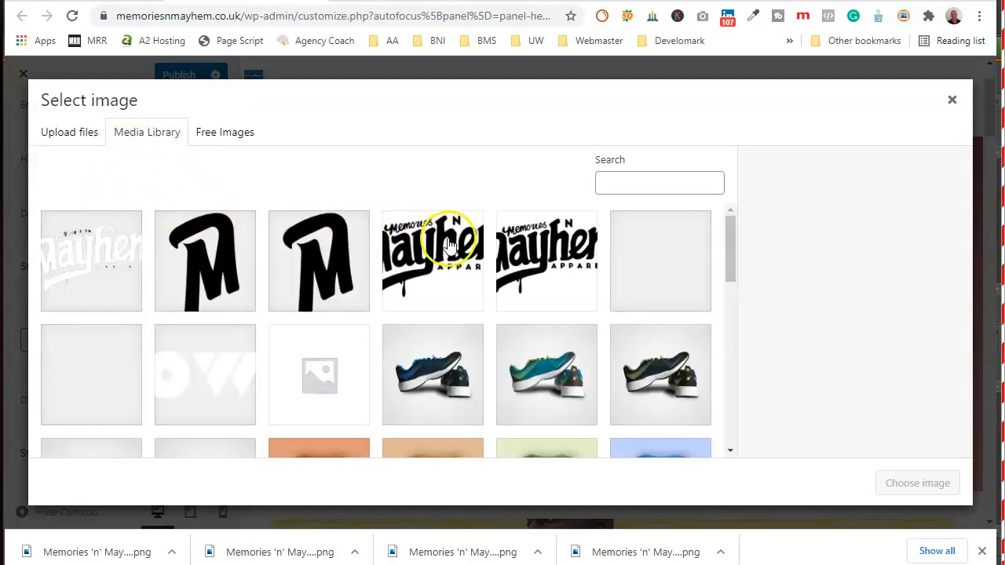
left_click(450, 246)
scroll(903, 345, "down", 1)
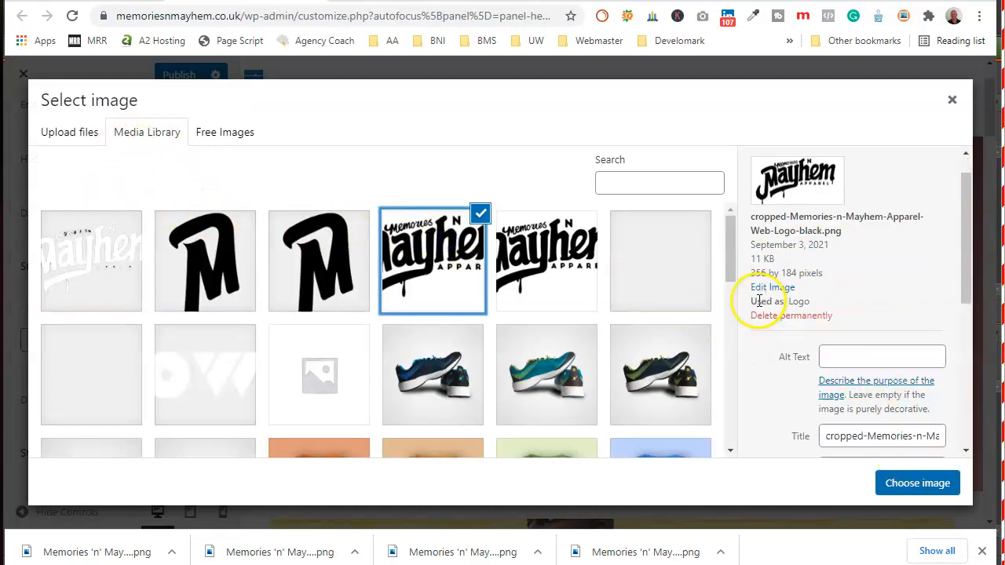
Step: Copy the title of the uncropped black logo into the alt text of the cropped black logo
left_click(541, 267)
triple_click(869, 382)
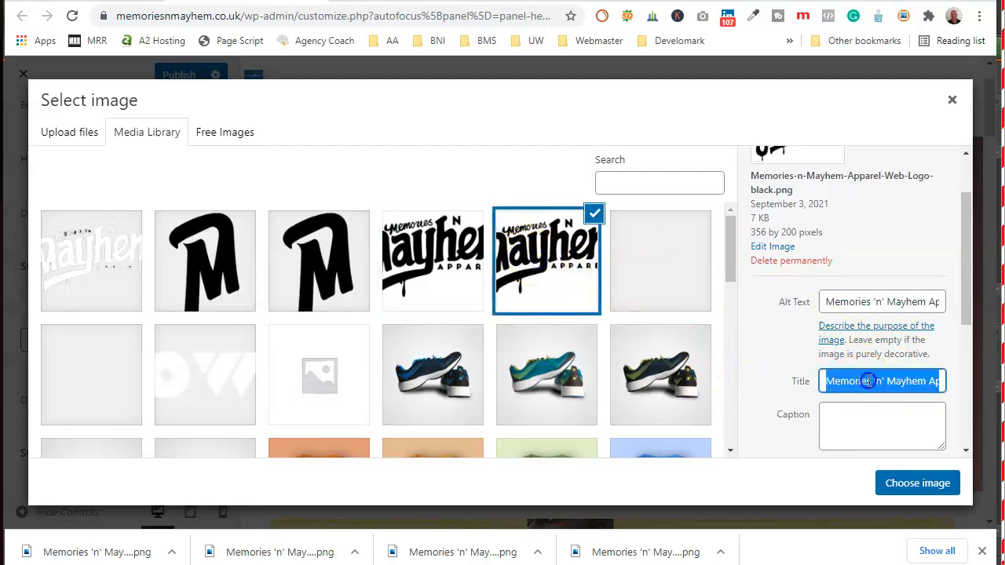
right_click(869, 383)
left_click(645, 154)
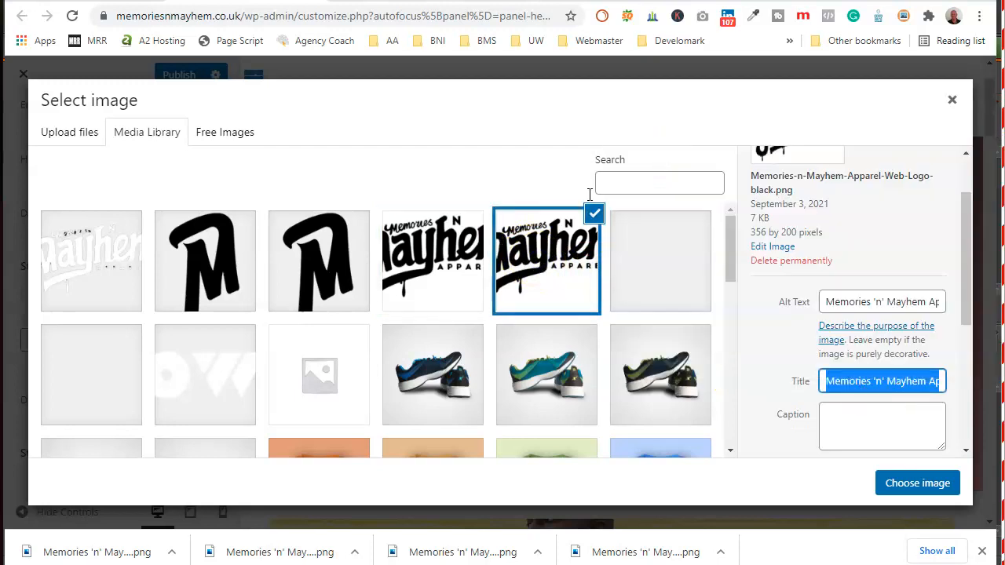
left_click(472, 269)
left_click(835, 310)
right_click(826, 313)
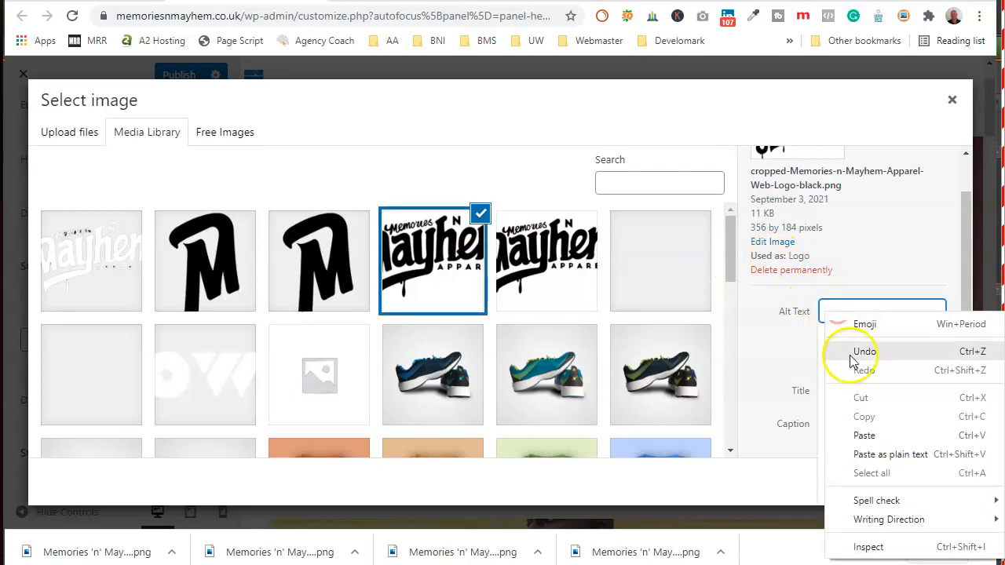
left_click(867, 436)
left_click(742, 347)
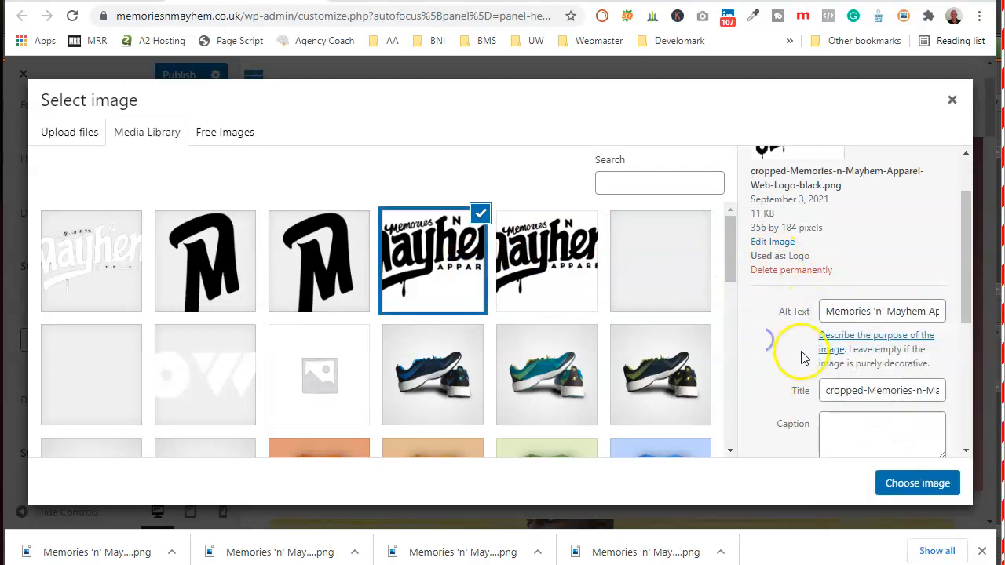
Step: Replace the cropped black logo's title and description with the copied logo title
scroll(886, 336, "down", 1)
right_click(869, 306)
left_click(821, 363)
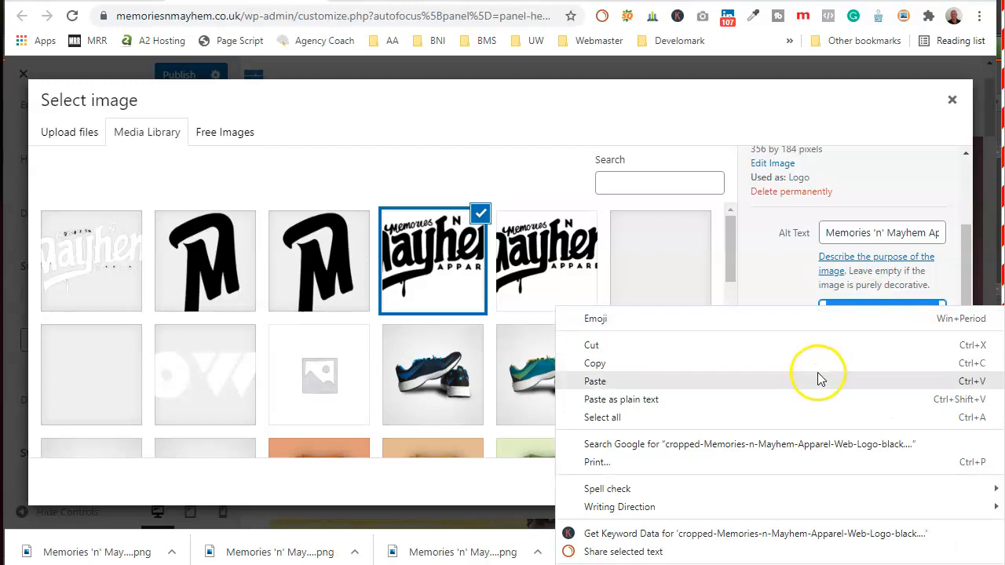
left_click(854, 405)
key("ctrl+a")
right_click(853, 405)
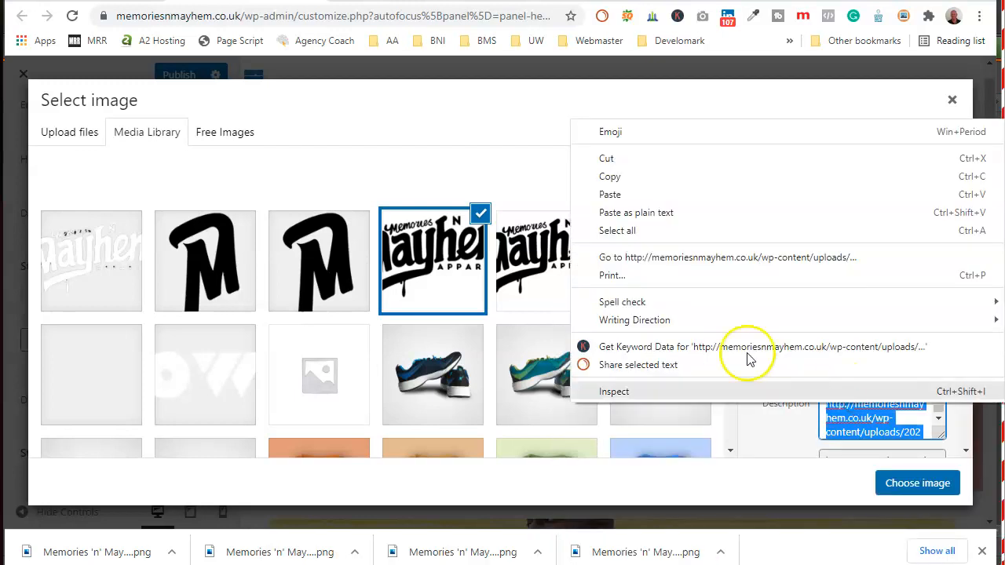
left_click(646, 203)
Step: Choose the cropped black logo as the sticky logo and check the header transition in the page preview
left_click(918, 482)
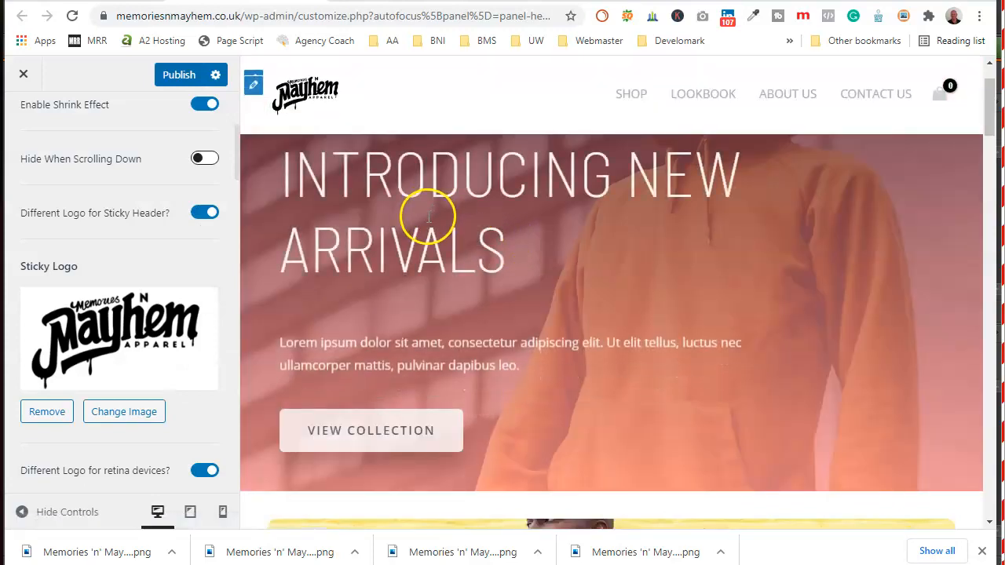
scroll(406, 214, "up", 2)
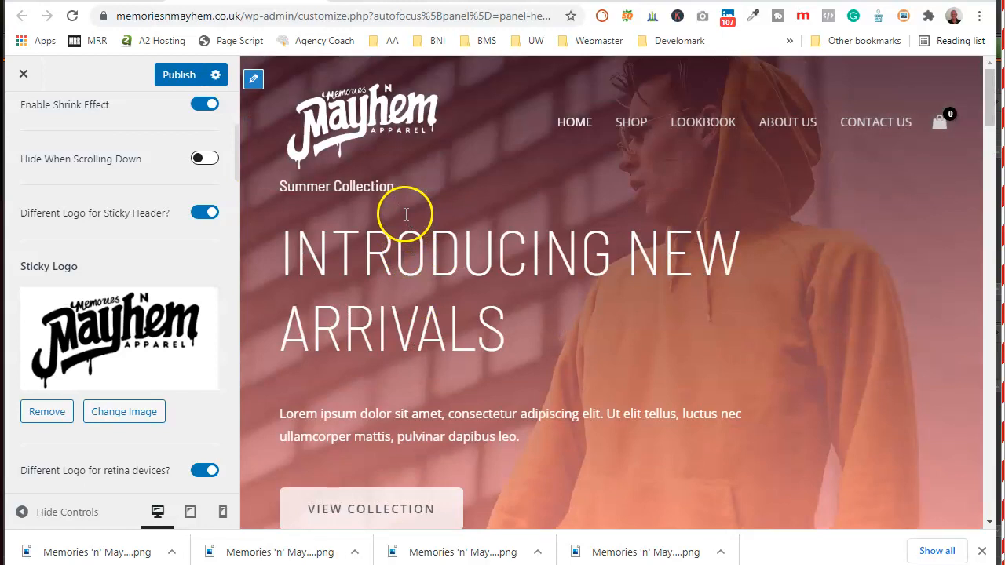
scroll(408, 183, "down", 1)
scroll(419, 183, "up", 1)
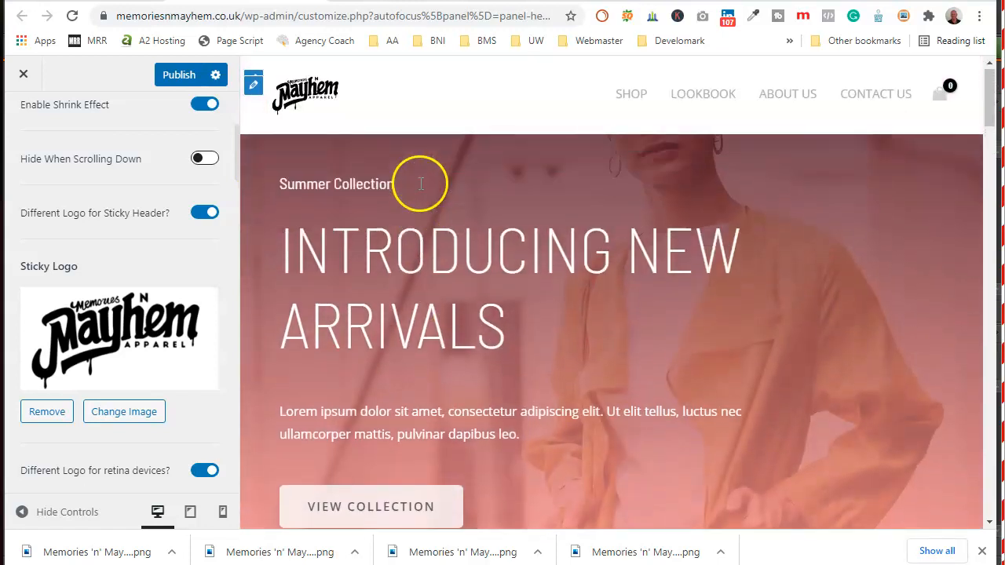
scroll(420, 181, "down", 1)
scroll(420, 181, "up", 1)
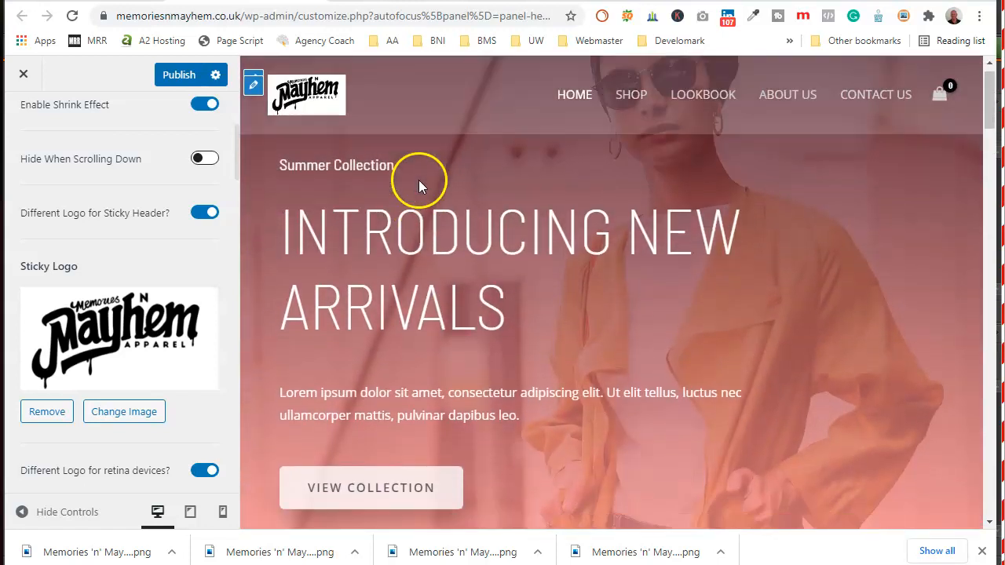
scroll(420, 182, "down", 1)
scroll(420, 184, "up", 1)
Step: Set the Sticky Logo Width to 150 px
scroll(85, 230, "down", 2)
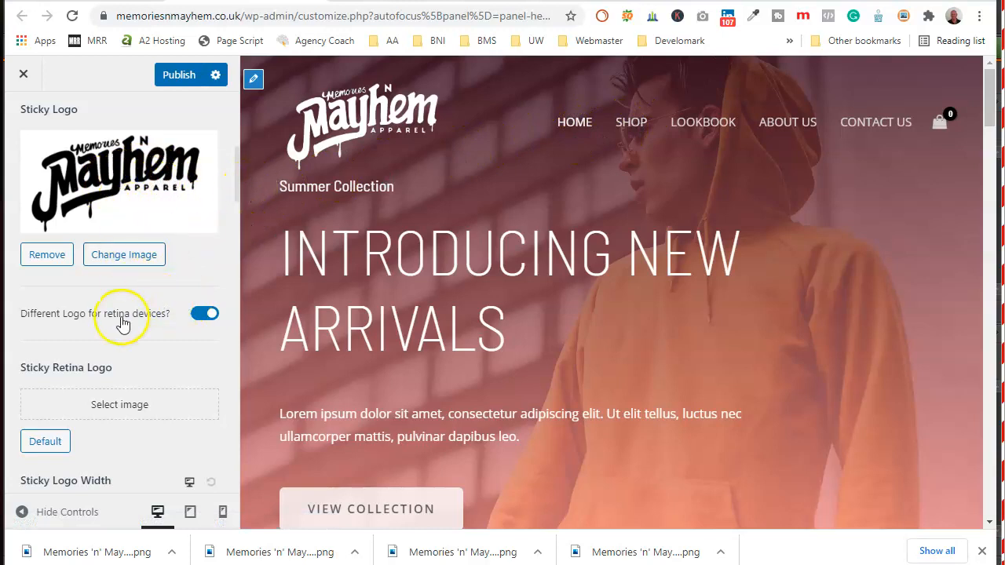
scroll(118, 328, "down", 5)
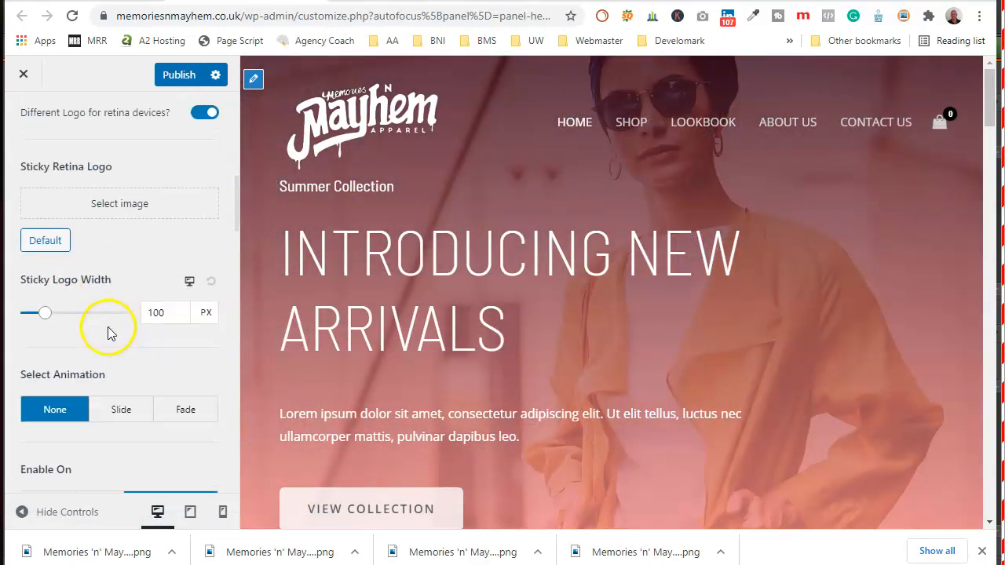
scroll(377, 226, "down", 2)
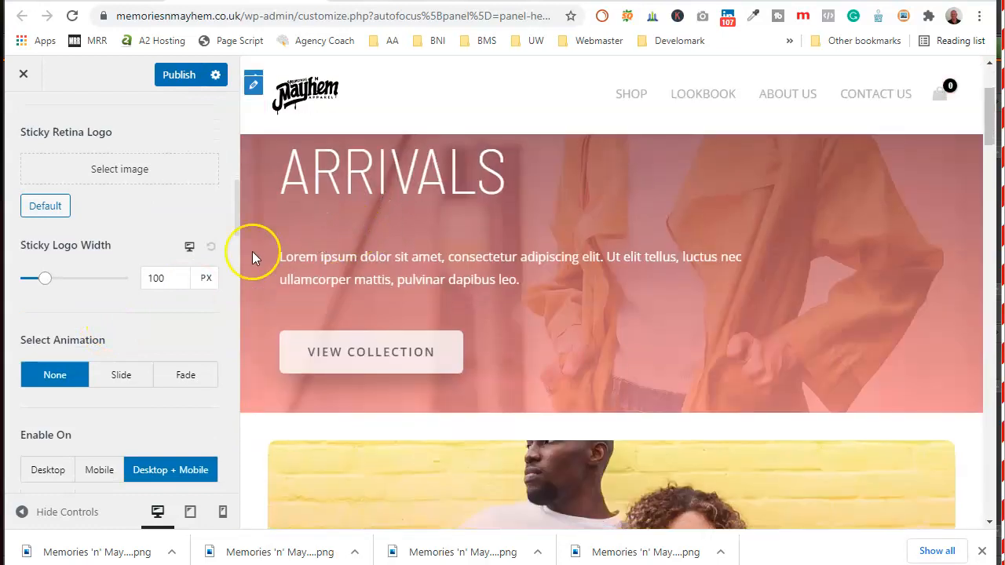
mouse_move(47, 285)
left_mouse_down()
mouse_move(74, 284)
mouse_move(45, 286)
left_mouse_up()
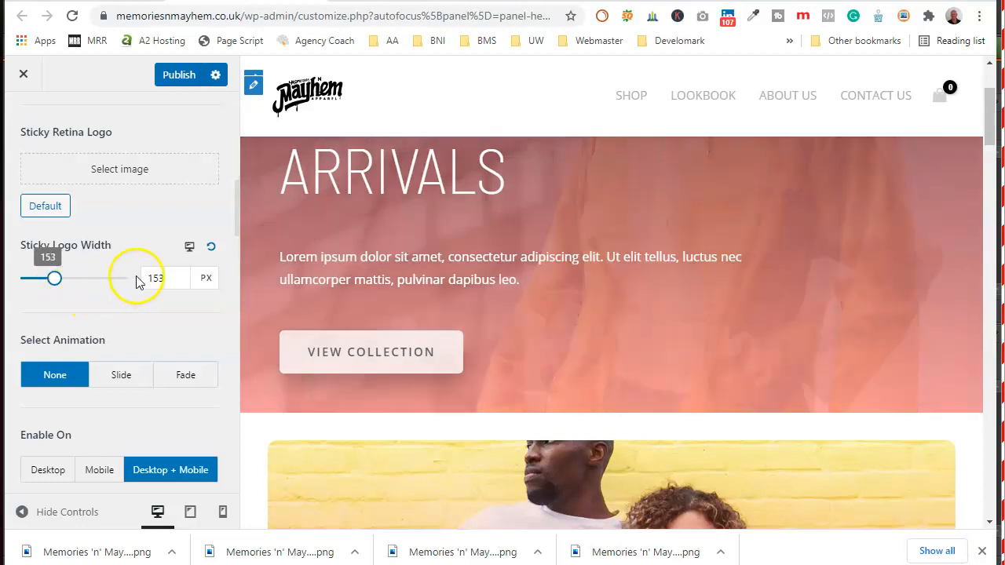
left_click(168, 278)
key("Up")
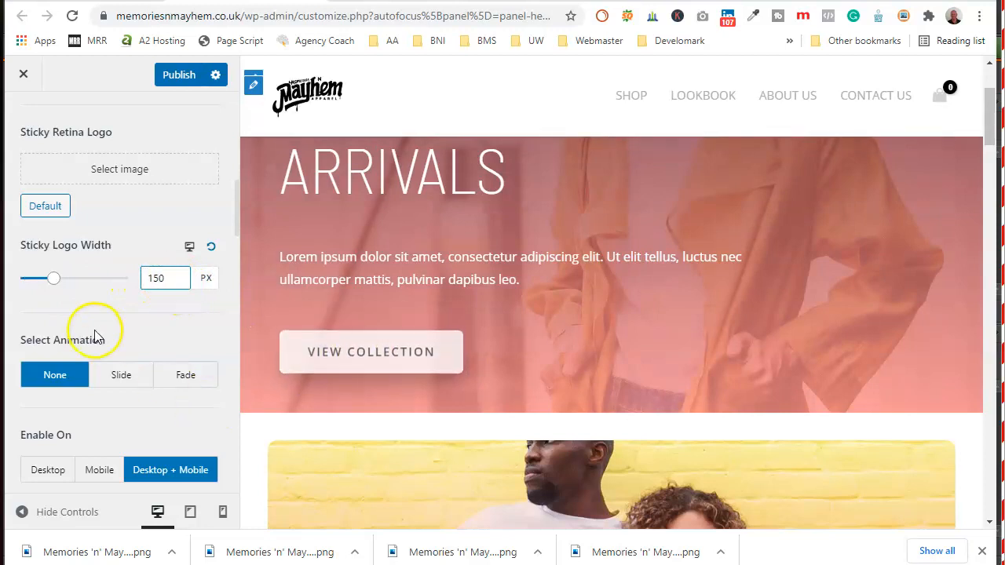
Step: Look through the remaining Sticky Header settings, return to the Header sections and publish the changes
scroll(99, 340, "down", 2)
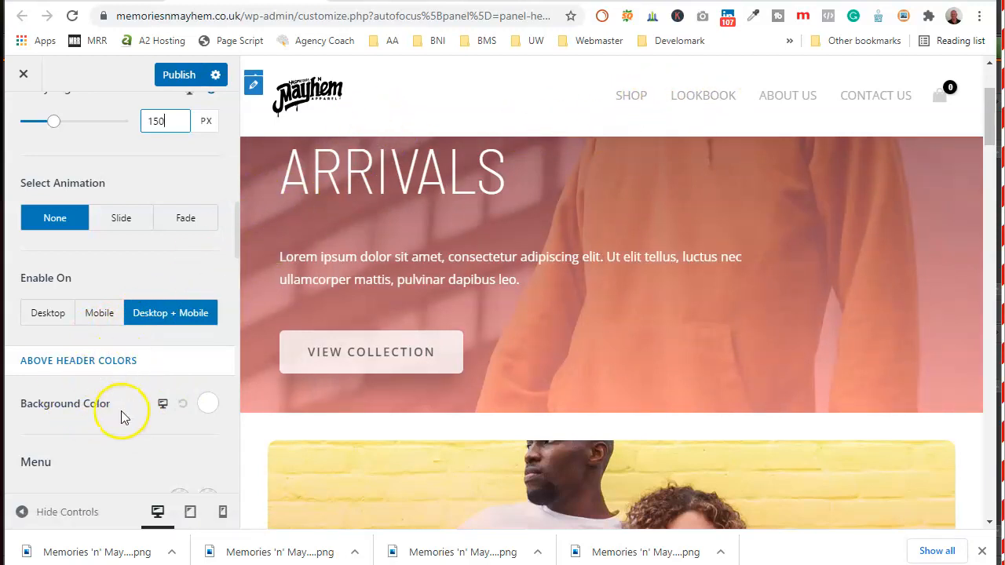
scroll(118, 412, "down", 3)
scroll(89, 361, "down", 2)
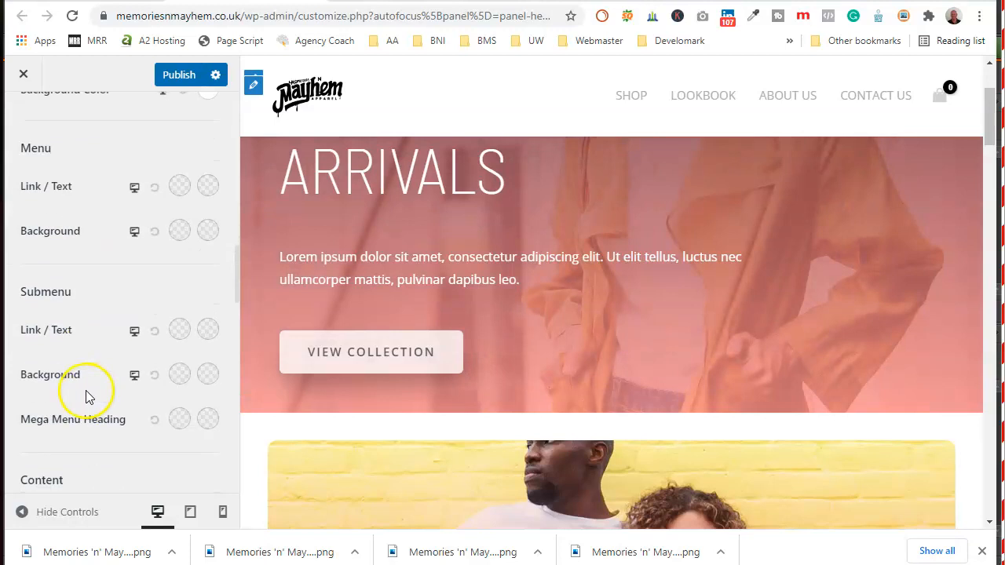
scroll(90, 396, "up", 10)
scroll(82, 387, "up", 2)
left_click(26, 121)
left_click(180, 76)
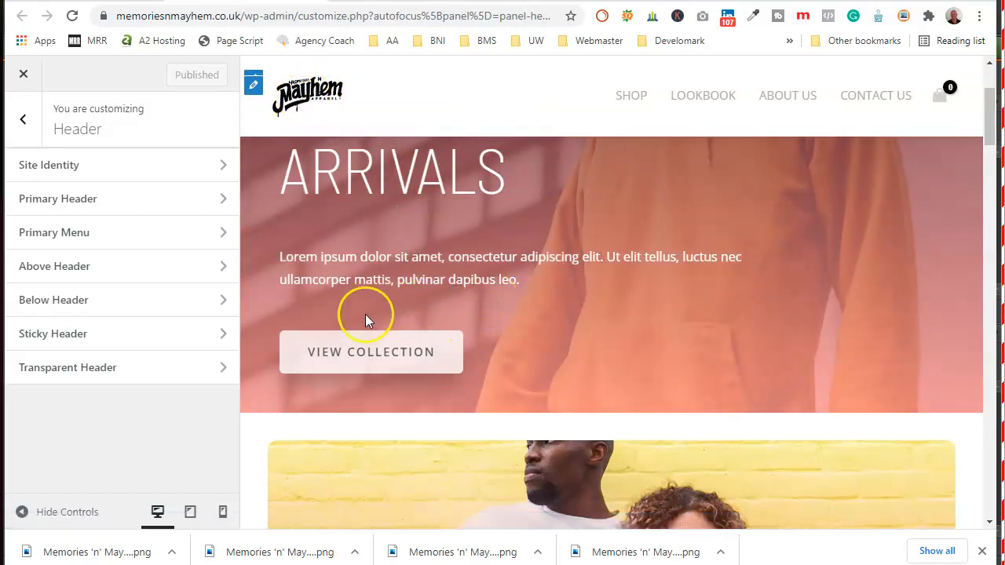
Step: Close the downloads bar, leave the Customizer and open Set Colors from the Astra Options page
left_click(982, 552)
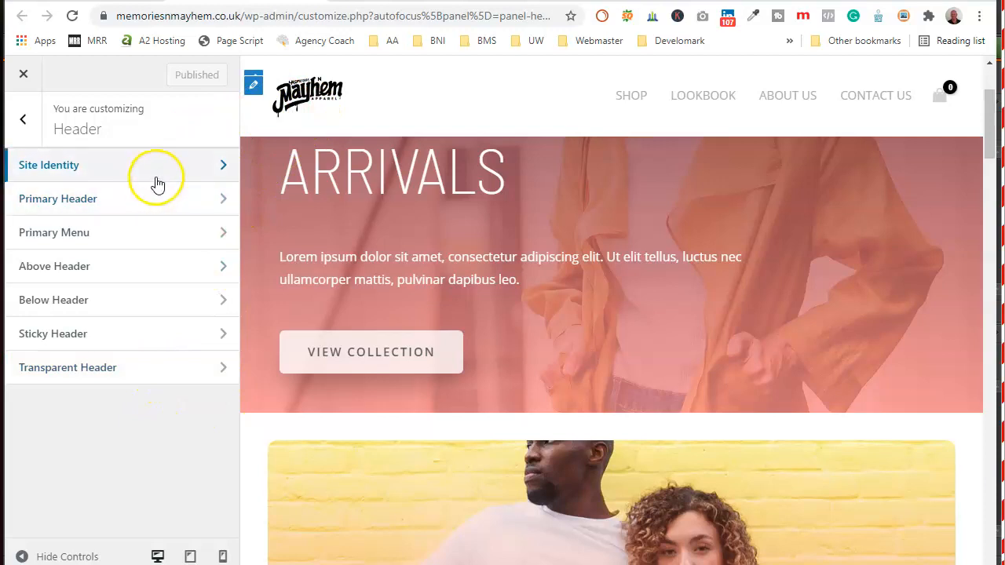
left_click(23, 118)
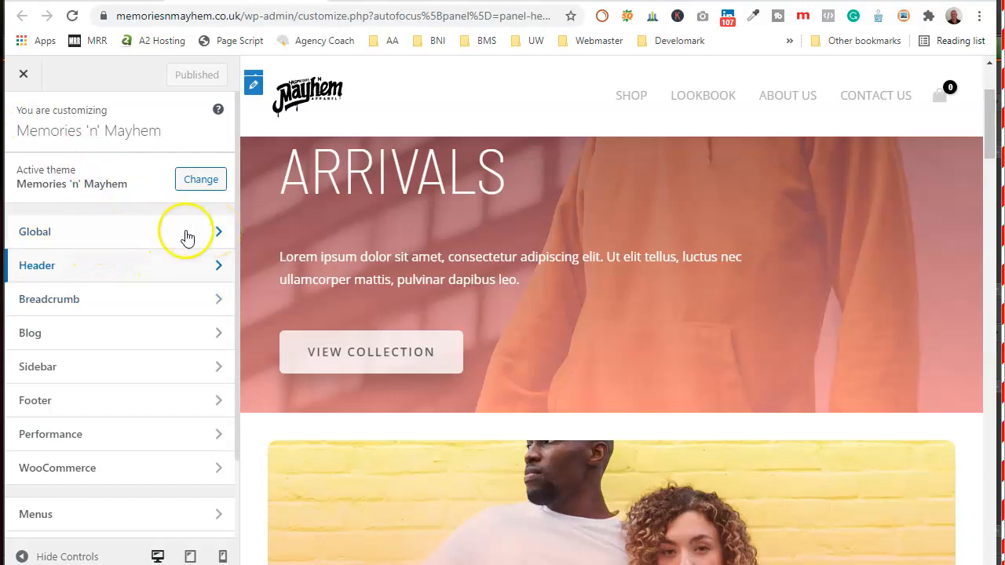
left_click(216, 232)
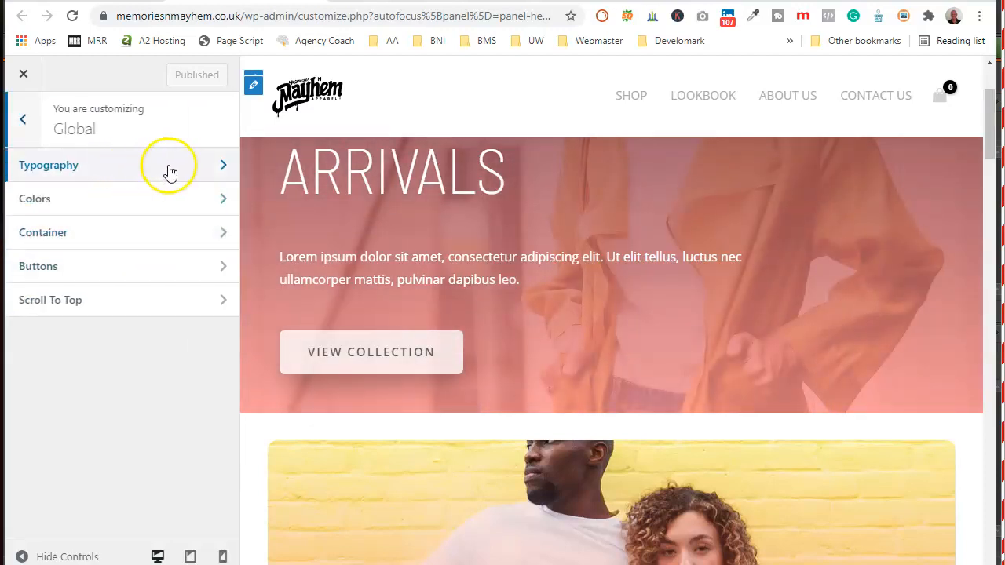
left_click(22, 74)
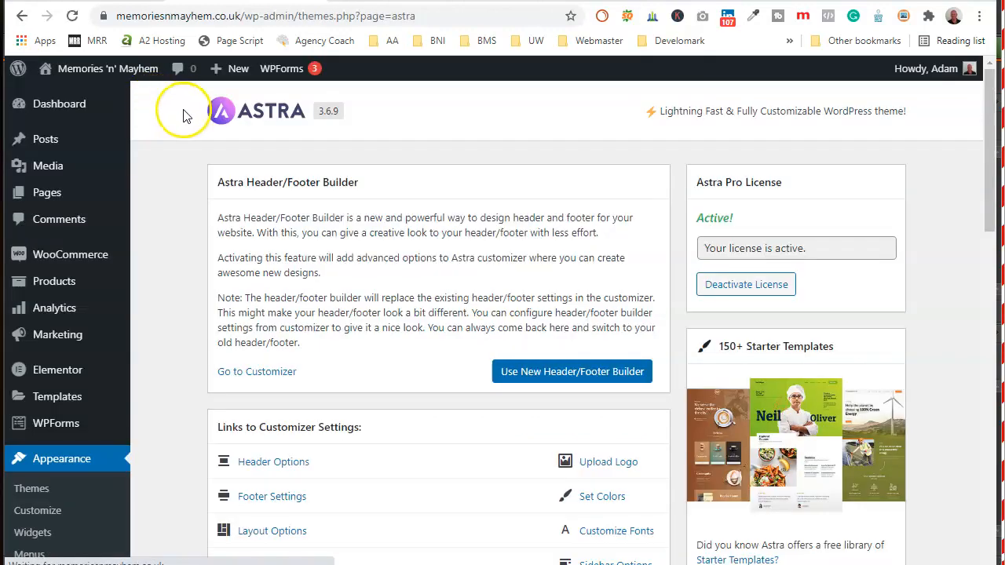
scroll(67, 456, "down", 2)
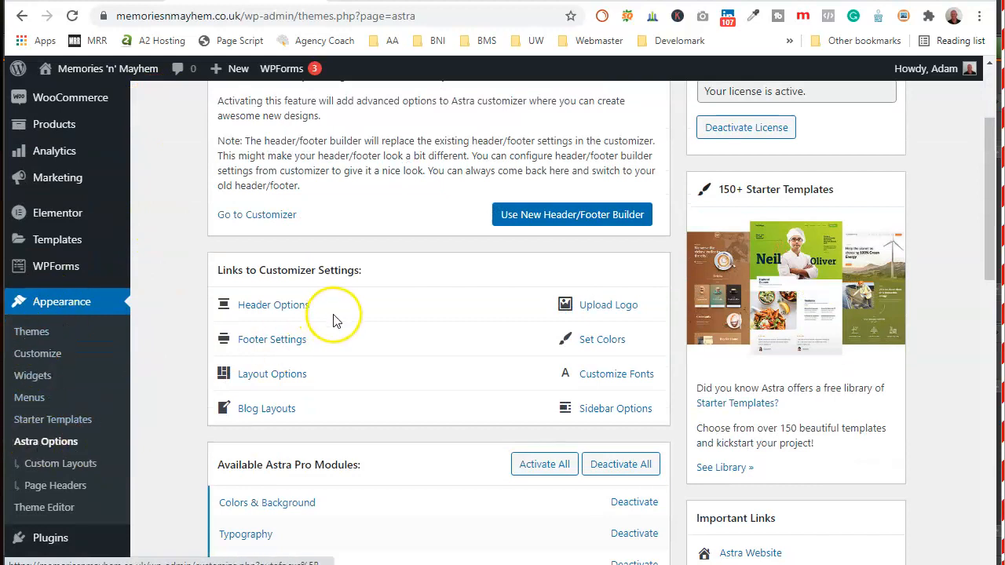
left_click(612, 345)
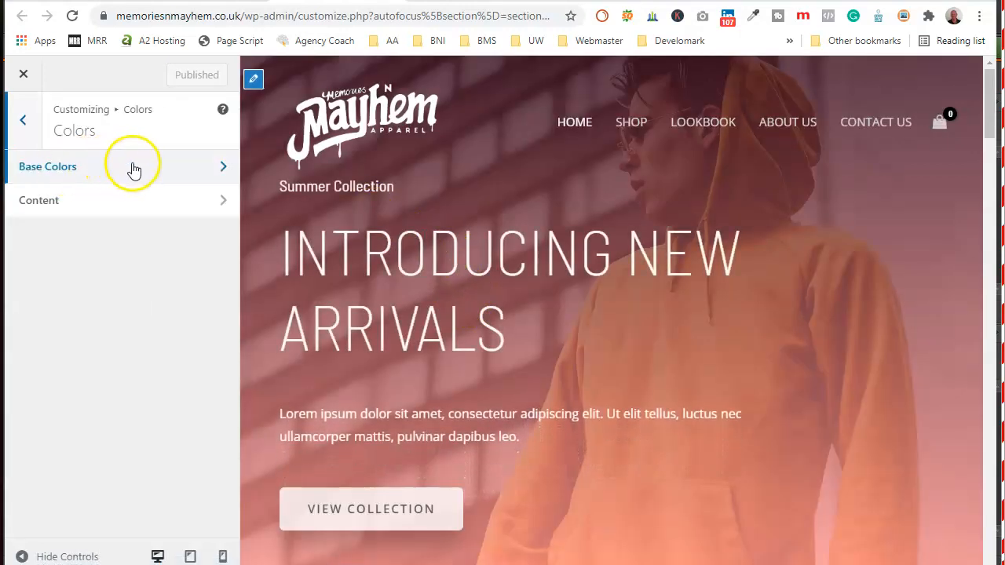
Step: Set the Text Color in Base Colors to the black swatch
left_click(223, 178)
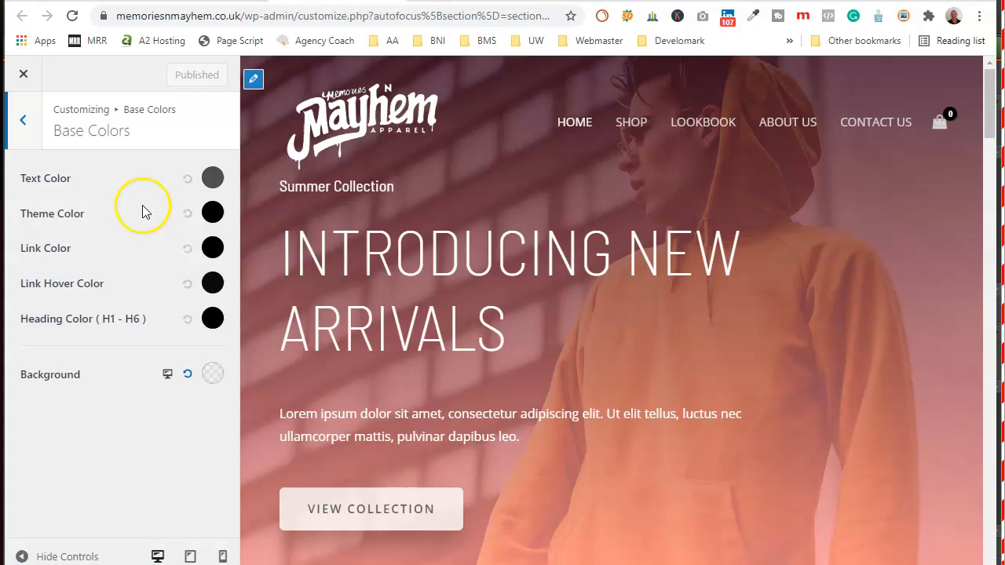
left_click(211, 179)
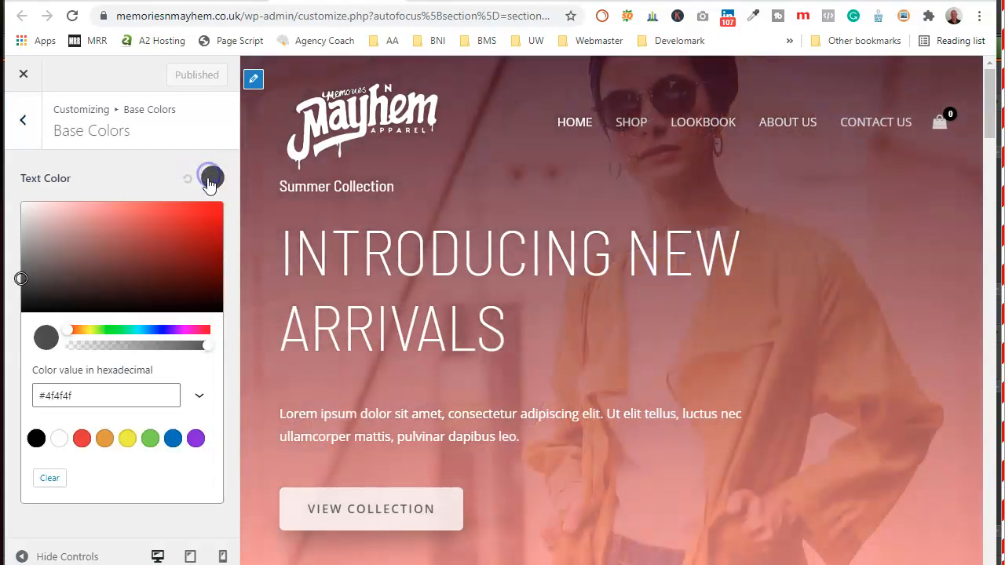
left_click(37, 440)
left_click(104, 178)
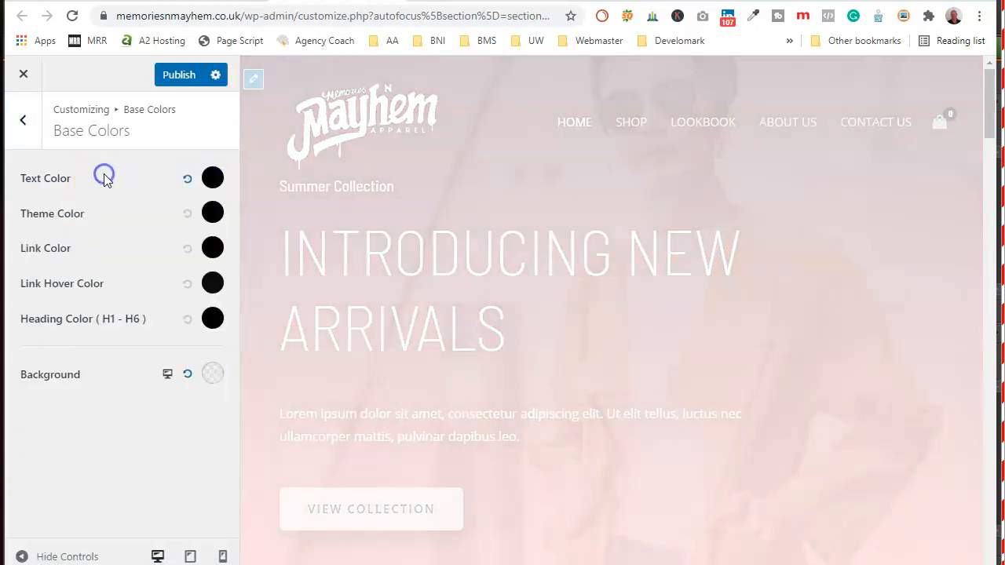
Step: Try out the Theme Color picker and set the Theme Color to the black swatch
left_click(213, 213)
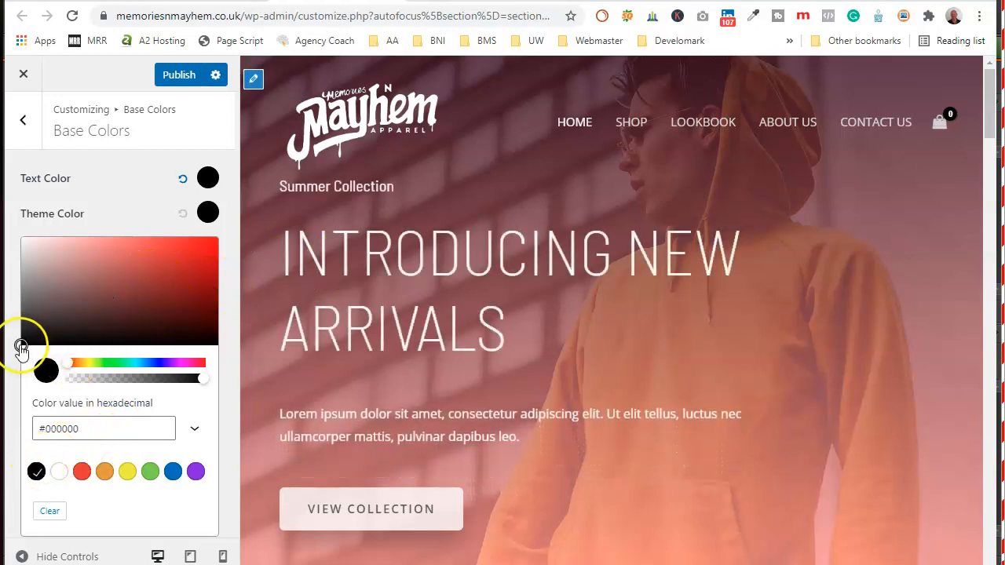
left_click_drag(119, 364, 179, 366)
mouse_move(21, 346)
left_mouse_down()
mouse_move(108, 276)
mouse_move(184, 249)
mouse_move(144, 270)
mouse_move(200, 277)
mouse_move(168, 317)
mouse_move(184, 323)
mouse_move(103, 294)
mouse_move(7, 350)
left_mouse_up()
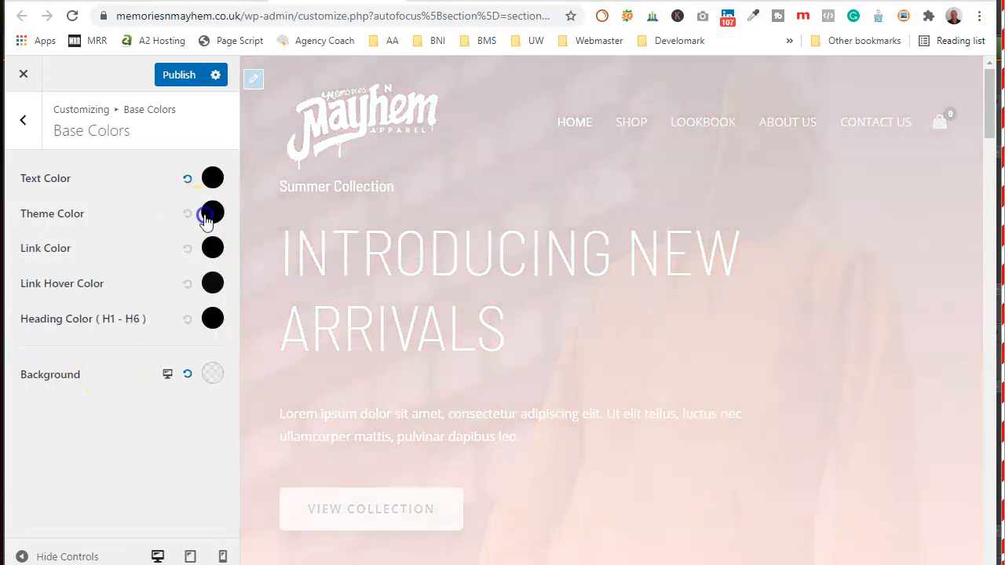
left_click(205, 220)
left_click(36, 472)
left_click(94, 220)
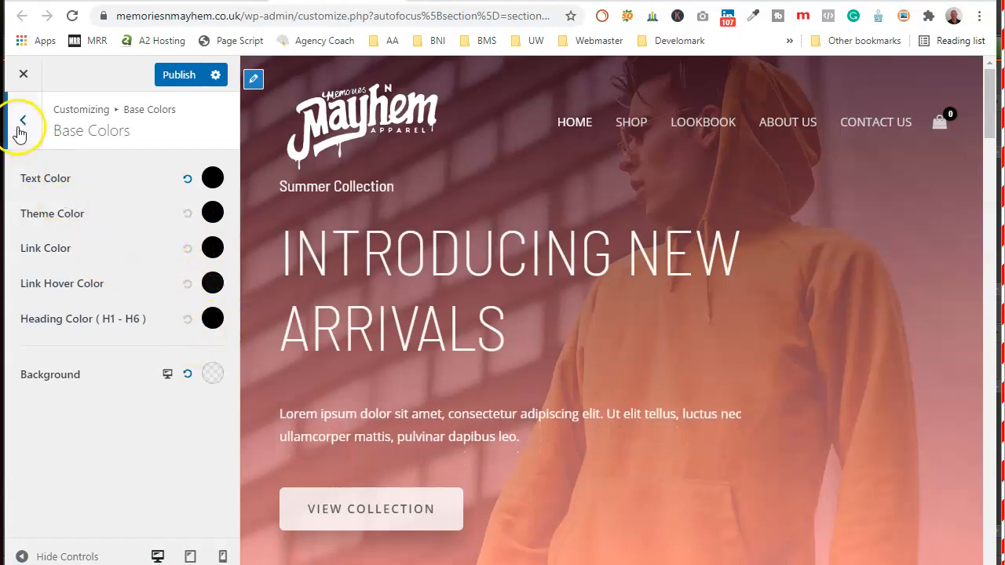
Step: Review the Content color settings, return to the Global sections and look through the homepage preview
left_click(21, 125)
left_click(90, 204)
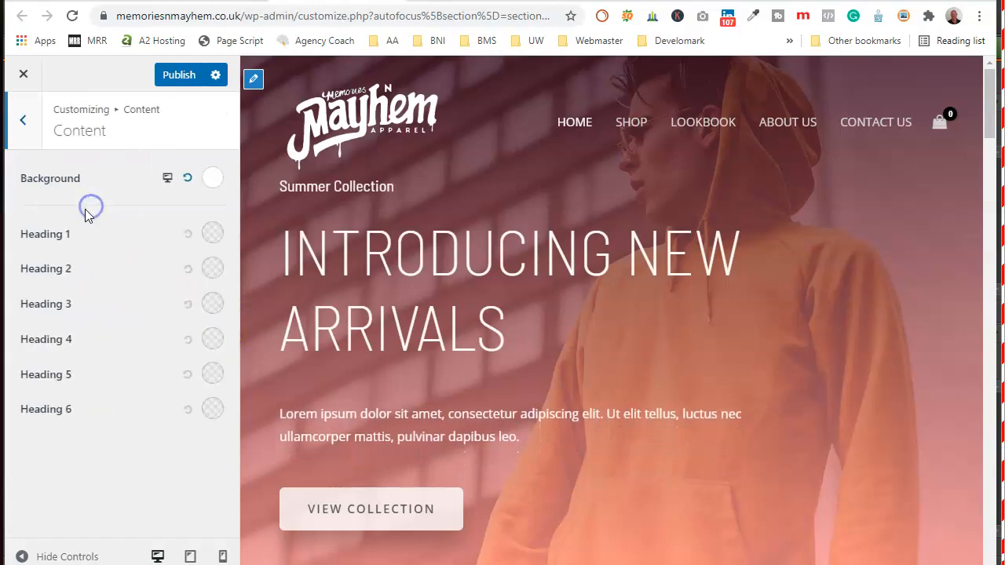
left_click(23, 124)
scroll(428, 298, "down", 10)
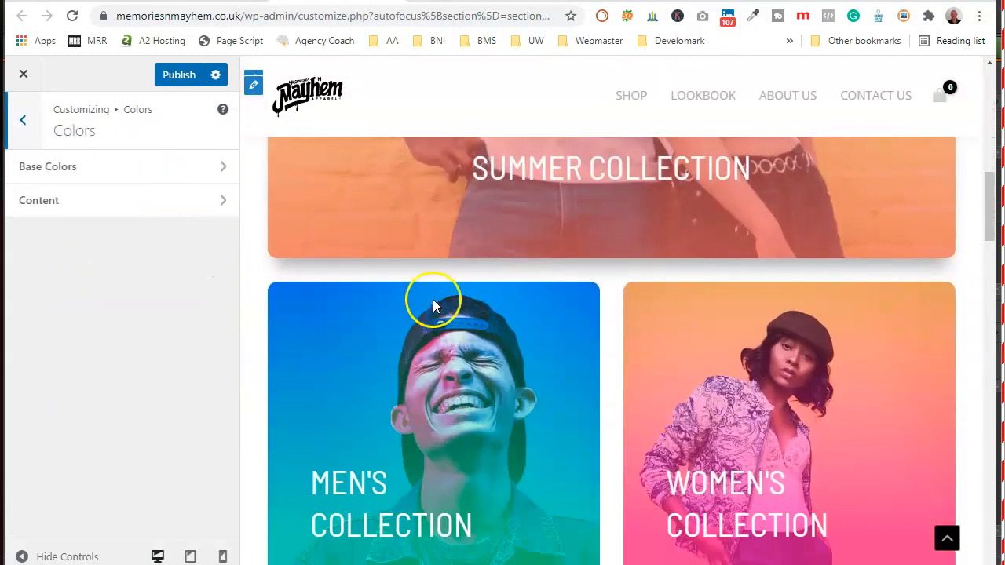
scroll(433, 302, "down", 9)
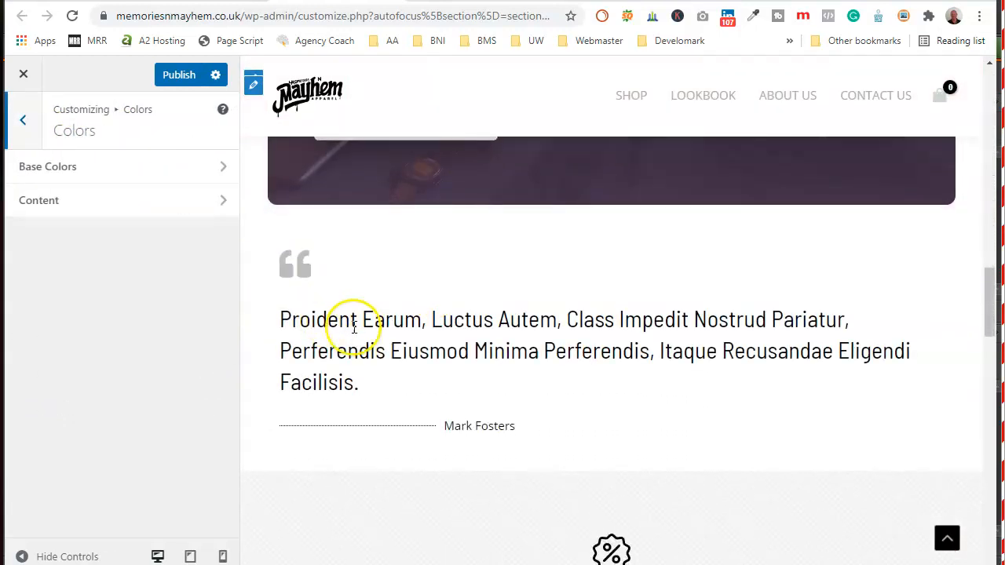
left_click(26, 125)
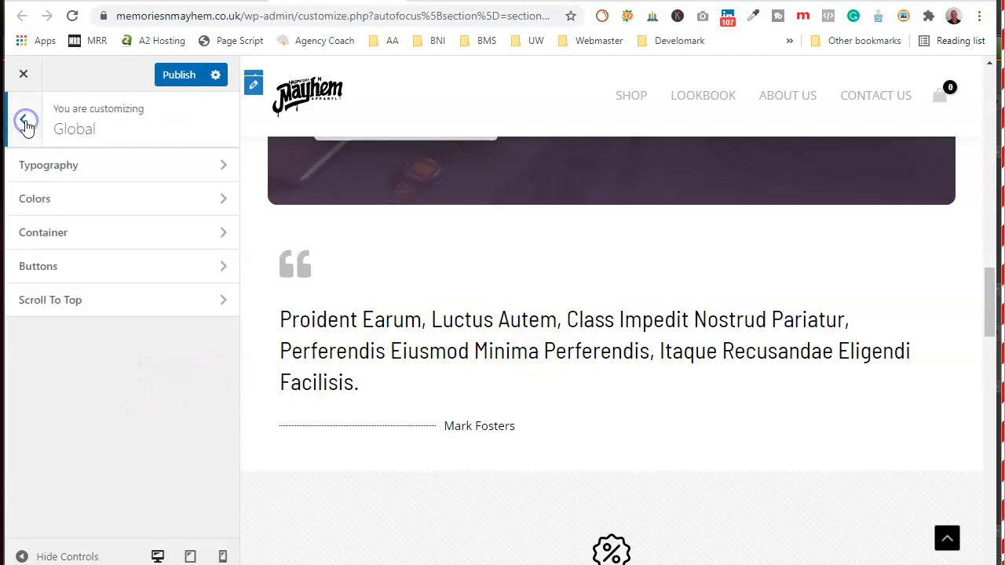
scroll(486, 321, "up", 12)
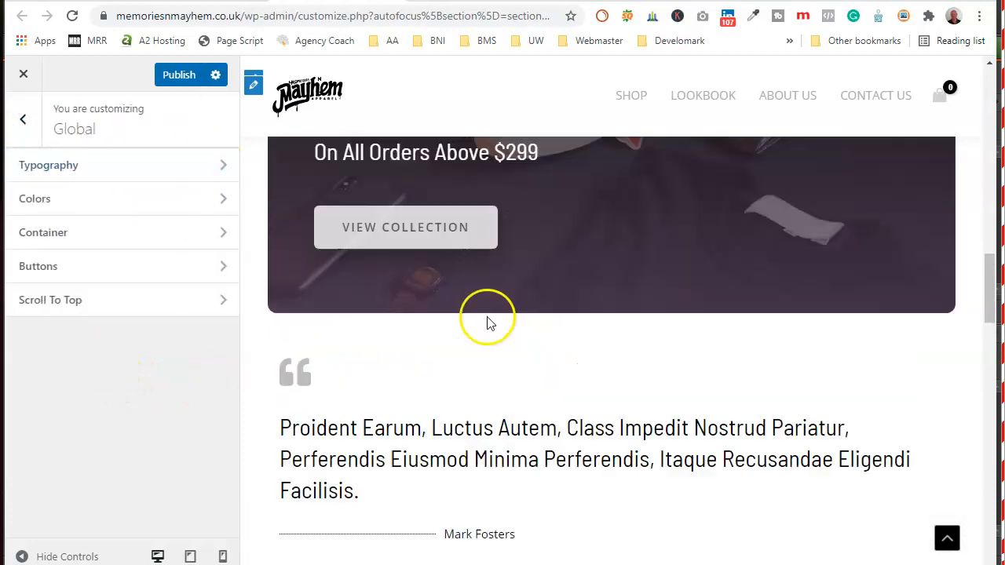
scroll(375, 353, "up", 6)
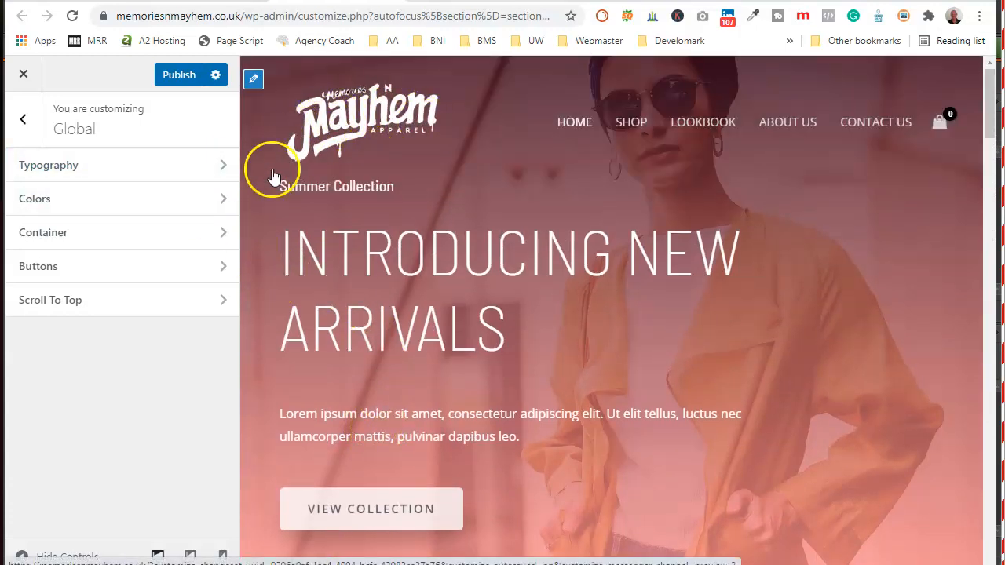
Step: Open the Base Typography settings and look over the Body Font Family list and the options below it
left_click(219, 167)
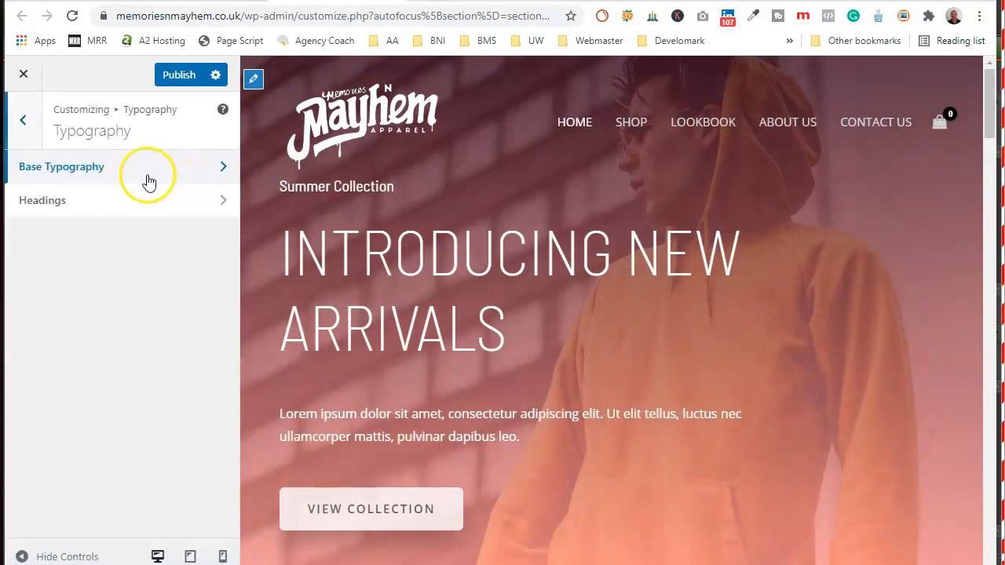
left_click(222, 161)
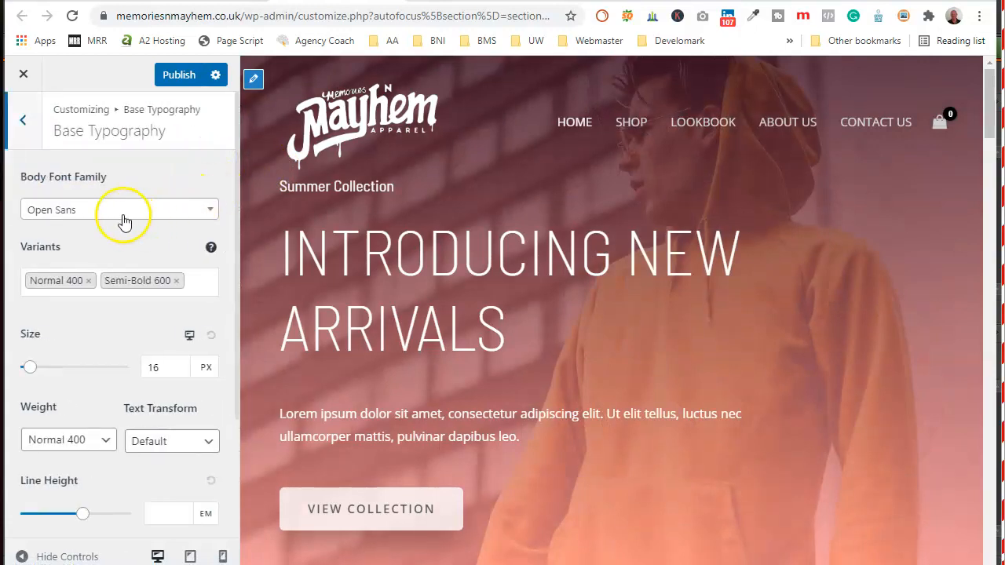
left_click(210, 218)
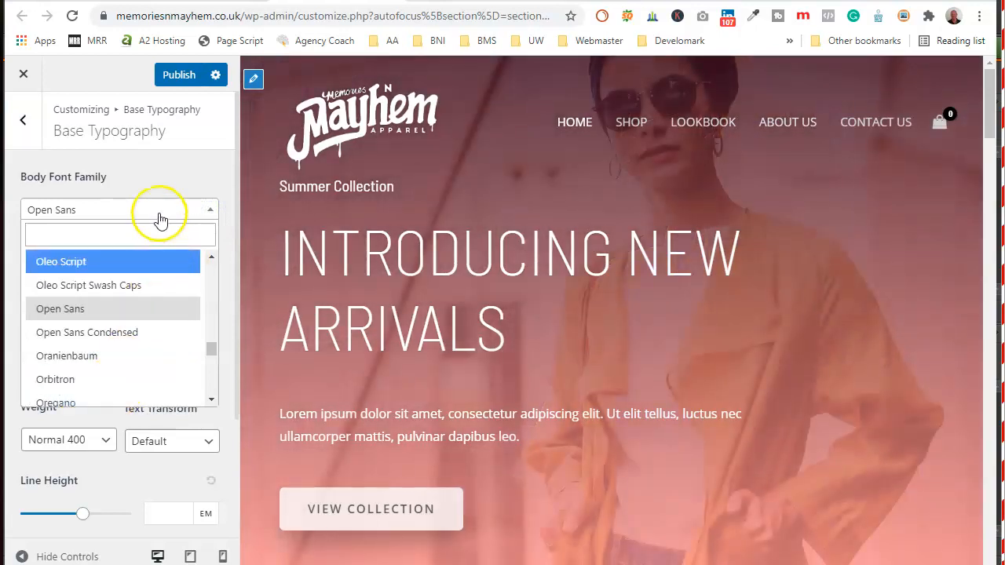
left_click(175, 186)
scroll(66, 346, "down", 1)
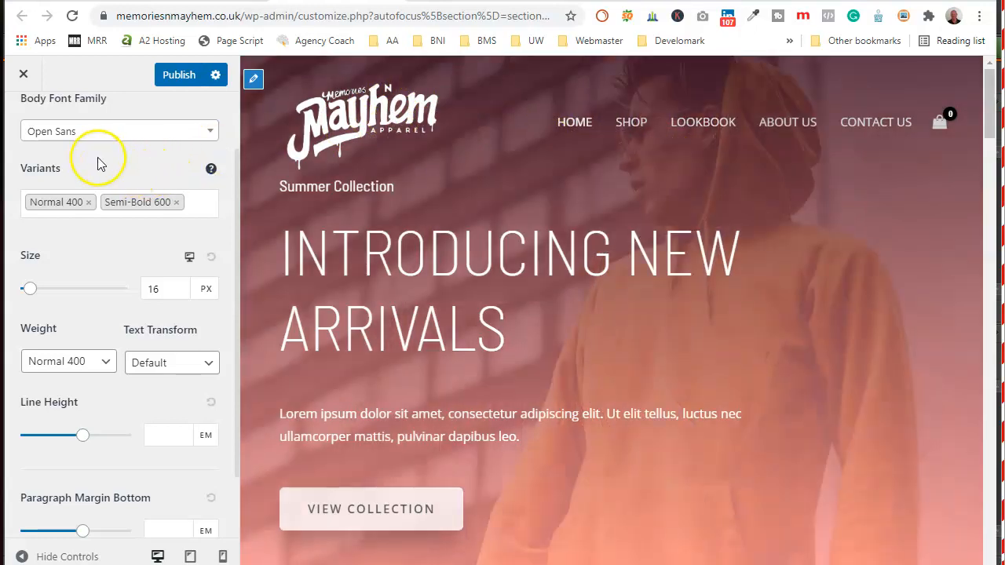
Step: Switch to the Pixlr browser tab, search for "google fonts" and open the Google Fonts site
left_click(707, 2)
left_click(418, 23)
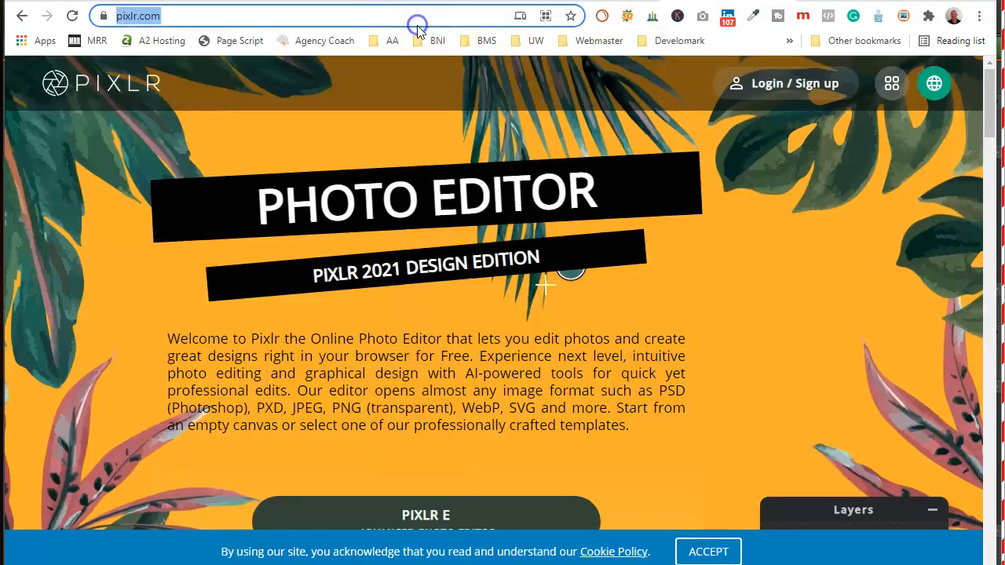
type("google ")
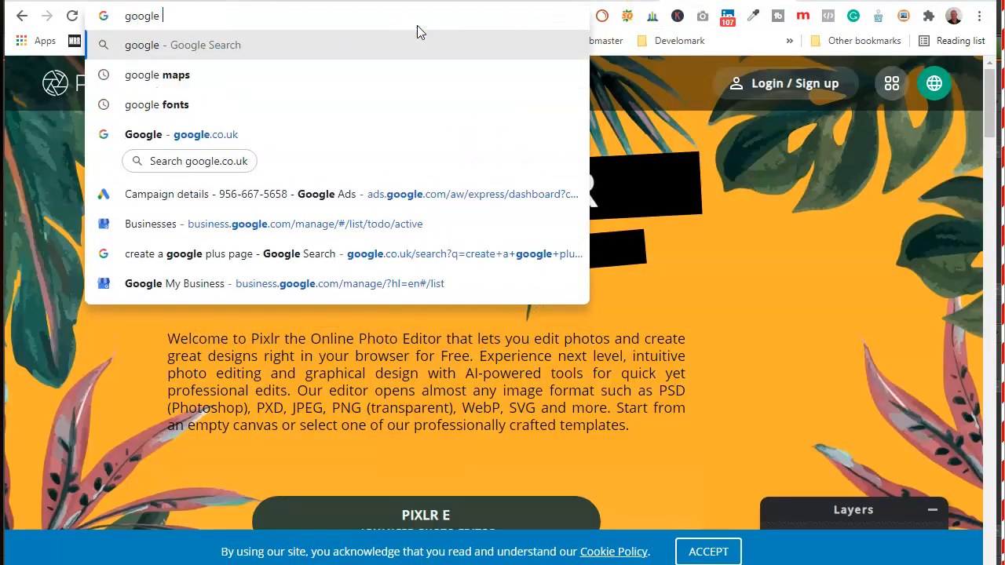
type("fonts")
key("Return")
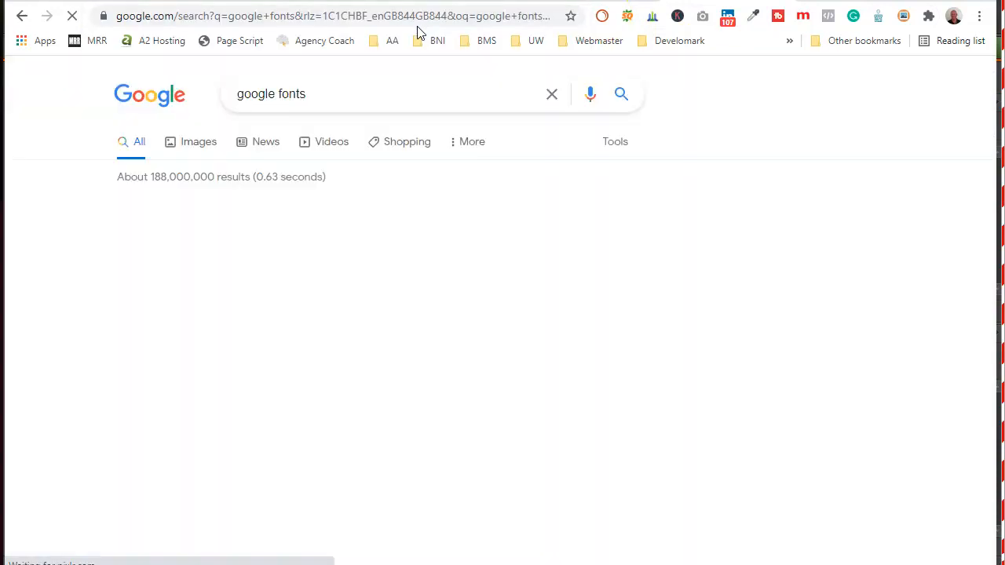
left_click(205, 229)
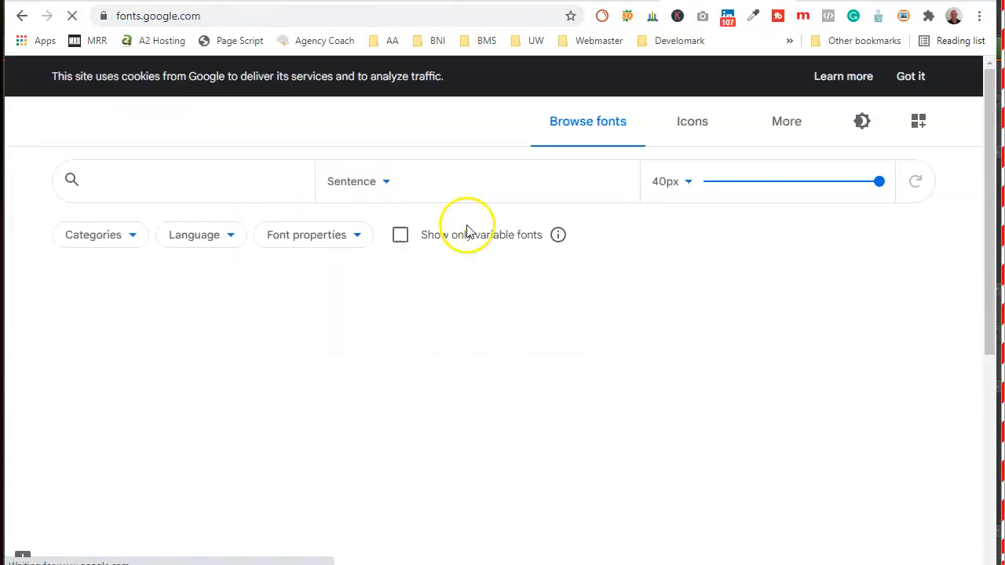
Step: Browse the Google Fonts families and compare their sample text to pick a font for the site
scroll(542, 313, "down", 9)
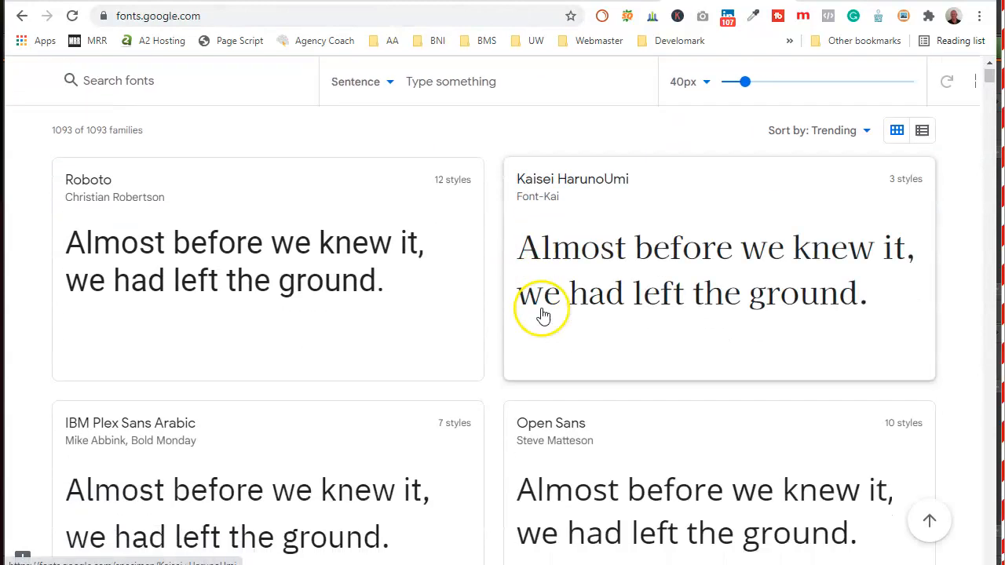
scroll(547, 304, "down", 7)
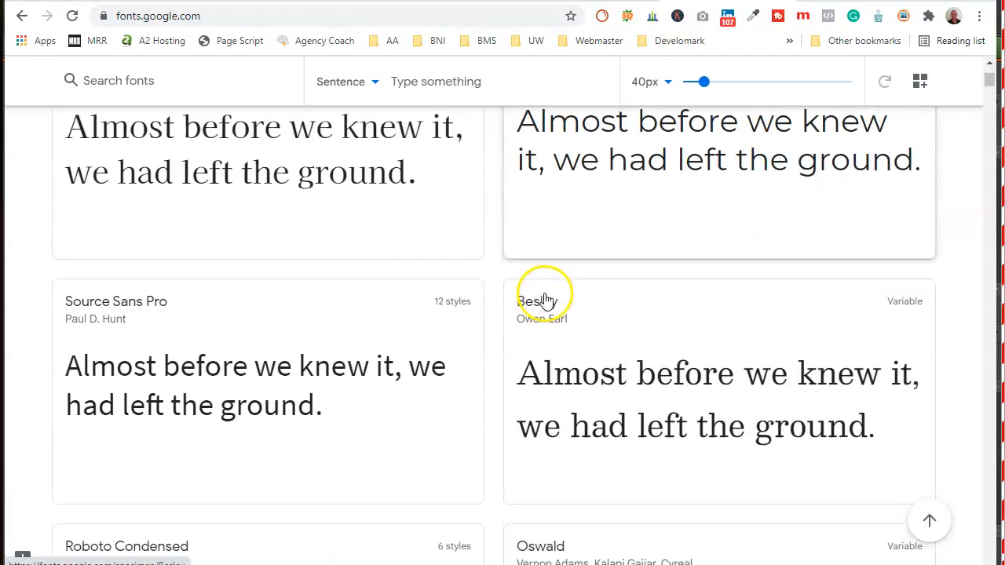
scroll(307, 243, "down", 5)
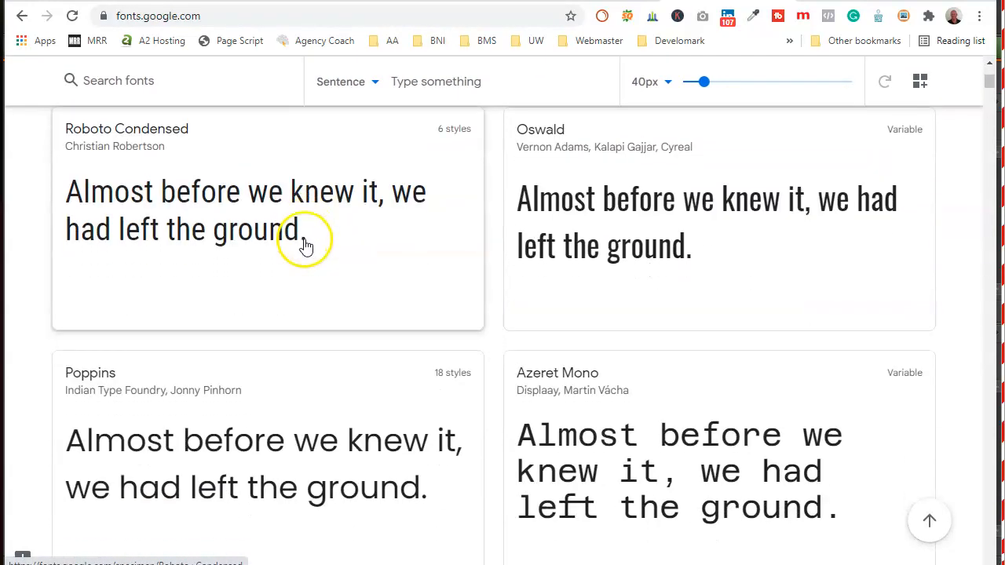
scroll(523, 251, "down", 2)
scroll(320, 320, "down", 2)
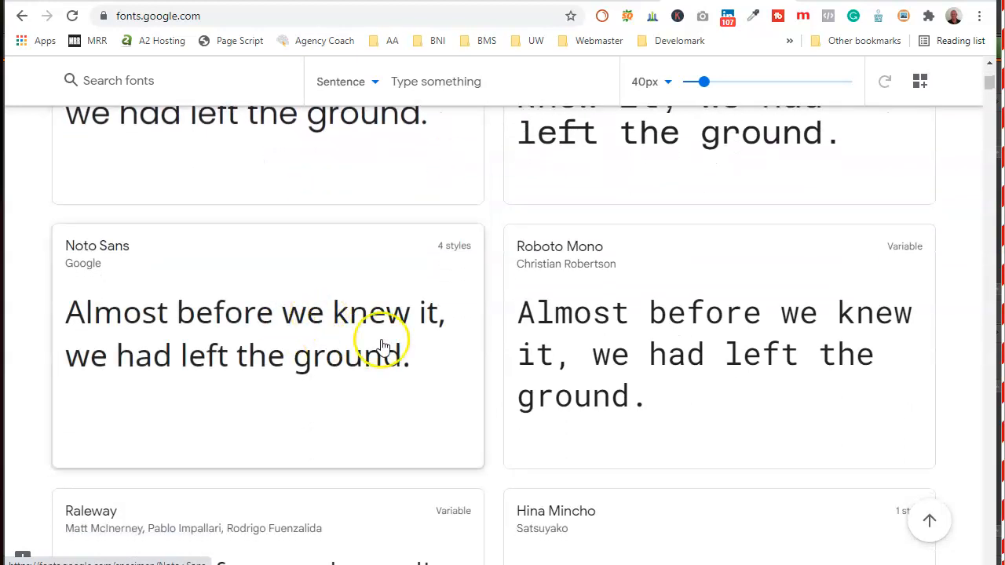
scroll(348, 350, "down", 1)
scroll(253, 357, "down", 2)
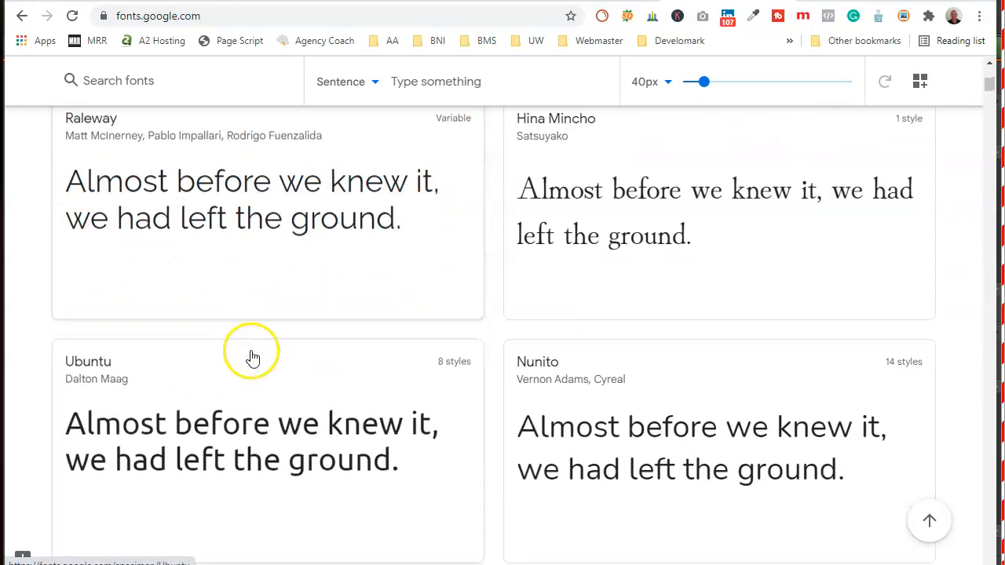
scroll(503, 294, "down", 3)
scroll(484, 275, "down", 12)
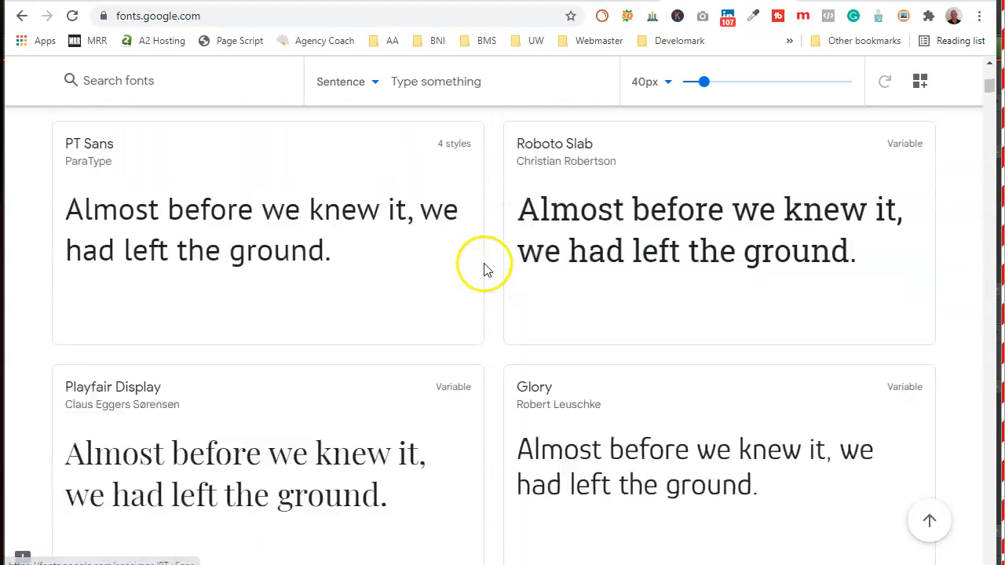
scroll(485, 268, "down", 9)
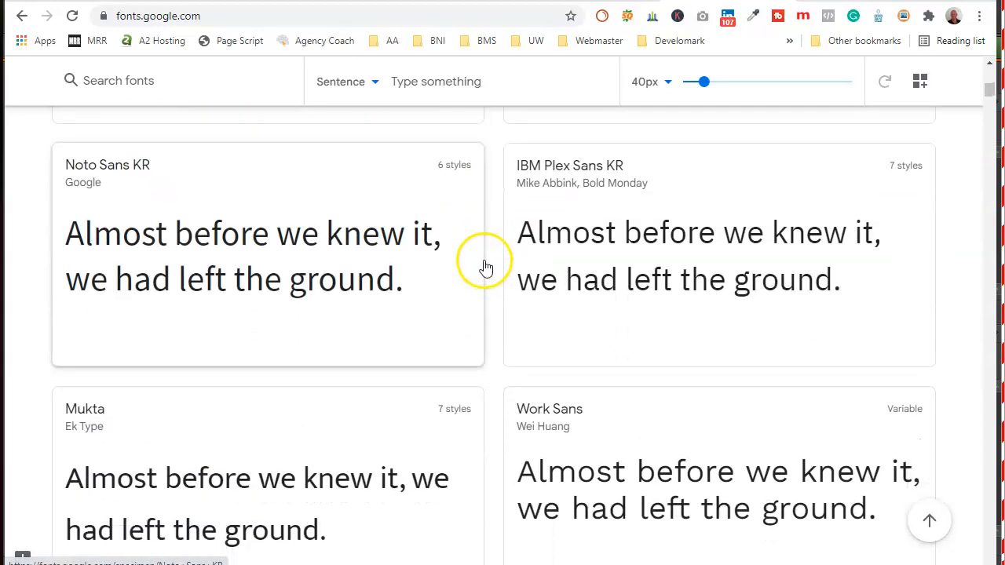
scroll(476, 267, "down", 3)
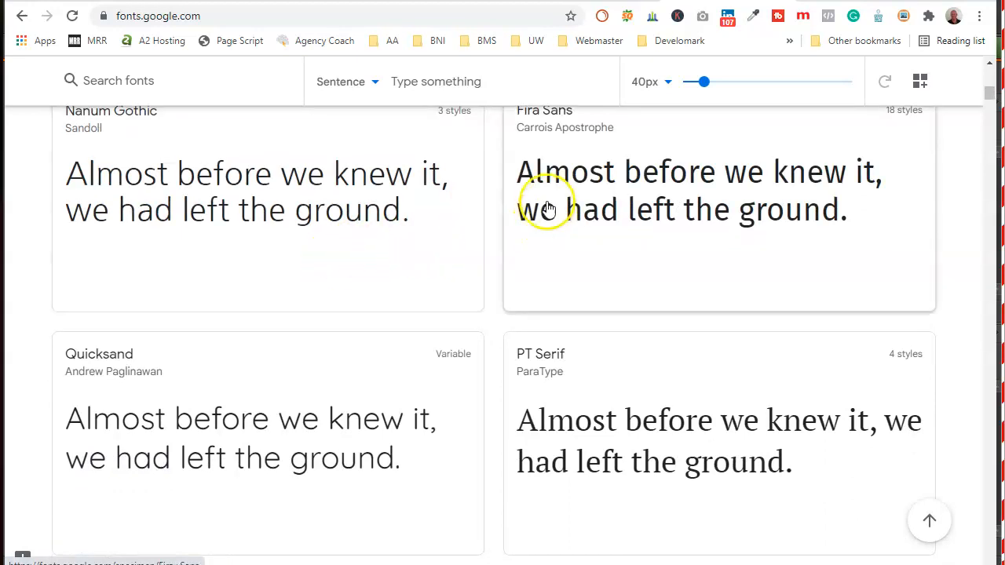
scroll(534, 201, "up", 1)
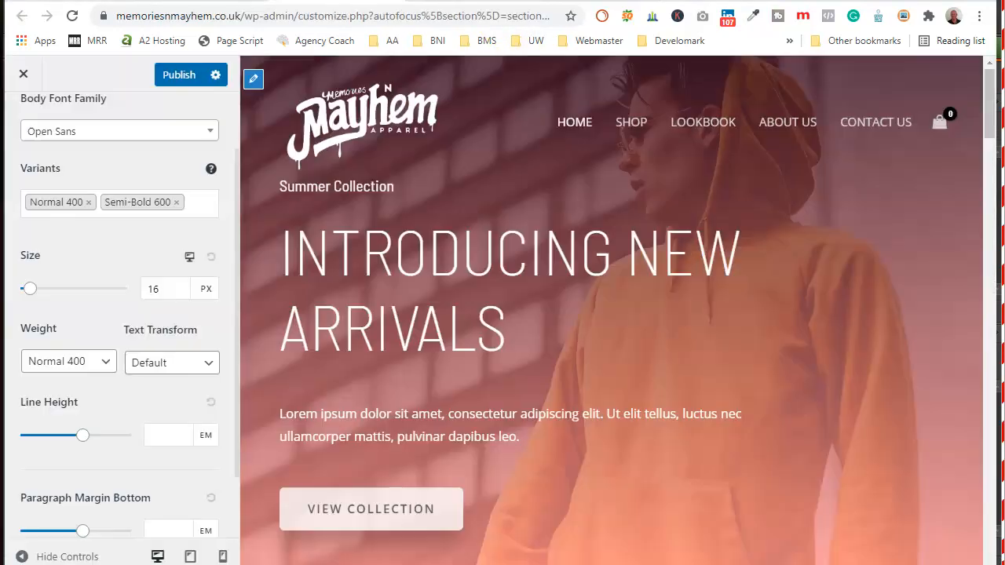
Step: Back in the Customizer's Base Typography settings, set the Body Font Family to Fira Sans
left_click(102, 132)
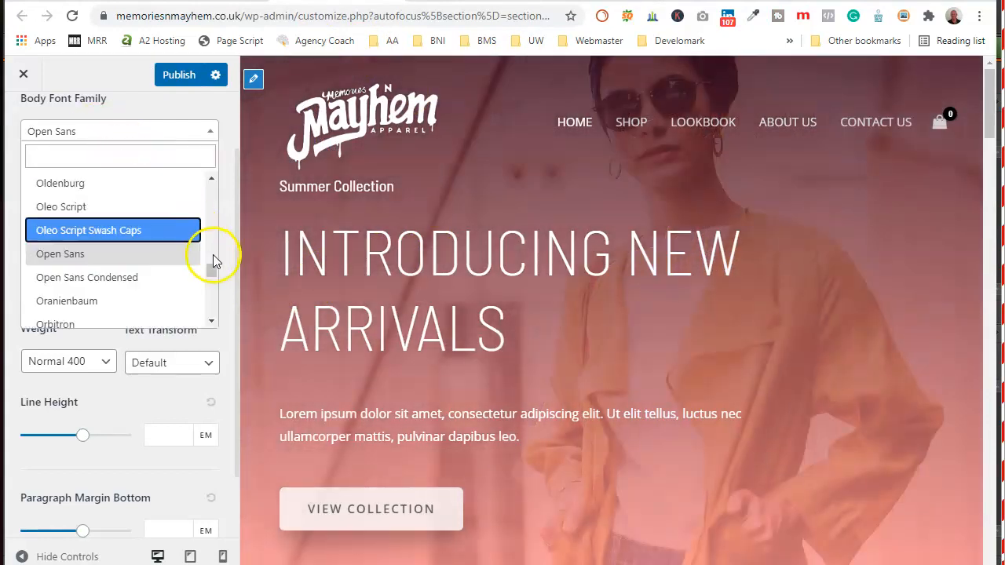
left_click_drag(212, 267, 209, 232)
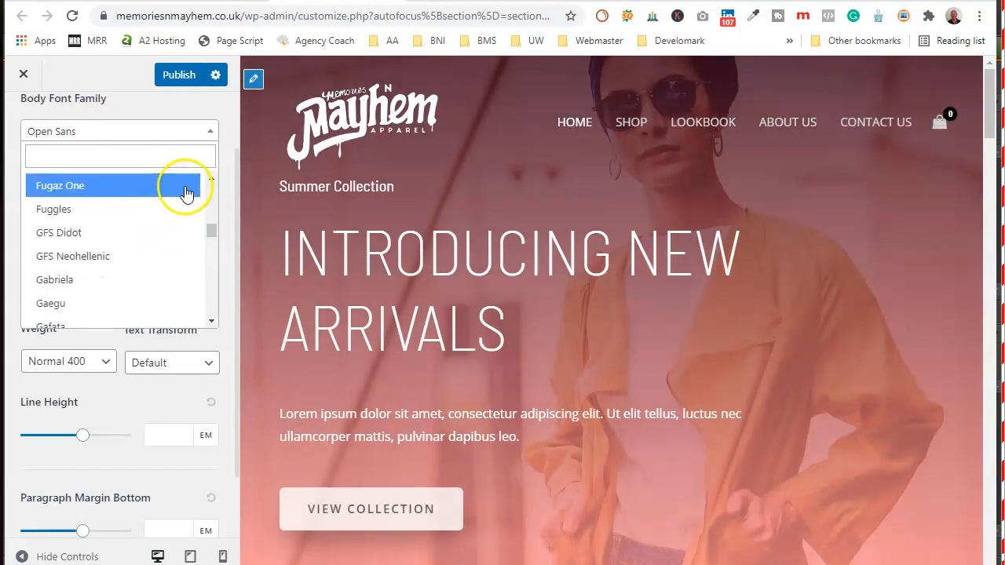
left_click(212, 179)
left_click(211, 178)
left_click(211, 180)
left_click(210, 180)
left_click(210, 180)
left_click(210, 180)
left_click(210, 179)
left_click(210, 180)
left_click(211, 180)
left_click(211, 180)
left_click(210, 180)
left_click(210, 179)
left_click(211, 179)
left_click(211, 180)
left_click(211, 180)
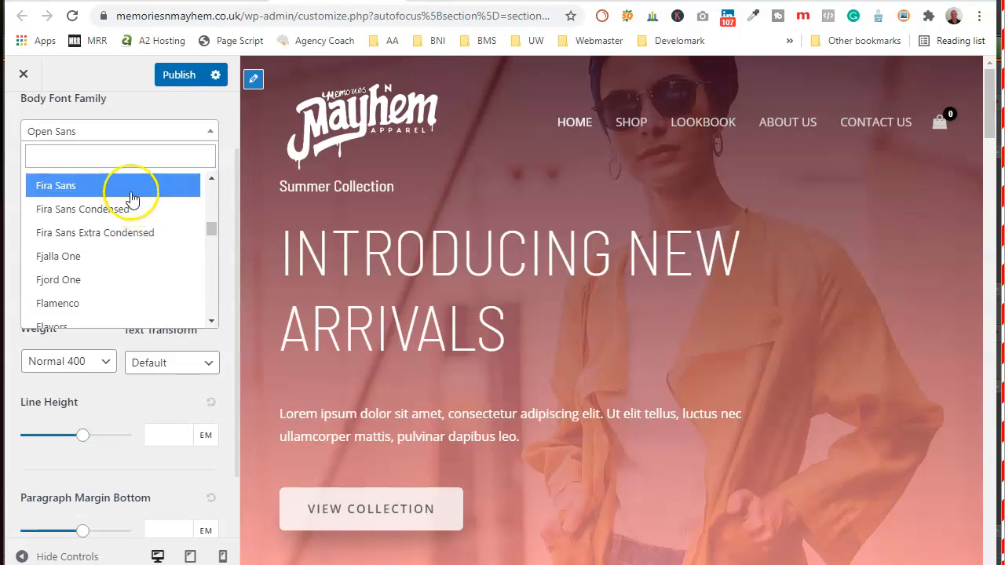
left_click(127, 187)
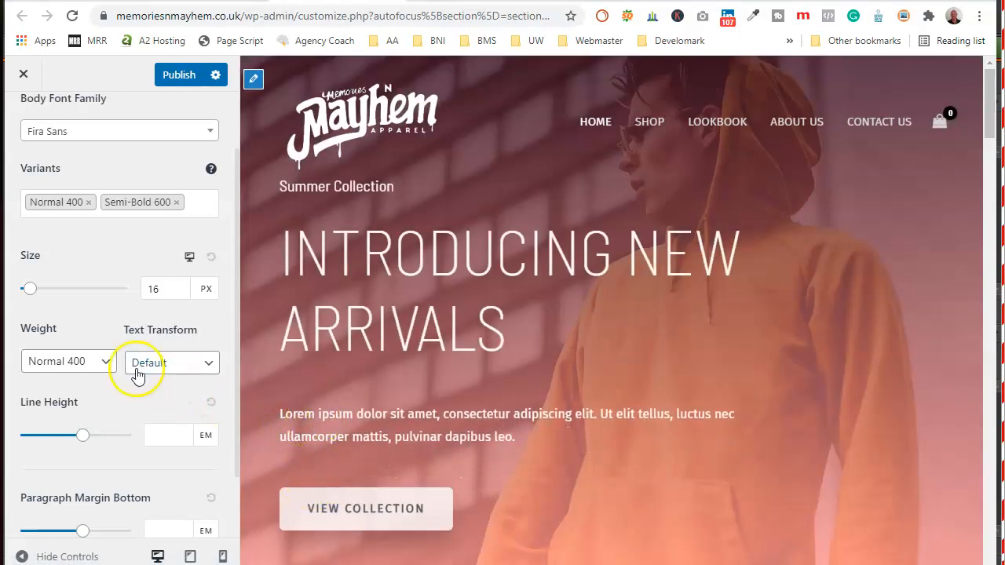
Step: In the Headings typography settings, set the Heading Font Family to Fira Sans and the Text Transform to Capitalize
scroll(69, 306, "down", 1)
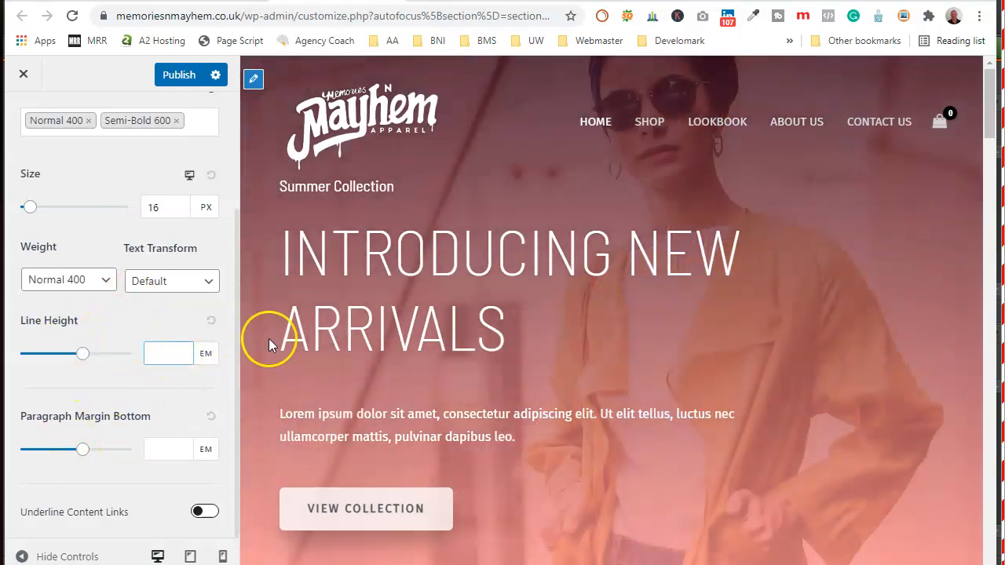
scroll(168, 322, "up", 2)
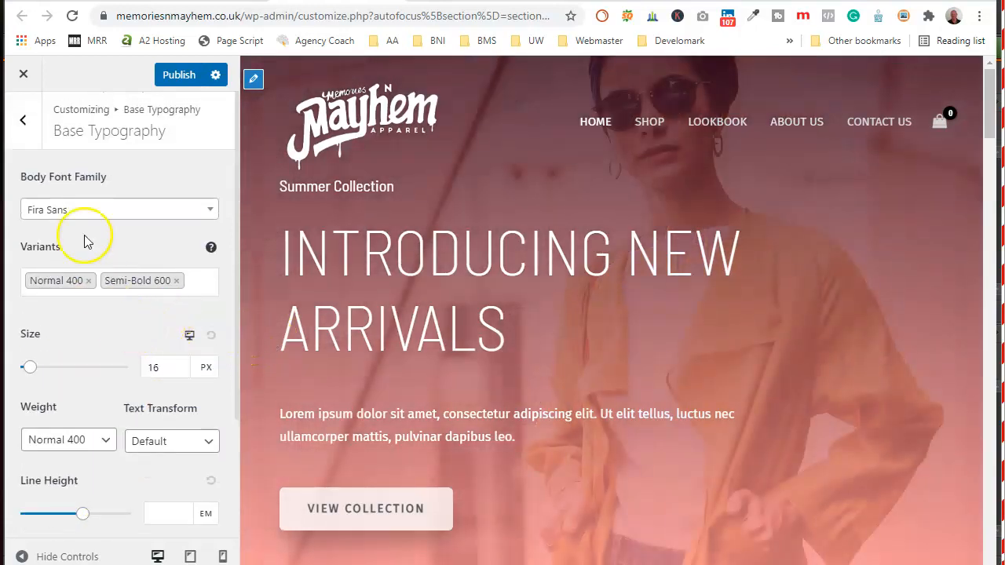
left_click(23, 121)
left_click(224, 202)
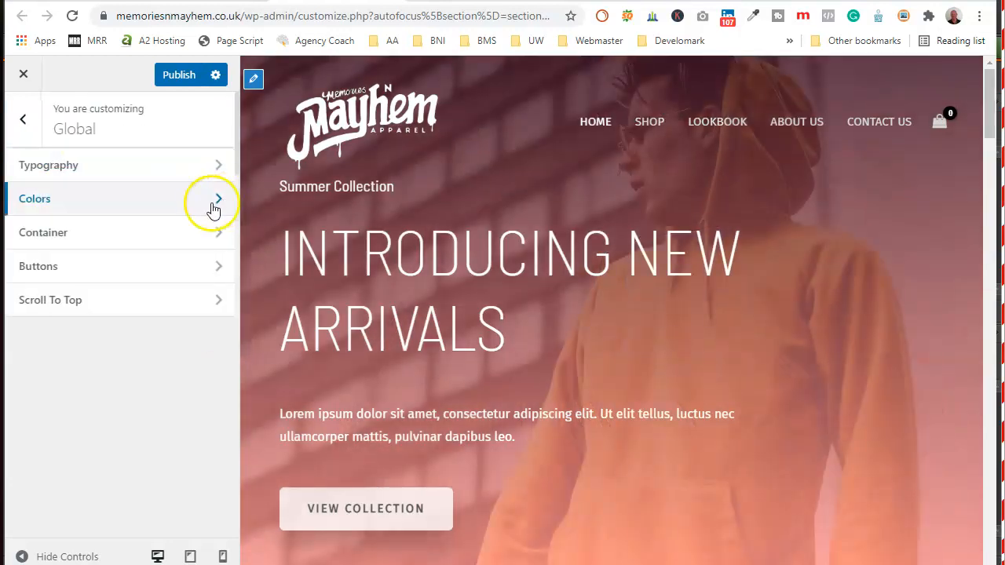
left_click(154, 166)
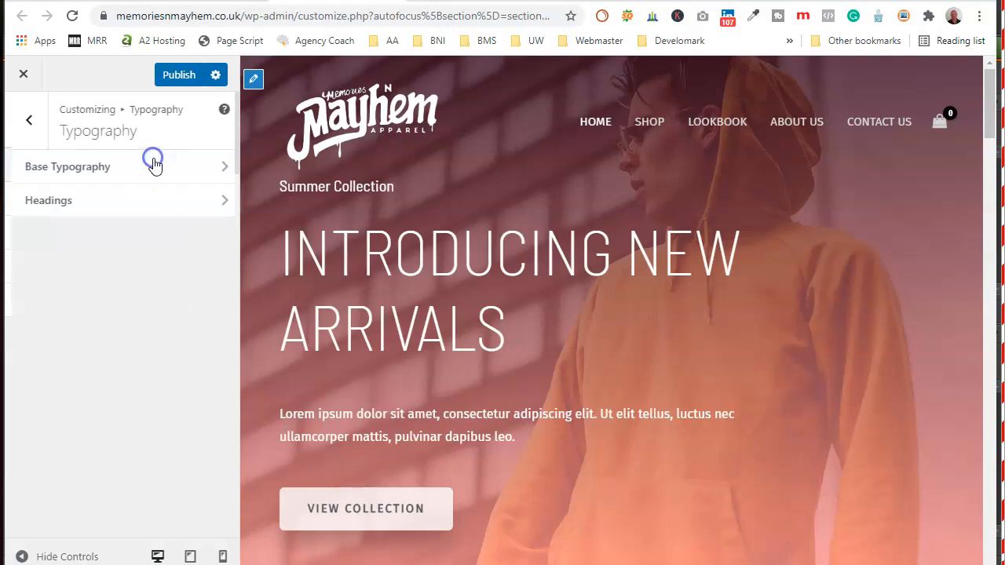
left_click(216, 203)
left_click(174, 211)
left_click(137, 235)
type("fira")
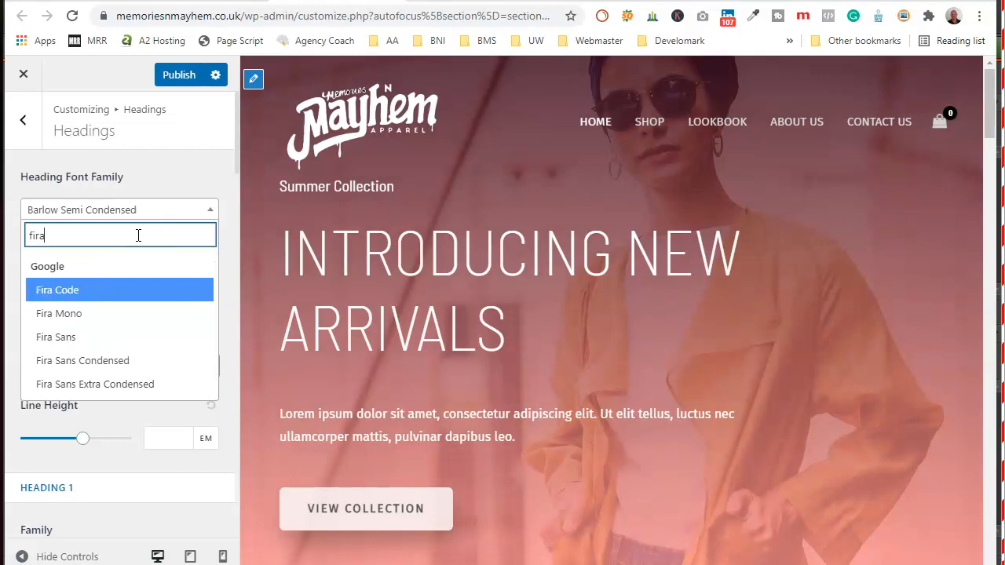
left_click(69, 338)
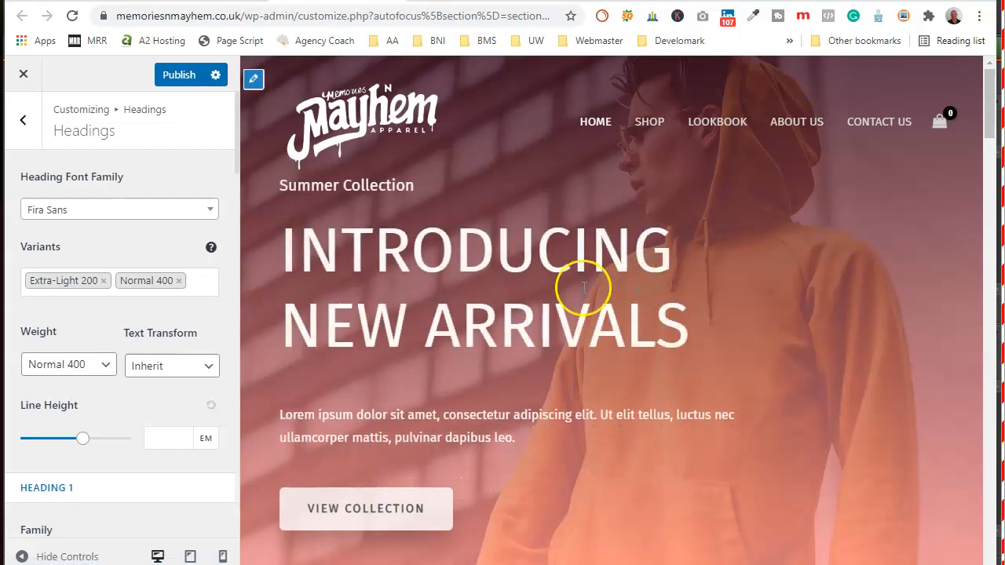
left_click(209, 370)
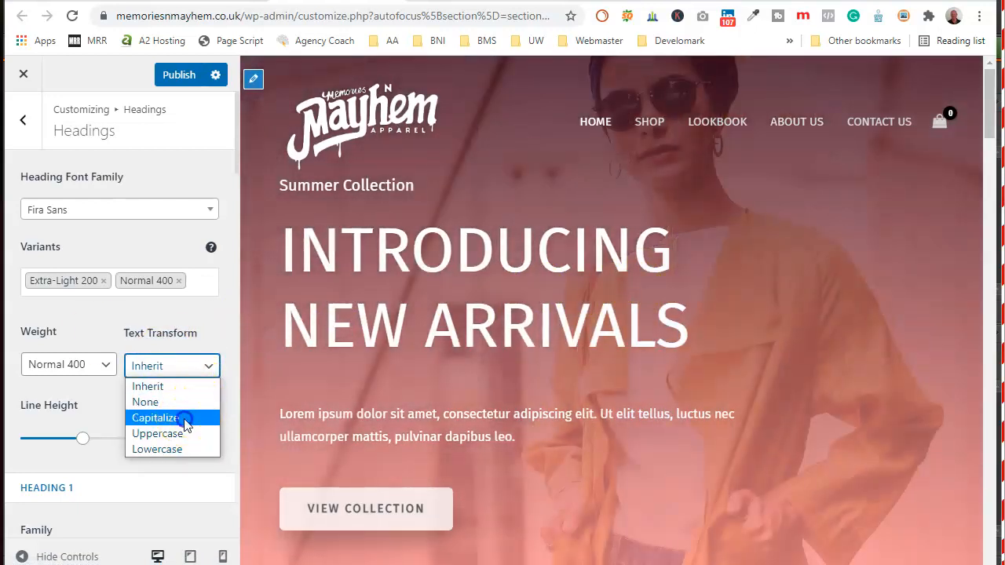
left_click(183, 417)
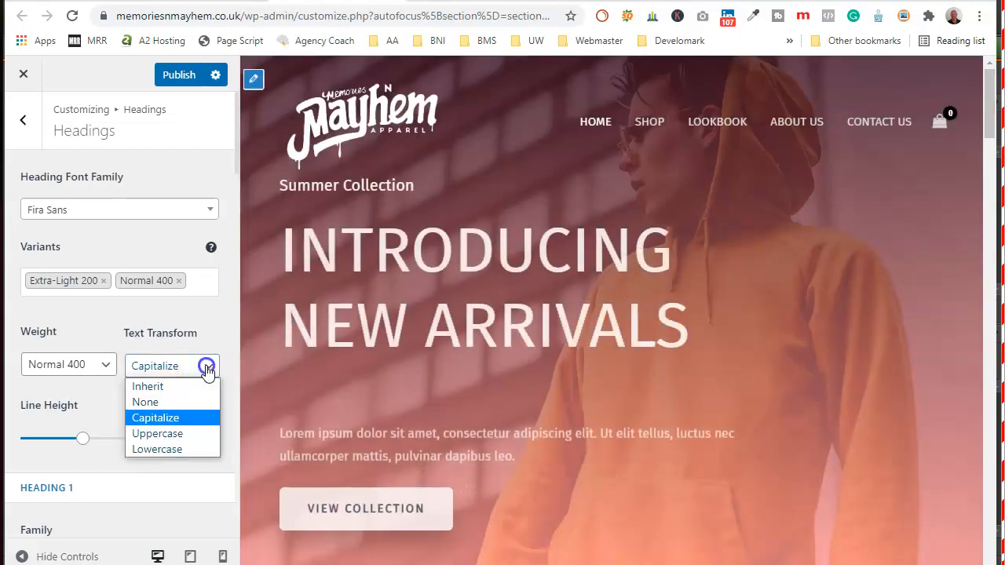
Step: Keep the global heading Text Transform at Capitalize and set the heading Weight to Semi-Bold 600
left_click(206, 368)
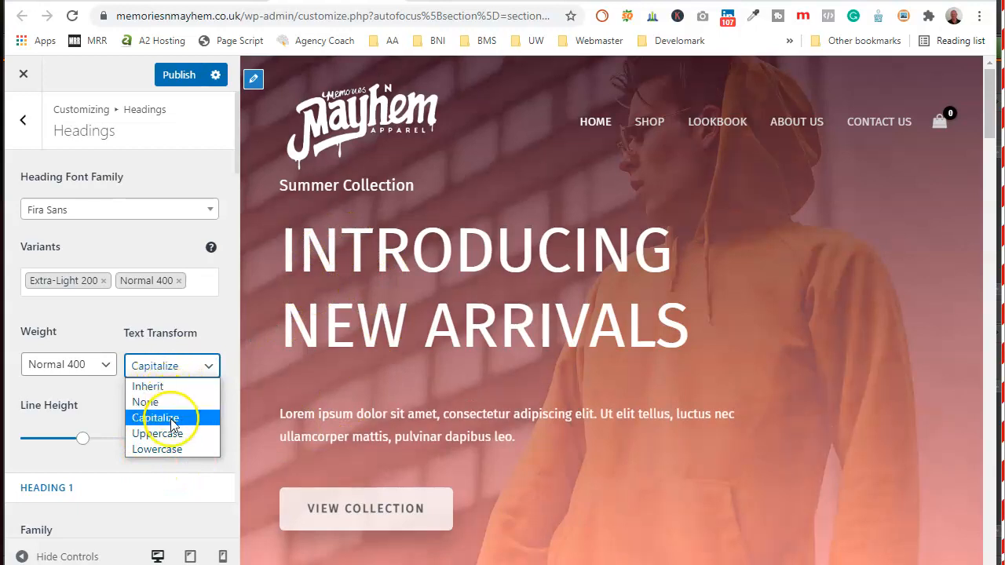
scroll(520, 423, "down", 5)
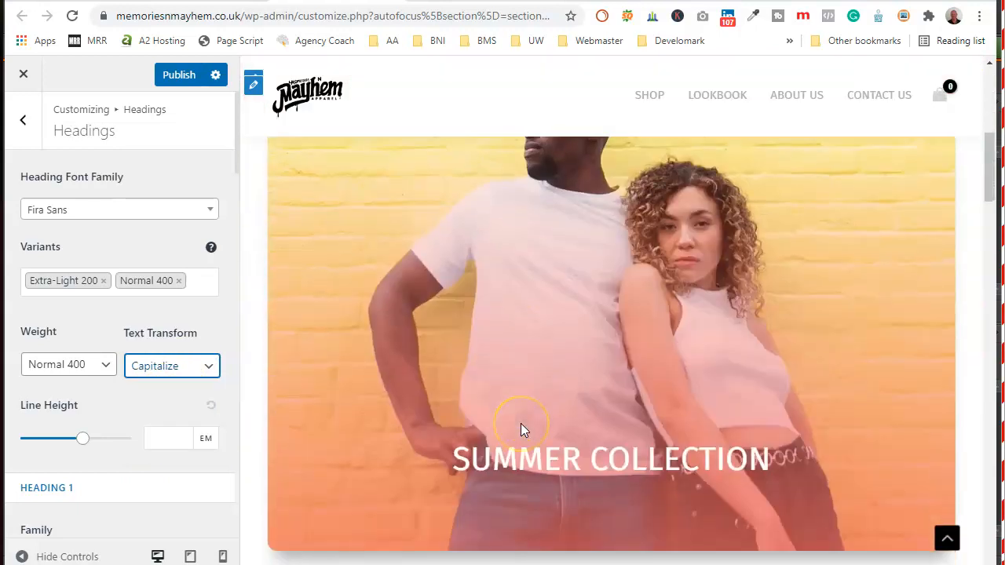
scroll(521, 425, "down", 15)
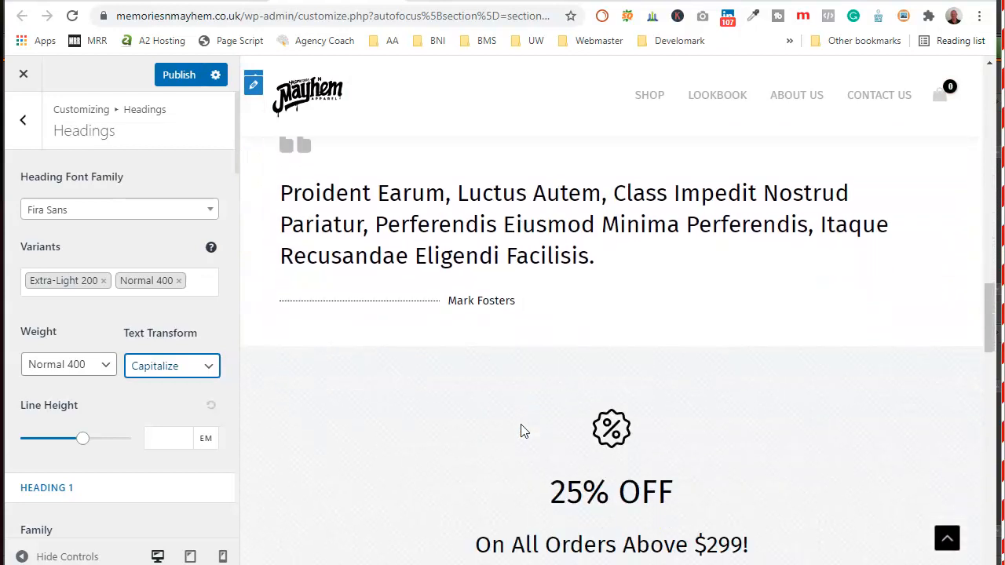
scroll(522, 429, "down", 4)
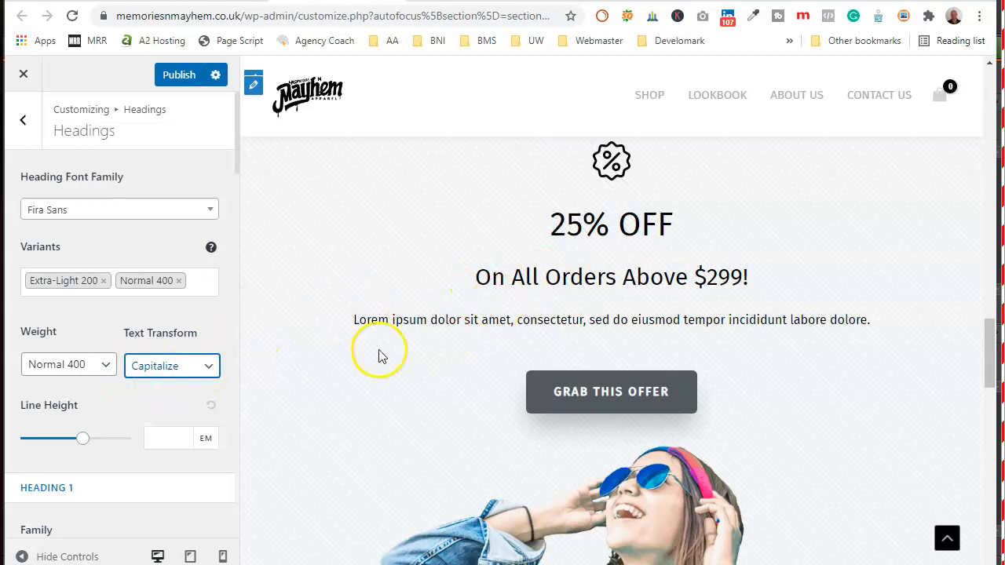
scroll(90, 328, "down", 2)
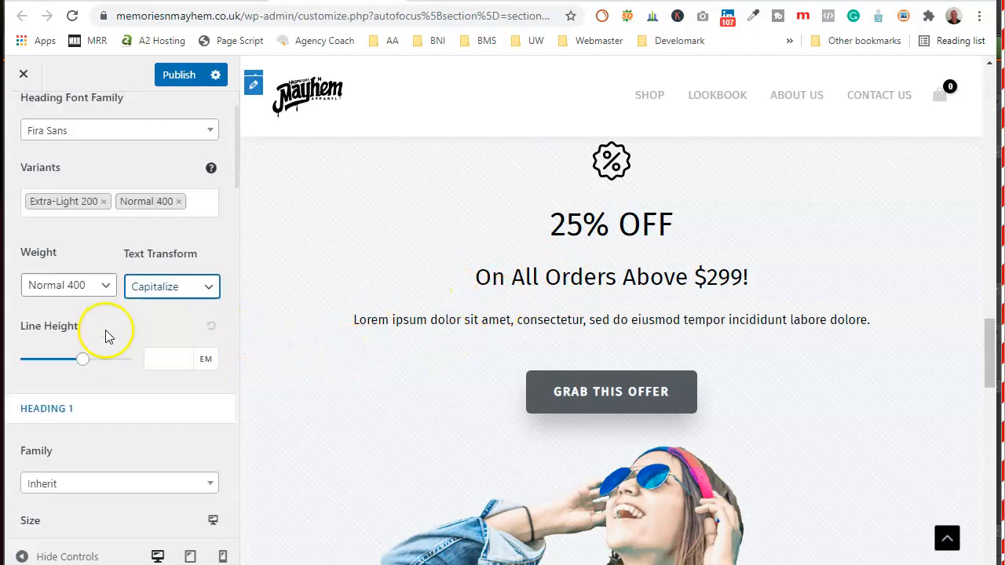
left_click(85, 217)
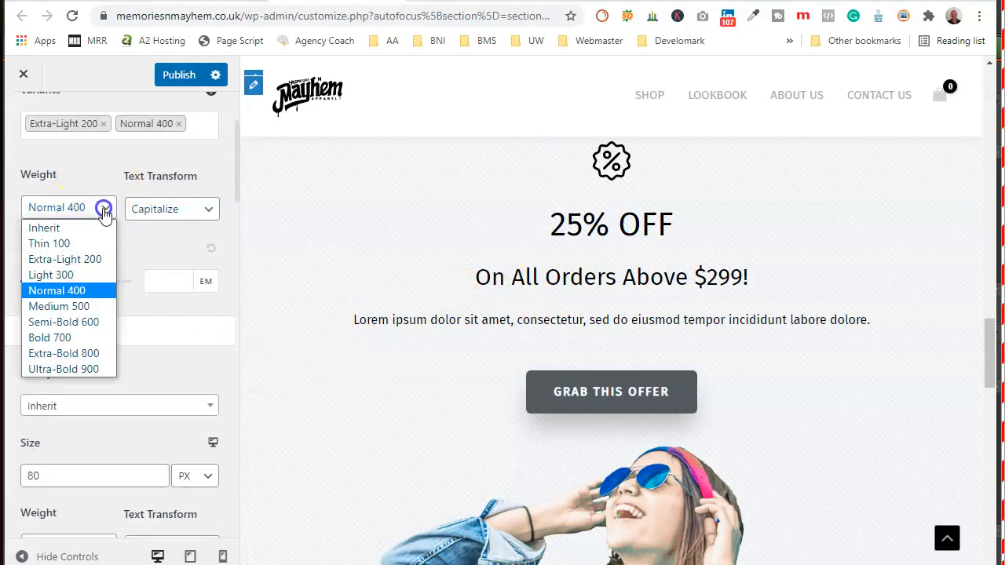
left_click(96, 323)
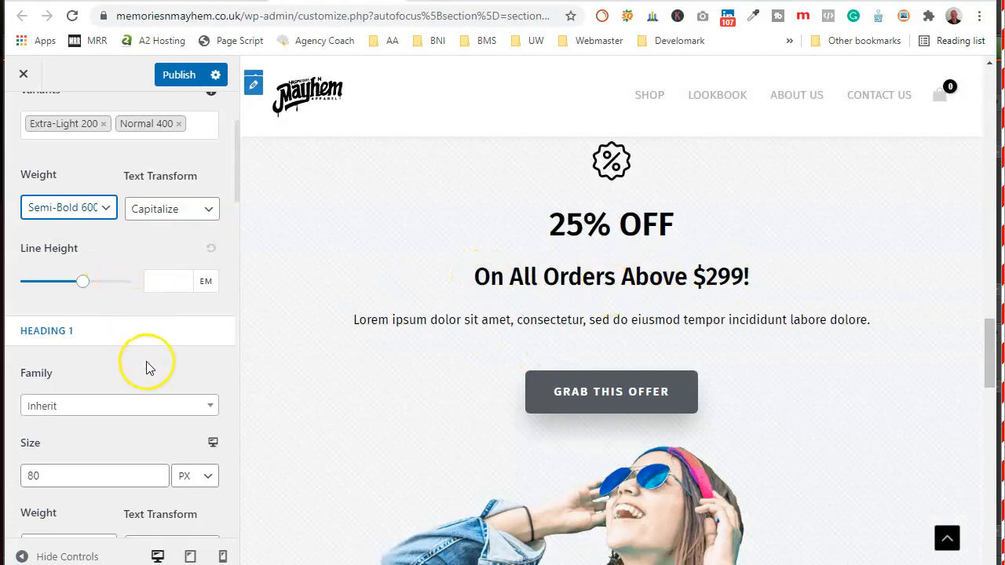
Step: Set both the Text Transform and the Weight of Heading 1 to Inherit
scroll(149, 369, "down", 2)
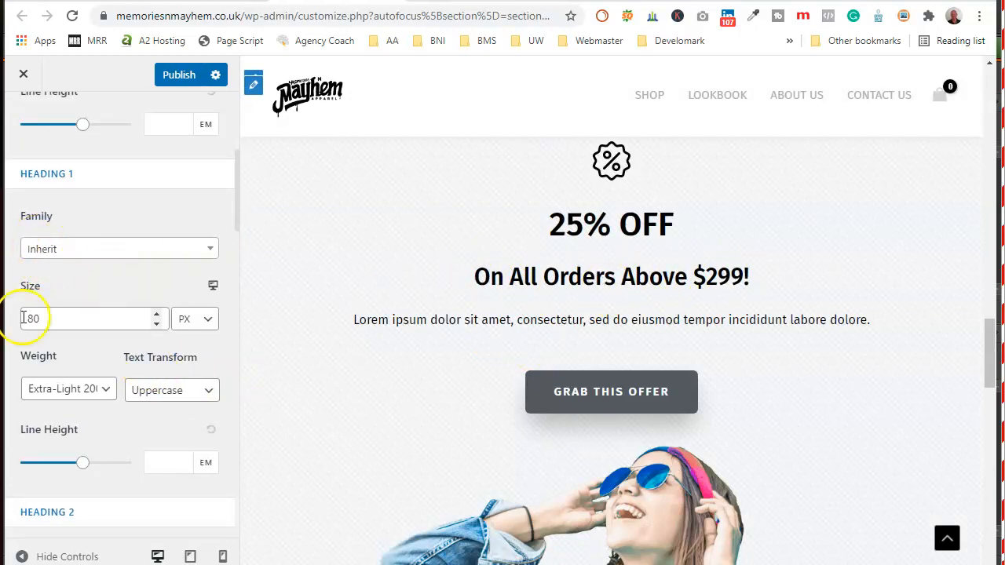
scroll(459, 365, "up", 15)
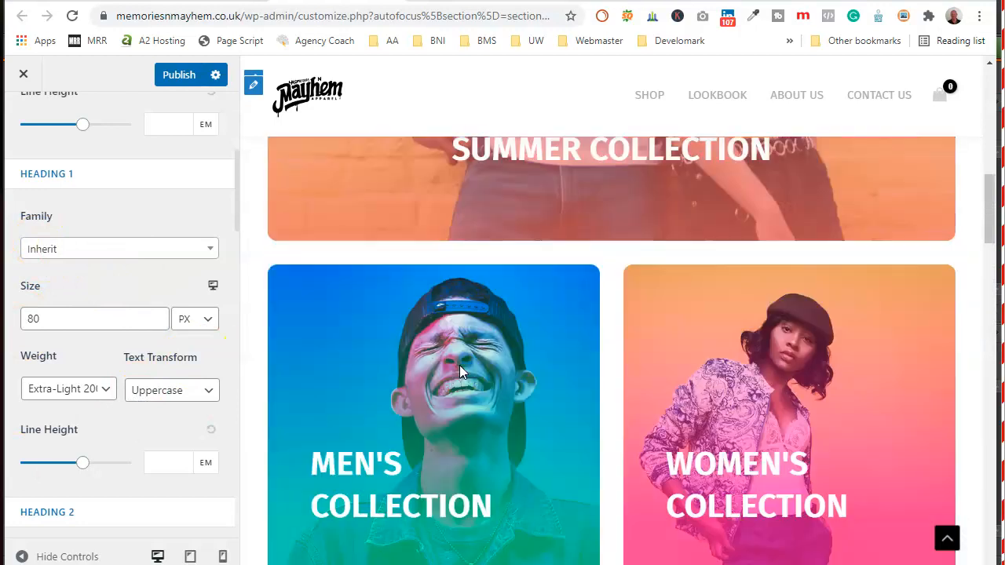
scroll(312, 280, "up", 3)
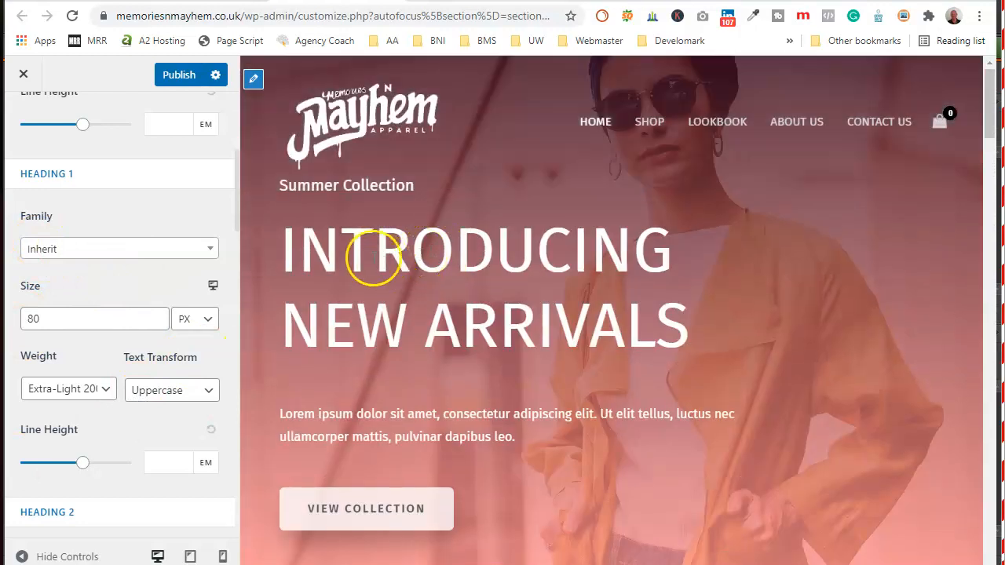
scroll(162, 432, "down", 2)
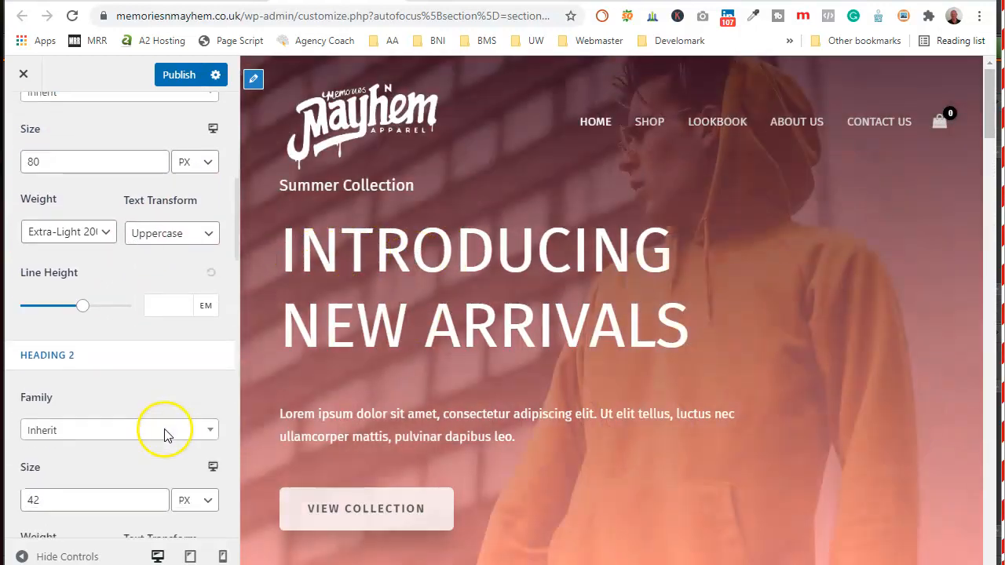
scroll(87, 157, "up", 1)
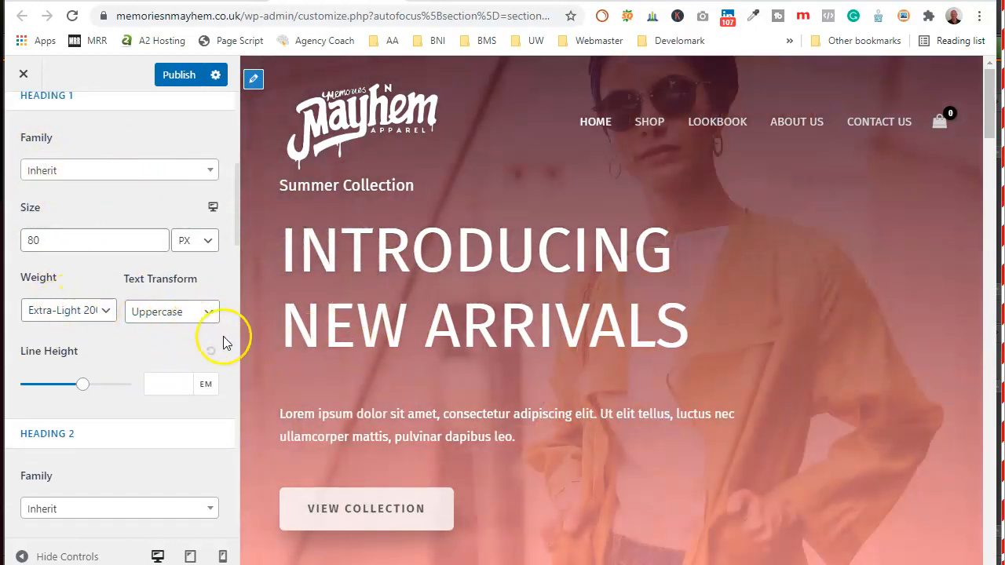
left_click(208, 314)
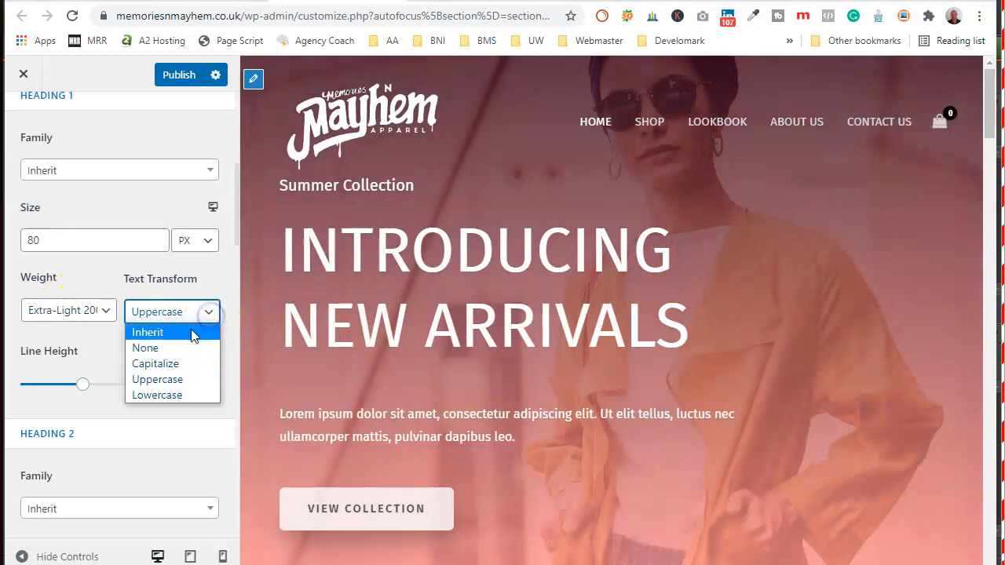
left_click(187, 332)
left_click(111, 315)
left_click(105, 330)
Step: Set the Text Transform of Heading 2 and Heading 3 to Inherit
scroll(118, 338, "down", 3)
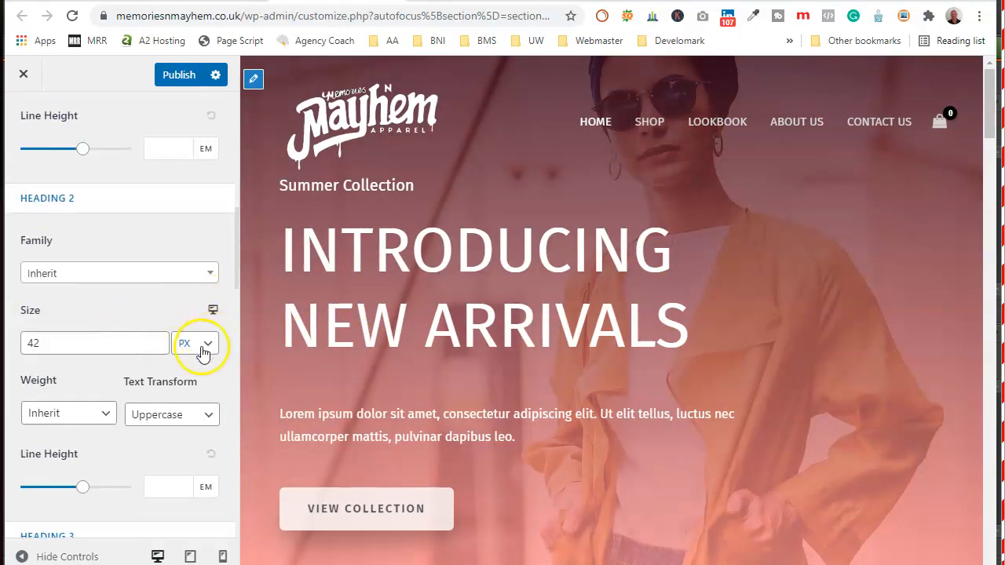
left_click(208, 416)
left_click(197, 433)
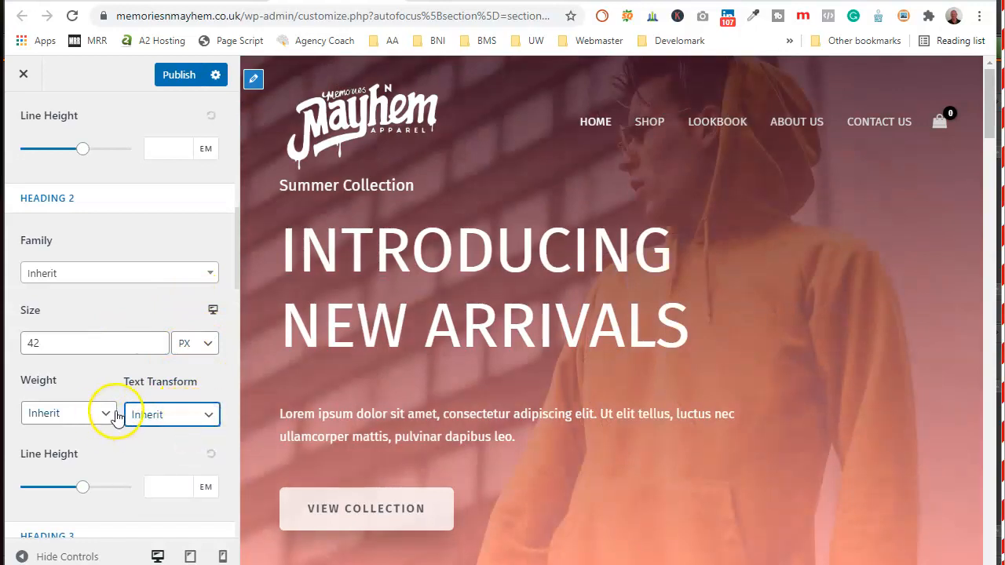
scroll(116, 416, "down", 5)
left_click(211, 363)
left_click(188, 380)
Step: Set the Weight of Heading 4 to Inherit
scroll(190, 388, "down", 3)
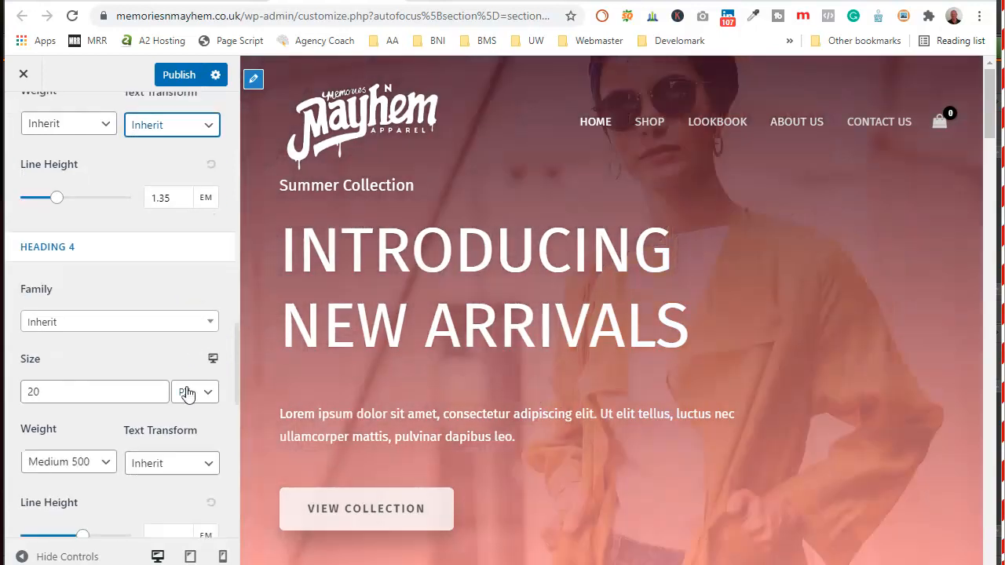
scroll(187, 393, "down", 2)
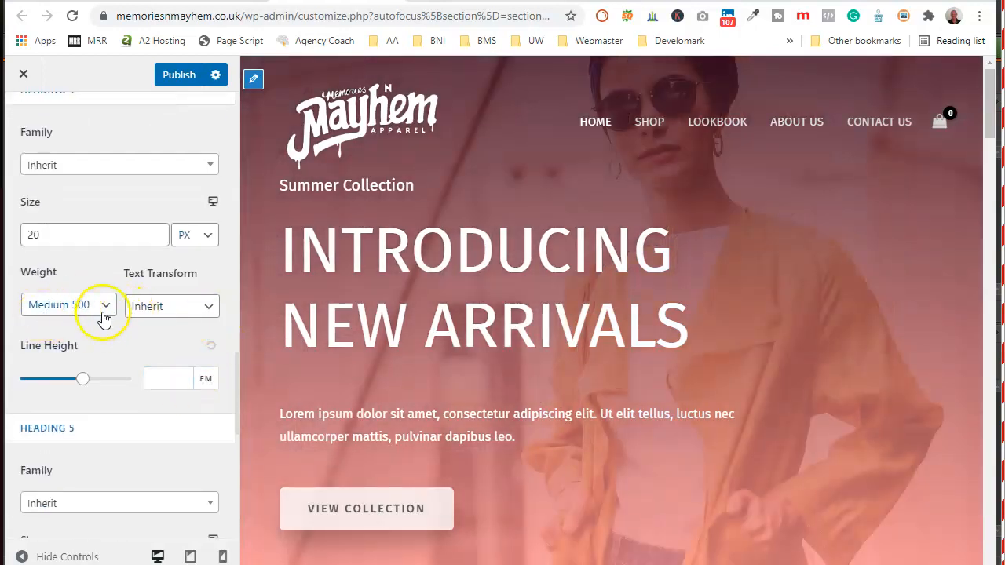
left_click(104, 314)
left_click(98, 326)
Step: Check the Heading 5 and Heading 6 settings and review the heading styles in the homepage preview
scroll(105, 330, "up", 3)
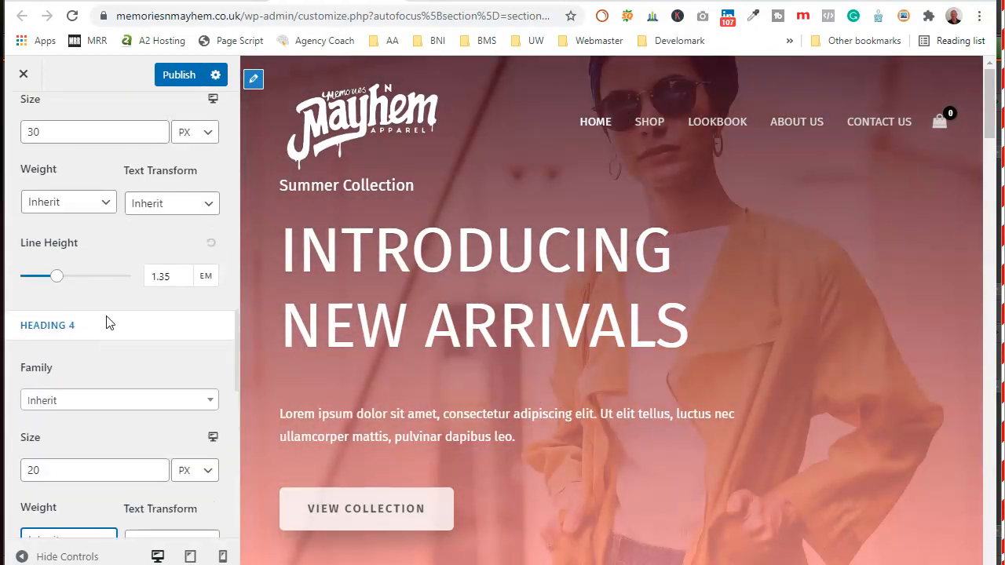
scroll(95, 330, "down", 6)
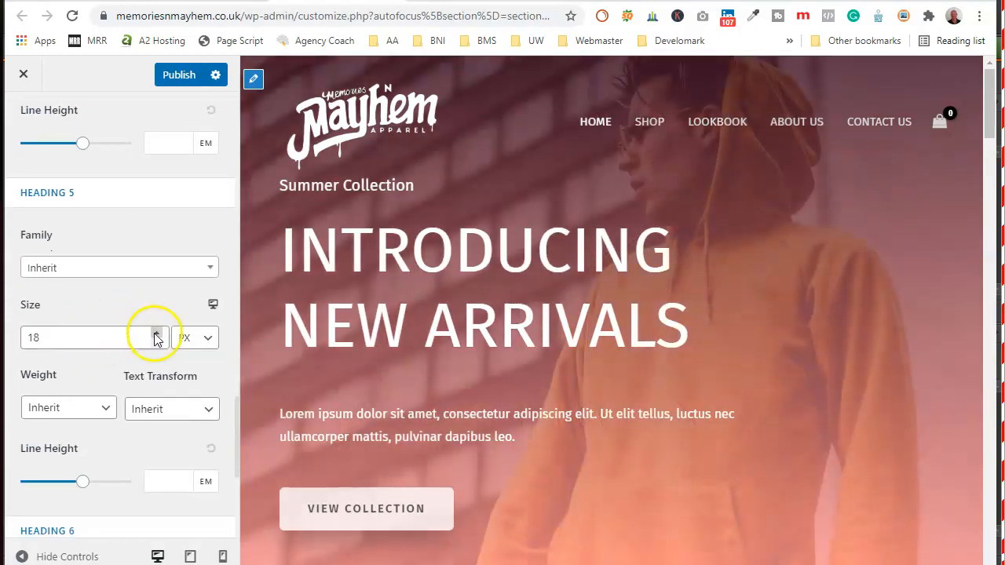
scroll(131, 400, "down", 4)
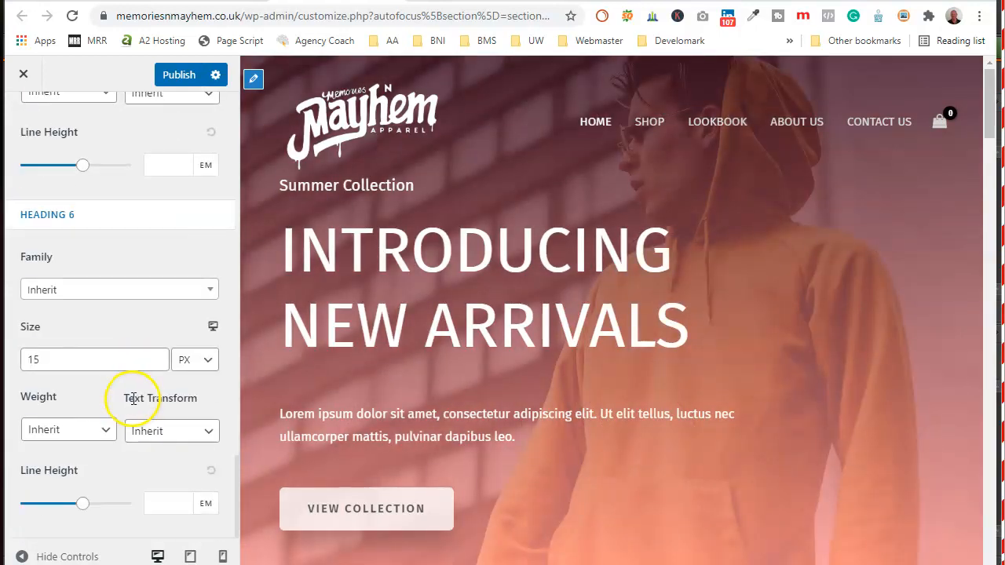
scroll(473, 385, "down", 3)
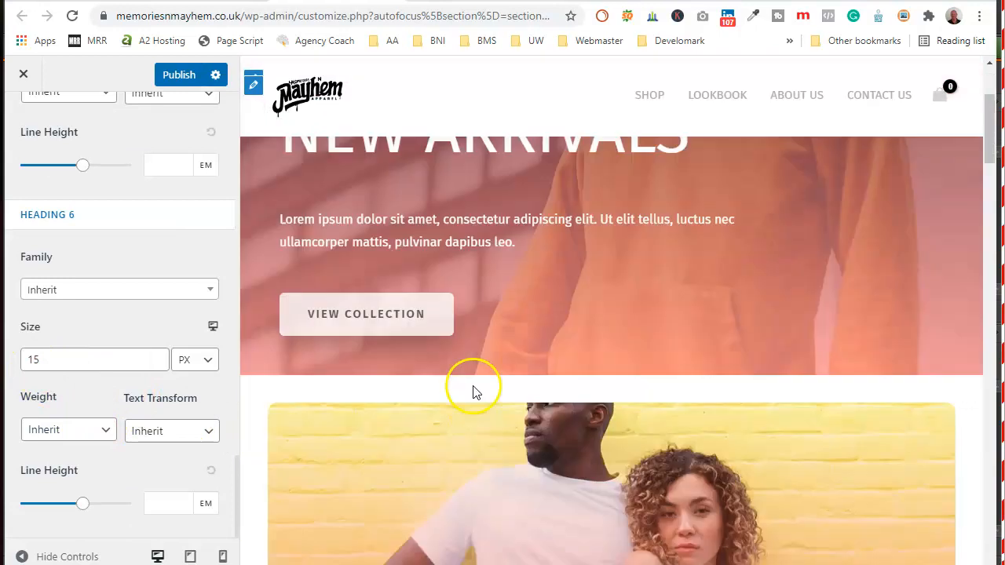
scroll(404, 359, "down", 3)
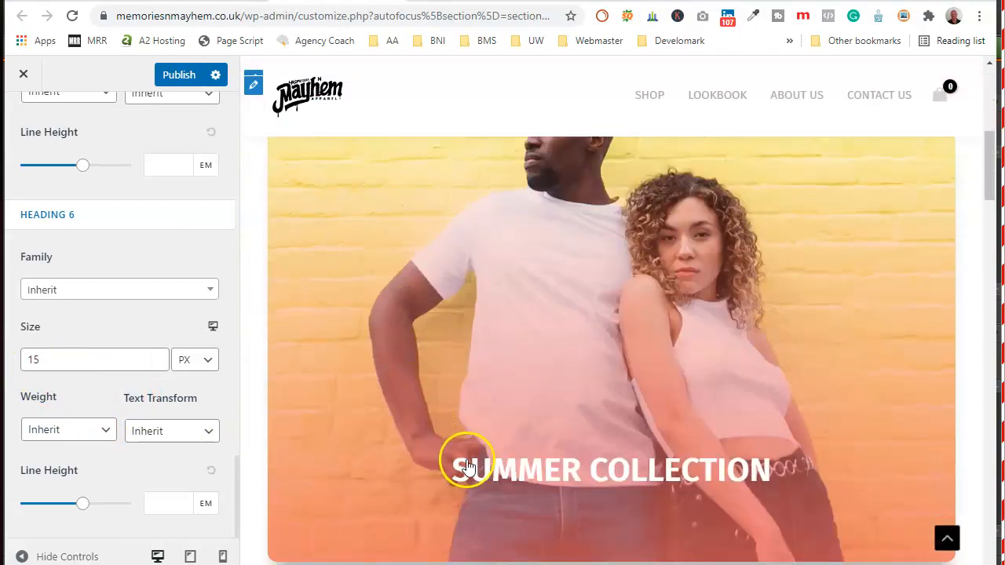
scroll(664, 496, "down", 10)
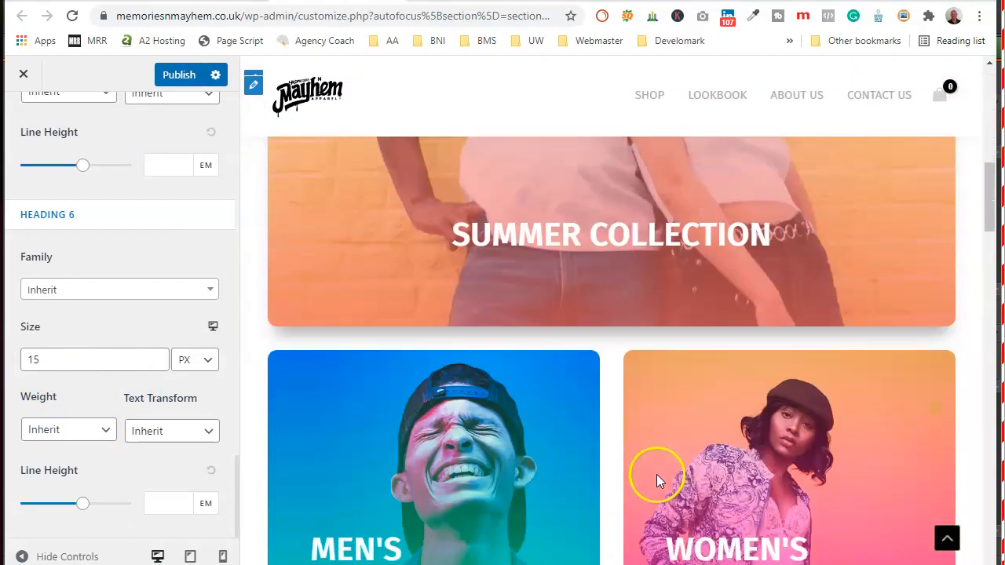
scroll(149, 276, "up", 15)
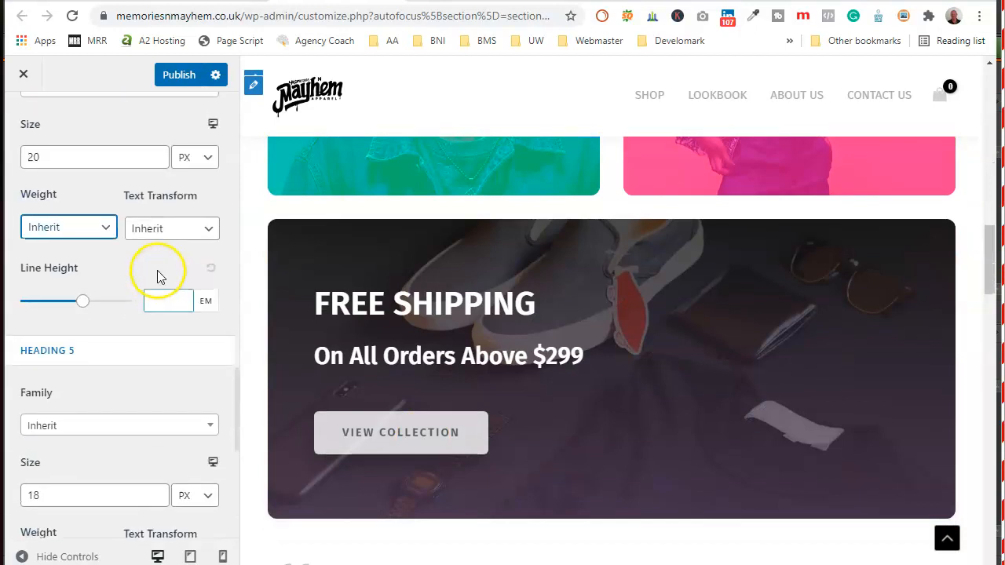
scroll(160, 276, "up", 12)
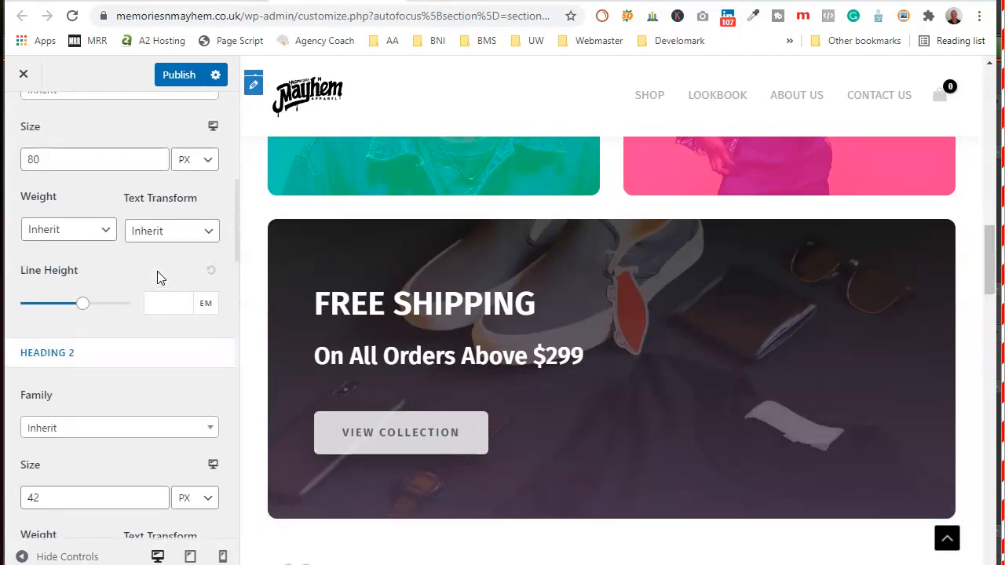
scroll(154, 269, "up", 3)
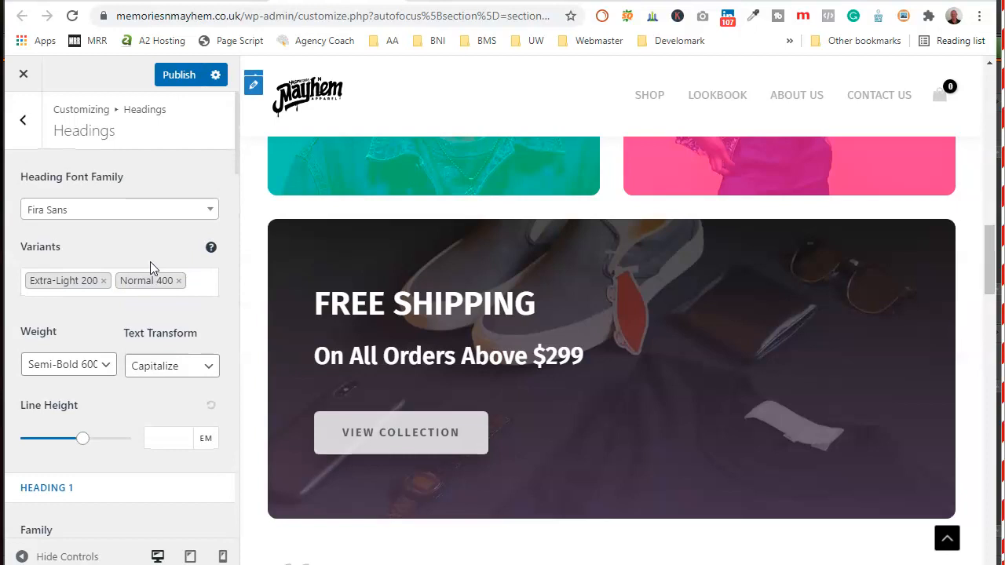
Step: Go back to the Global settings, open the Buttons settings and publish the Customizer changes
left_click(16, 117)
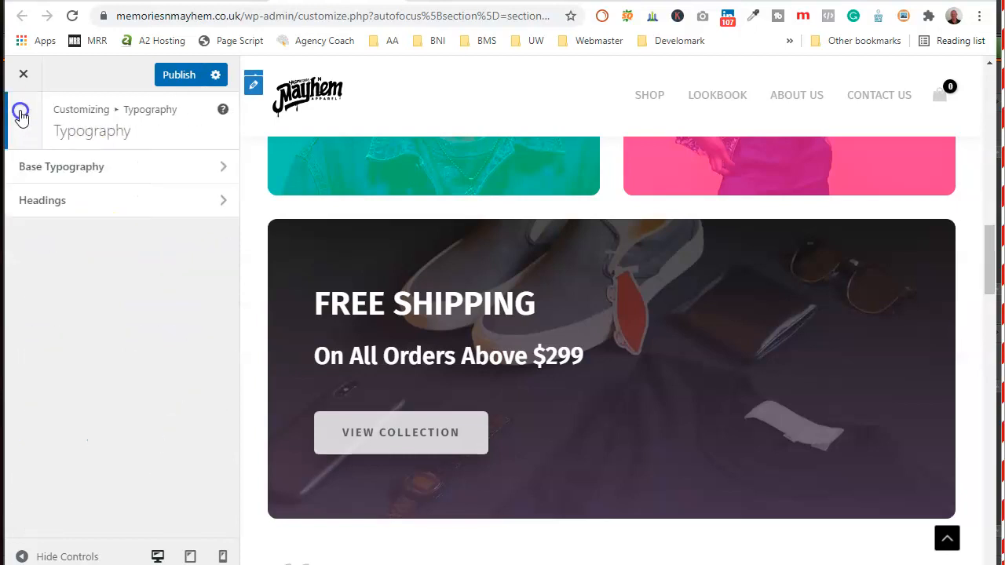
left_click(20, 114)
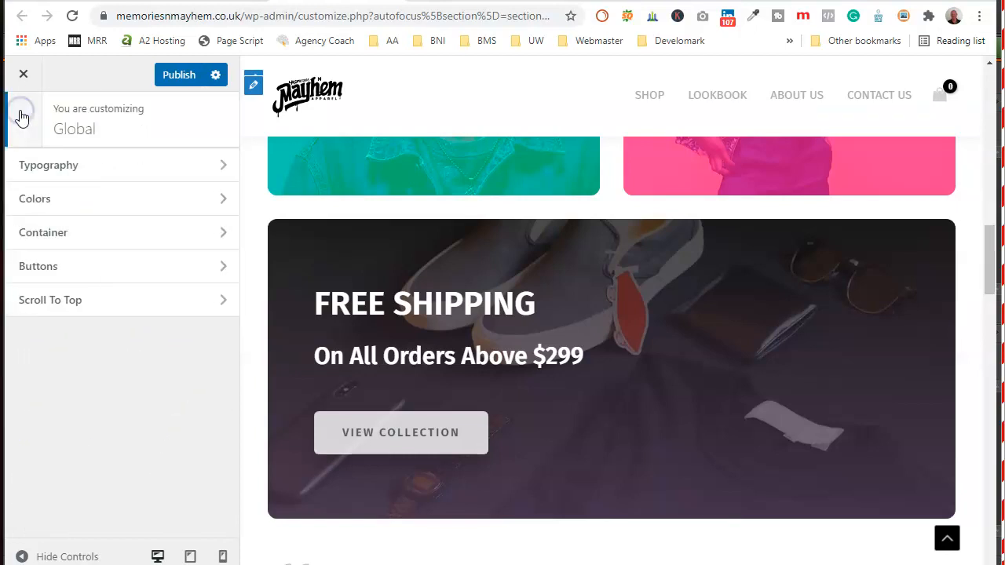
left_click(218, 270)
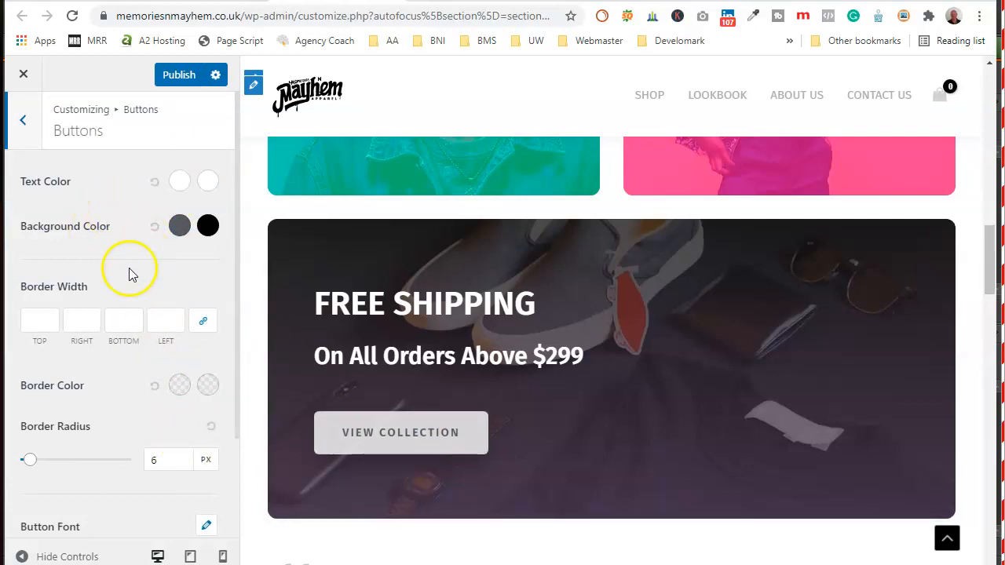
scroll(141, 270, "down", 1)
scroll(128, 265, "up", 1)
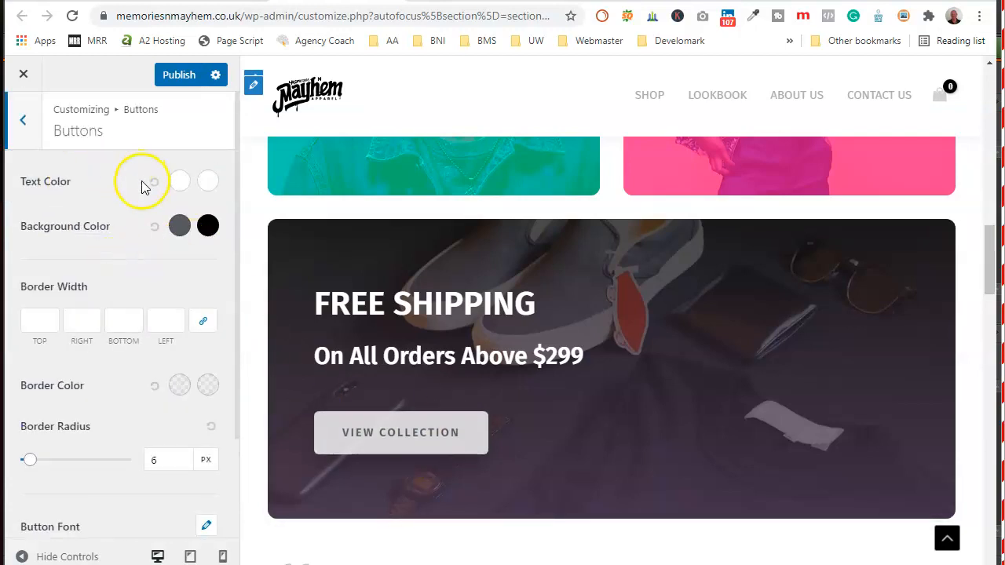
left_click(176, 76)
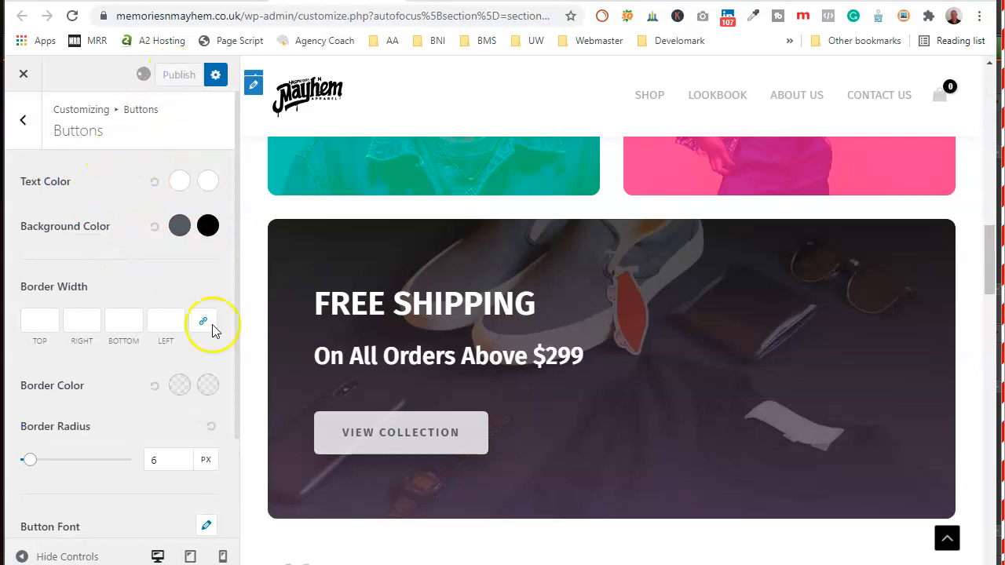